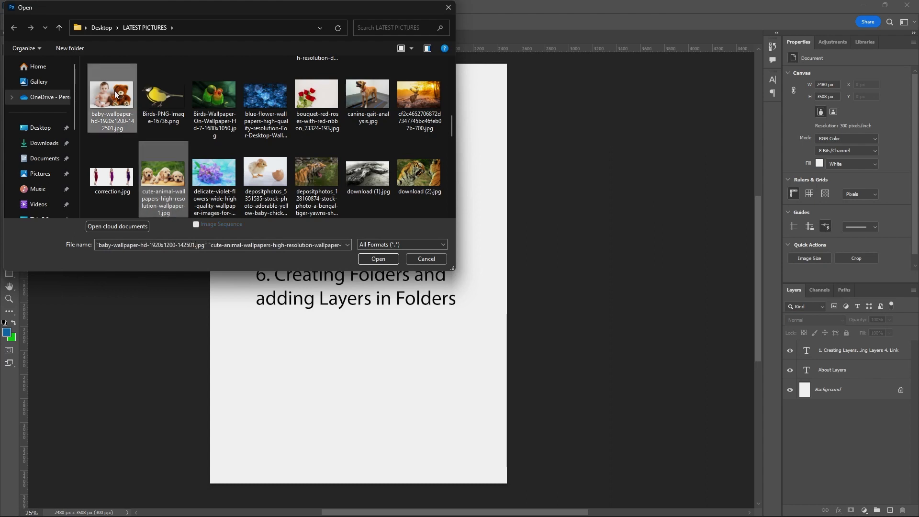
# Open the baby, birds, puppies and chick pictures together from the LATEST PICTURES folder.
pyautogui.keyDown('ctrl'); pyautogui.click(207, 115); pyautogui.keyUp('ctrl')
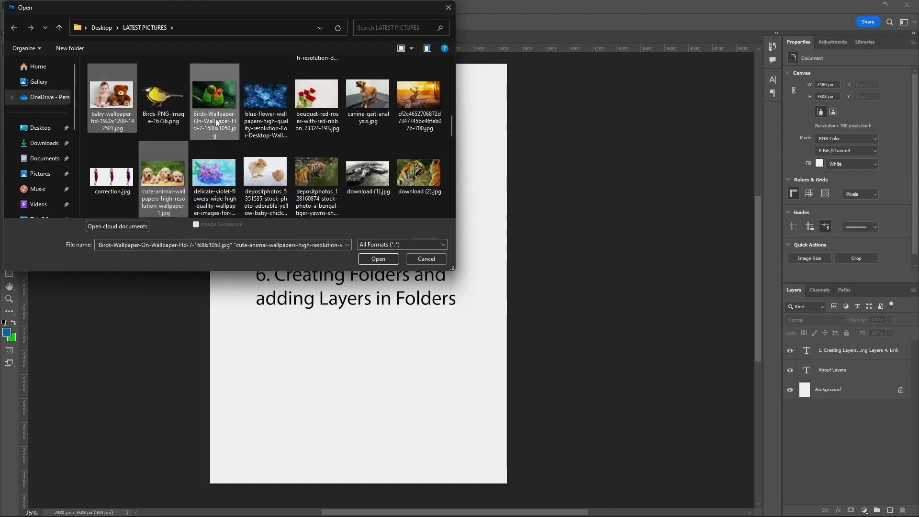
pyautogui.keyDown('ctrl'); pyautogui.click(370, 112); pyautogui.keyUp('ctrl')
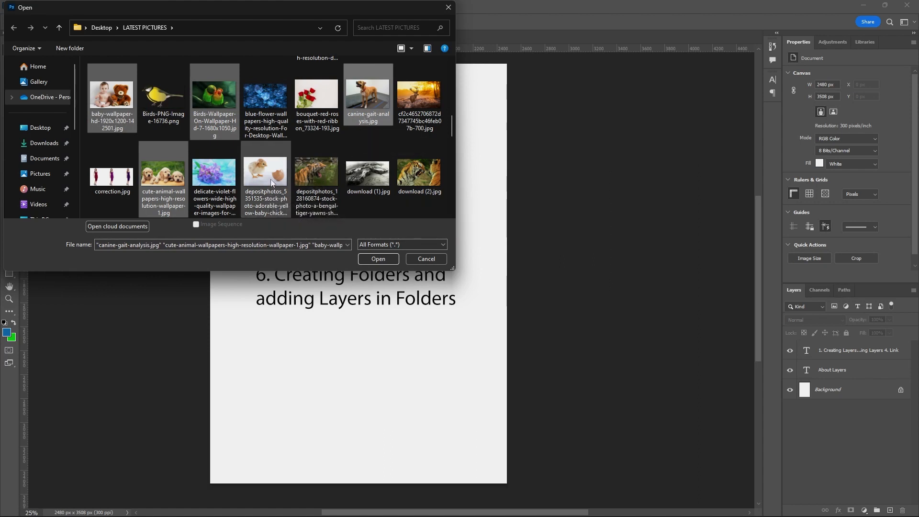
pyautogui.keyDown('ctrl'); pyautogui.click(364, 112); pyautogui.keyUp('ctrl')
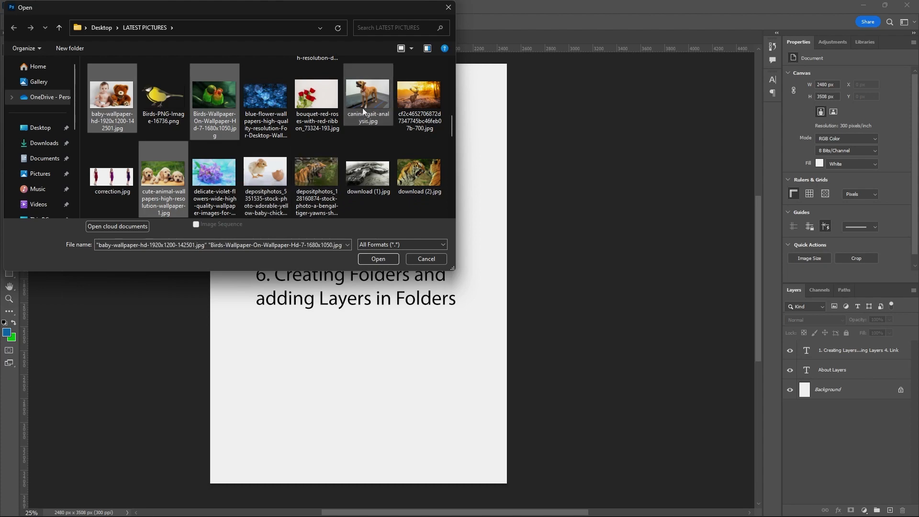
pyautogui.keyDown('ctrl'); pyautogui.click(266, 178); pyautogui.keyUp('ctrl')
pyautogui.click(378, 258)
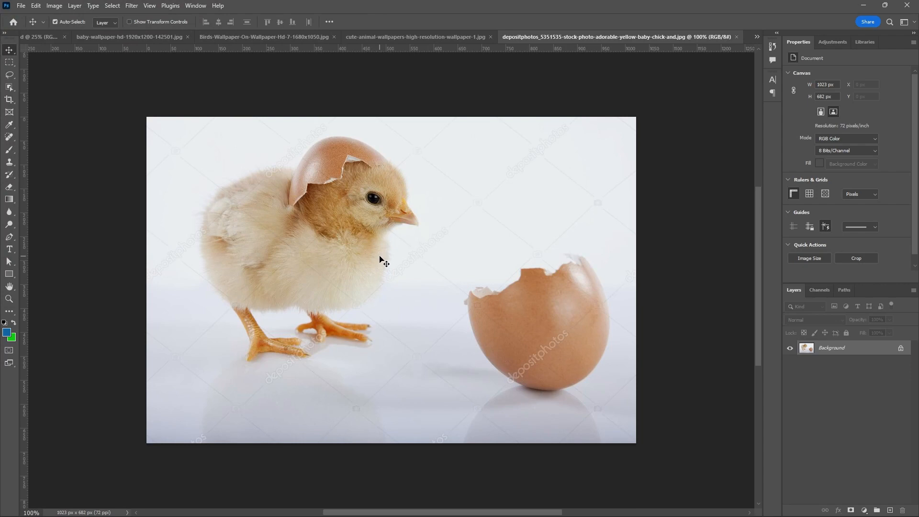
# Browse through the open image tabs and switch to the blank Untitled-1 document.
pyautogui.click(420, 38)
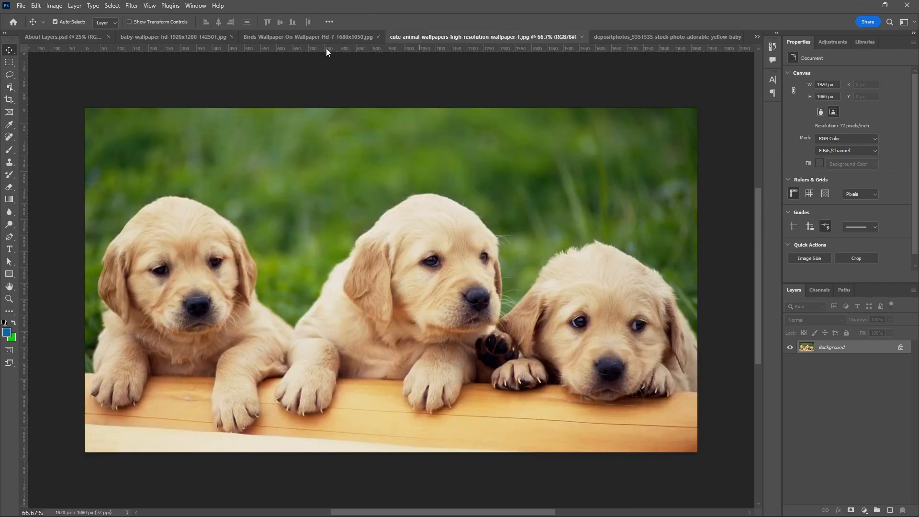
pyautogui.click(325, 38)
pyautogui.click(206, 39)
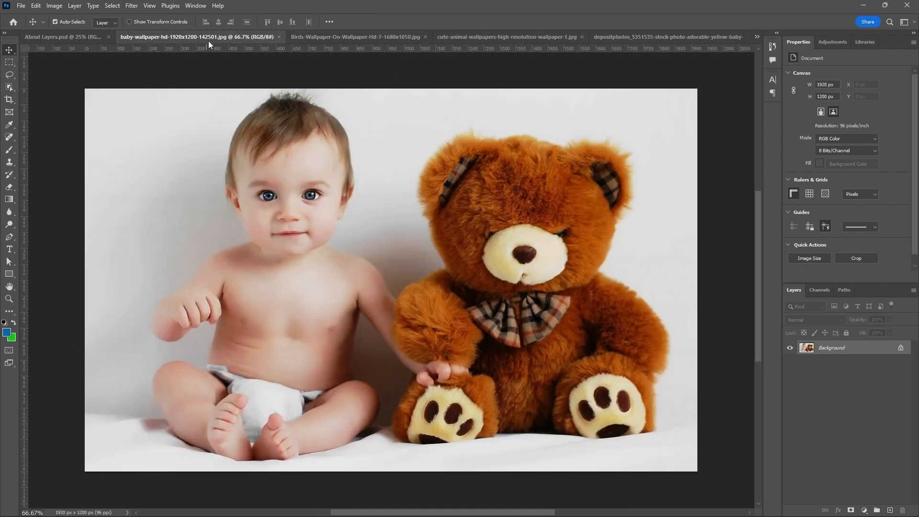
pyautogui.click(86, 38)
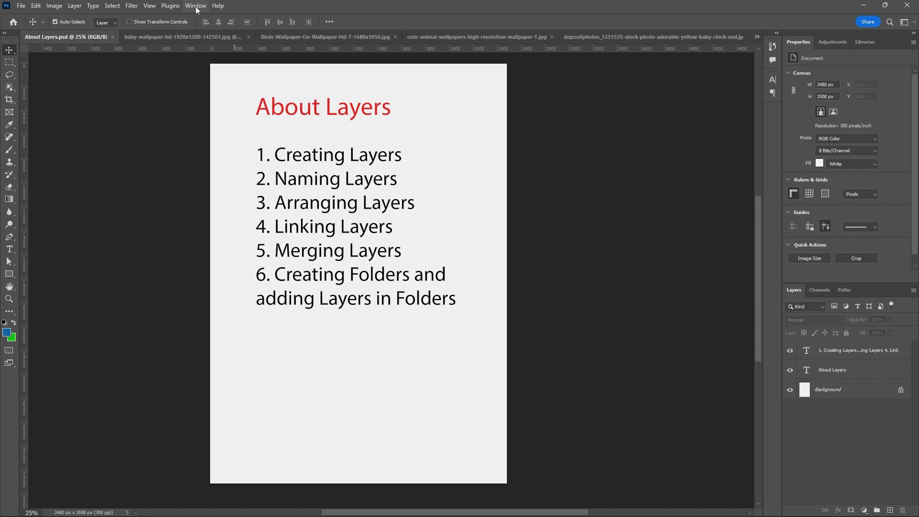
pyautogui.click(756, 37)
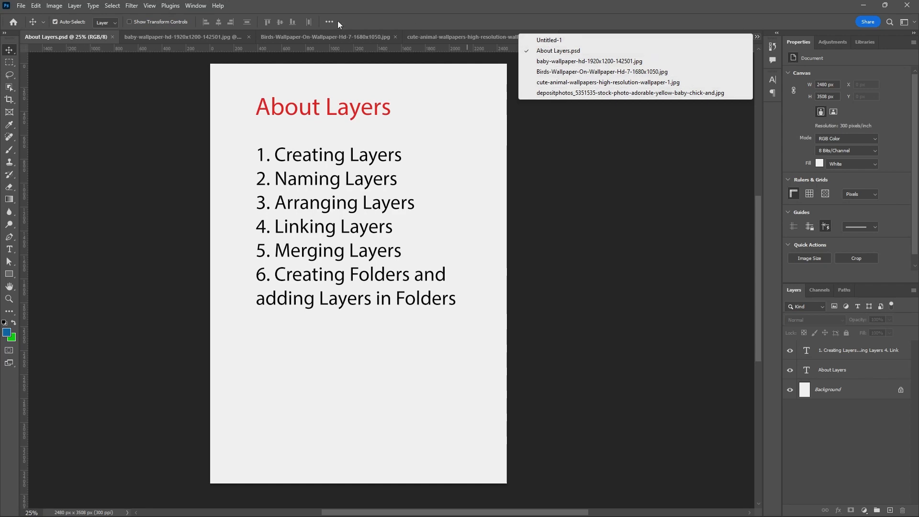
pyautogui.click(148, 84)
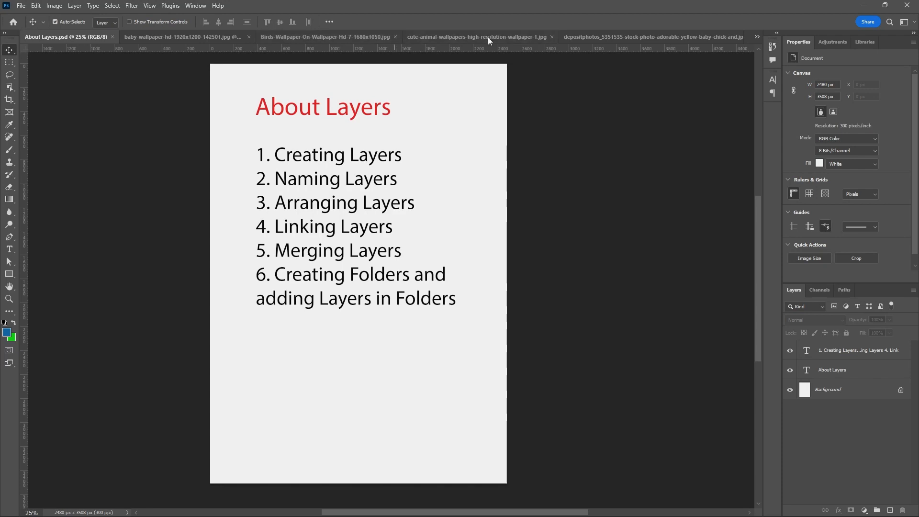
pyautogui.click(756, 36)
pyautogui.click(558, 41)
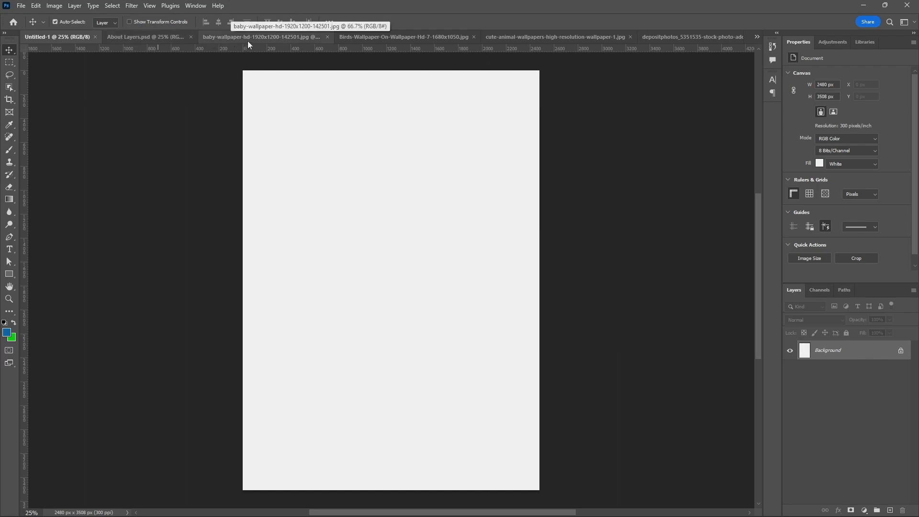
# Float the baby picture in its own window and unlock its background layer.
pyautogui.moveTo(252, 37); pyautogui.dragTo(352, 131)
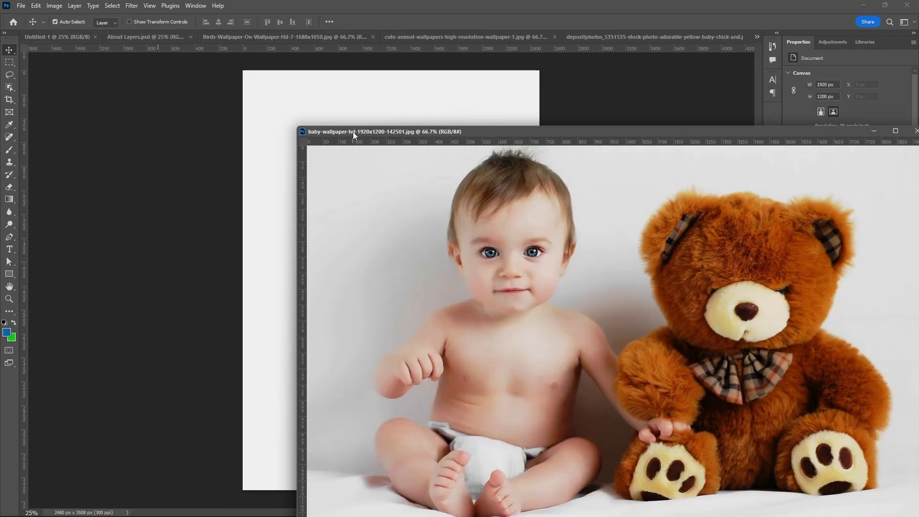
pyautogui.moveTo(444, 131); pyautogui.dragTo(200, 97)
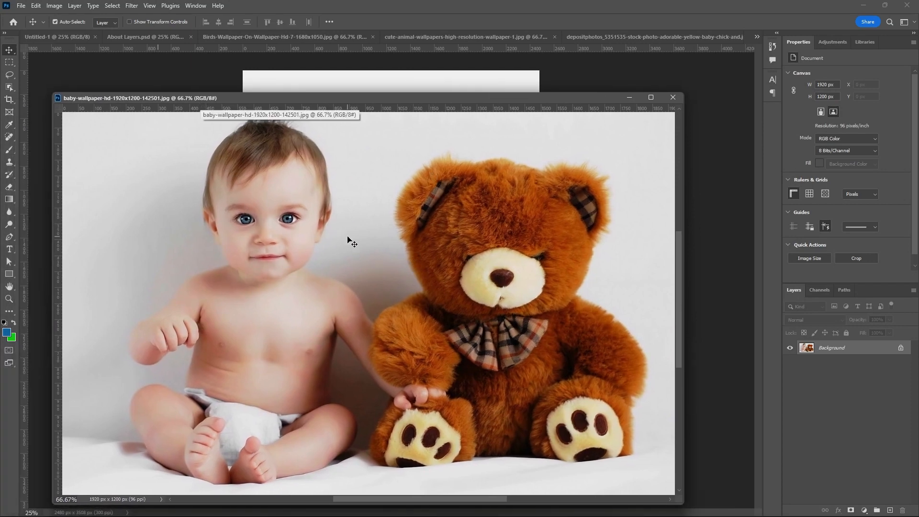
pyautogui.click(901, 348)
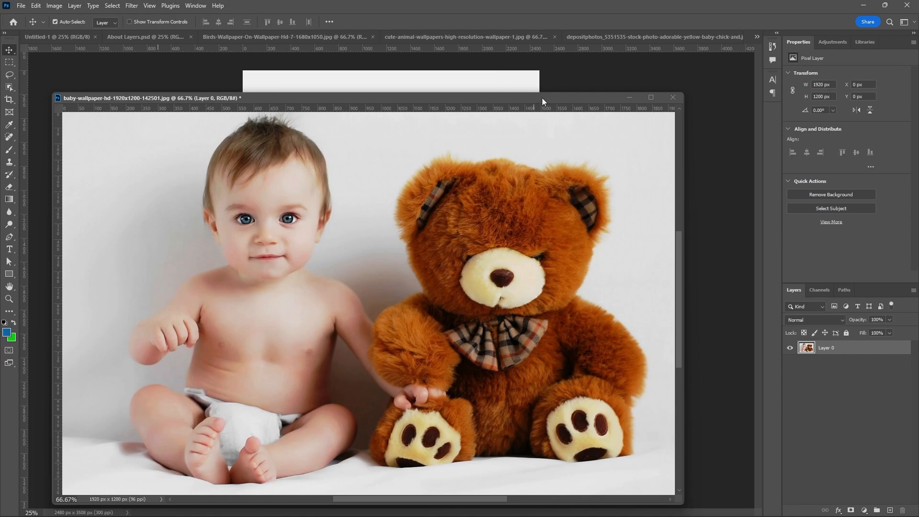
pyautogui.moveTo(542, 98); pyautogui.dragTo(636, 241)
# Drag the baby picture onto the Untitled-1 page as a new layer.
pyautogui.moveTo(500, 327); pyautogui.dragTo(440, 172)
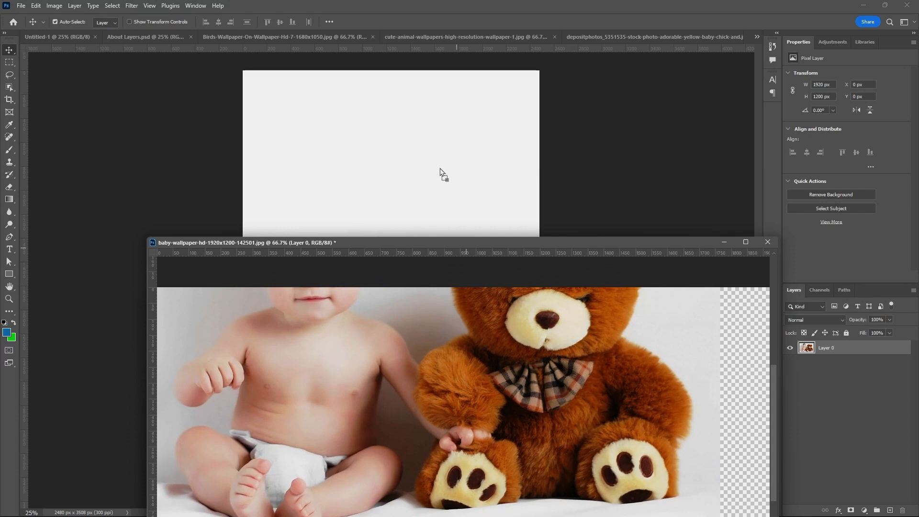
pyautogui.moveTo(440, 172); pyautogui.dragTo(440, 173)
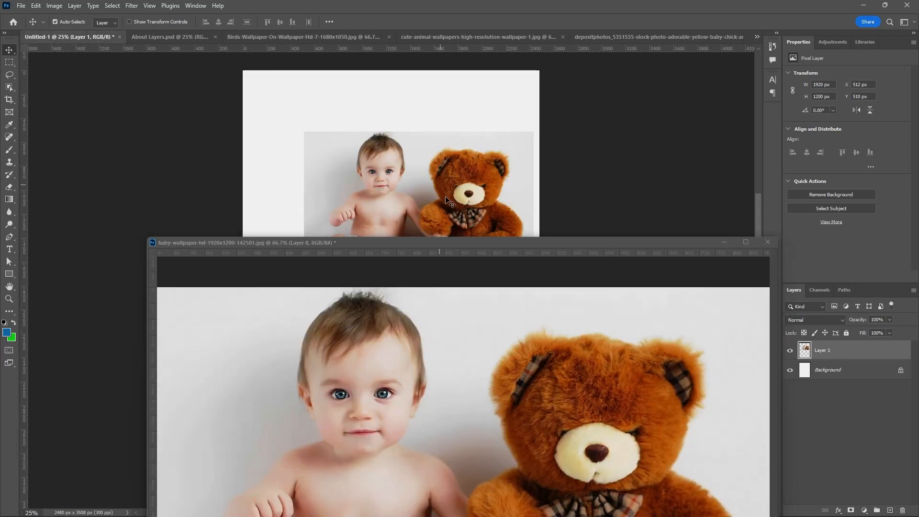
pyautogui.moveTo(472, 240); pyautogui.dragTo(360, 224)
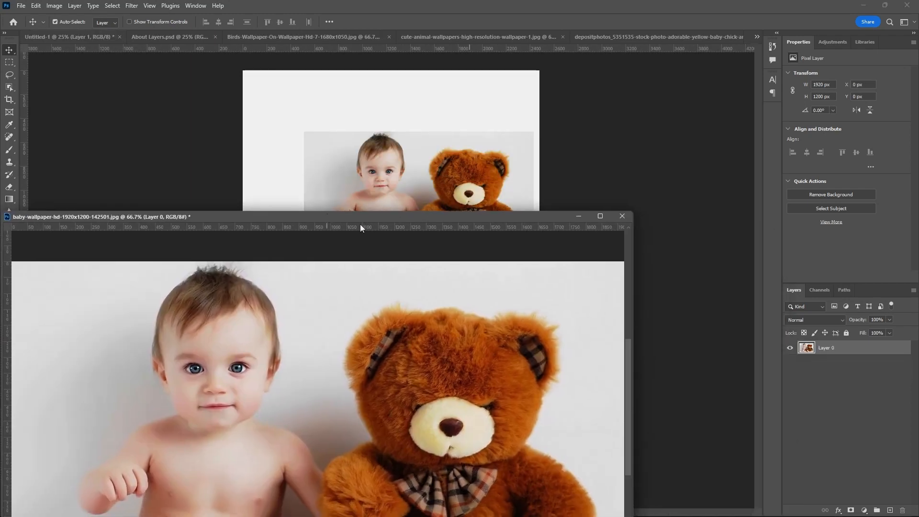
# Close the baby picture without saving and move its copy near the page's top-left corner.
pyautogui.click(621, 216)
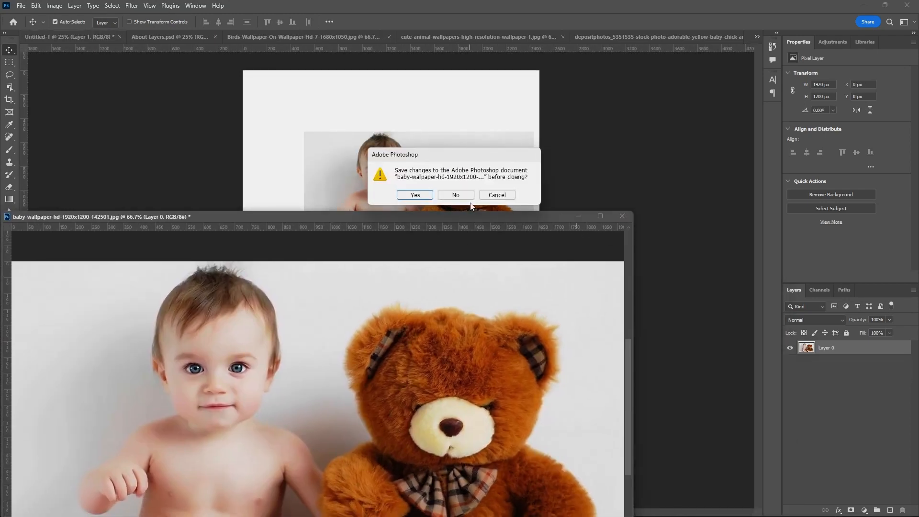
pyautogui.click(456, 195)
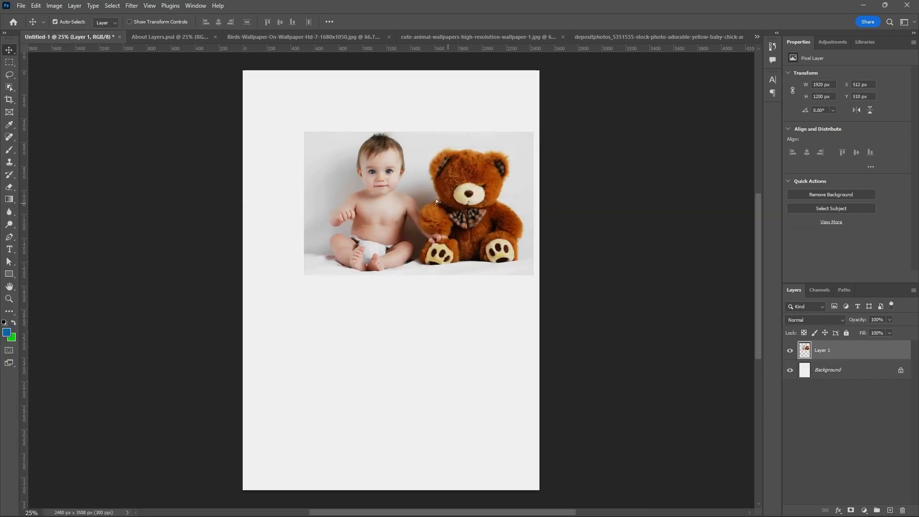
pyautogui.moveTo(435, 198); pyautogui.dragTo(397, 158)
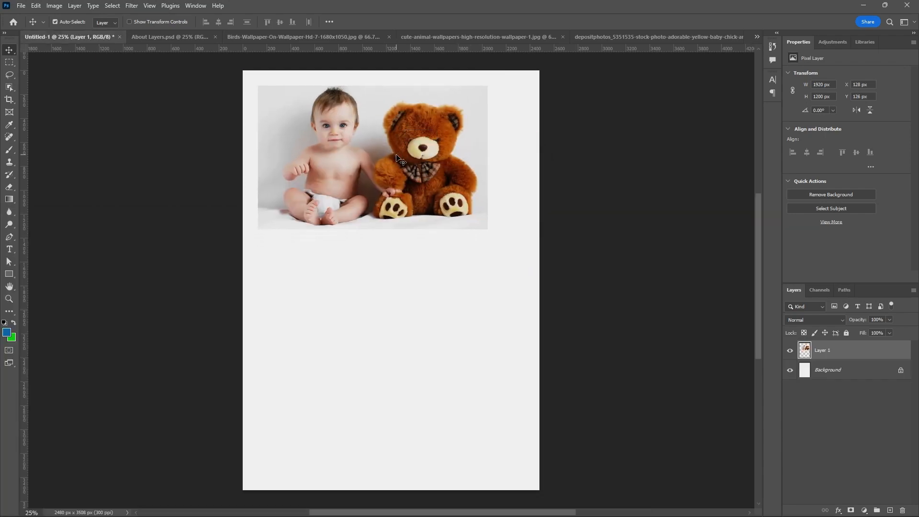
# Unlock the birds picture's layer and drag it onto the Untitled-1 page below the baby photo.
pyautogui.click(334, 37)
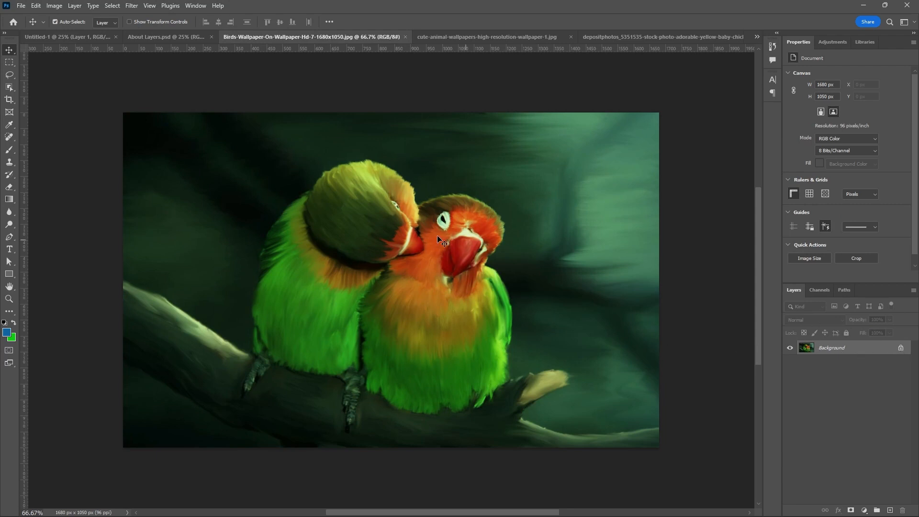
pyautogui.click(900, 349)
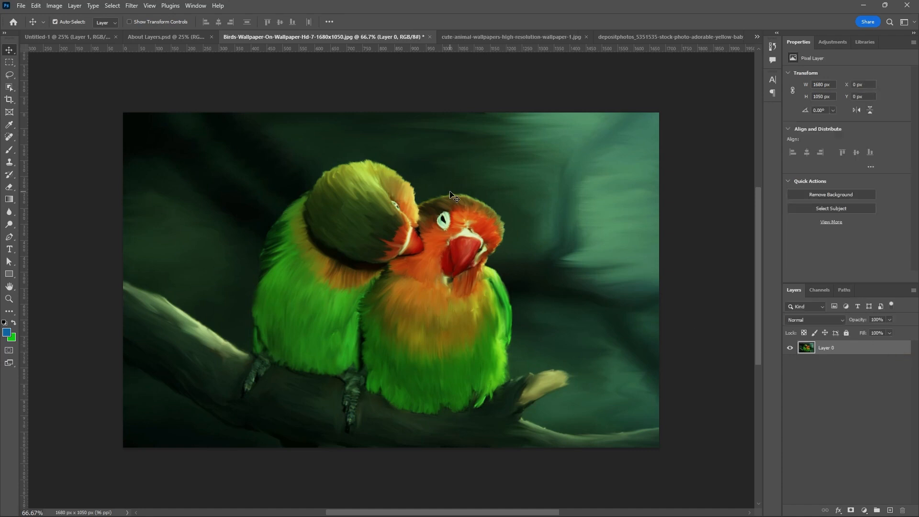
pyautogui.moveTo(450, 192); pyautogui.dragTo(74, 38)
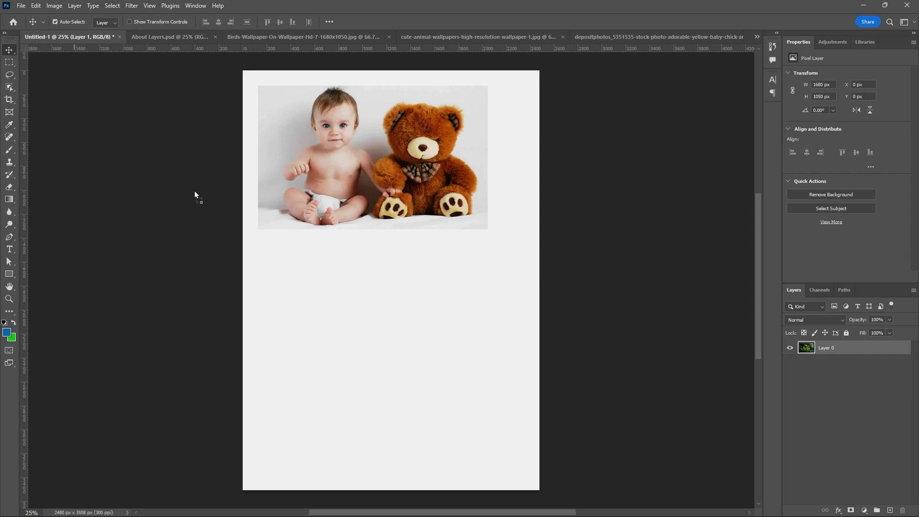
pyautogui.moveTo(194, 190); pyautogui.dragTo(360, 300)
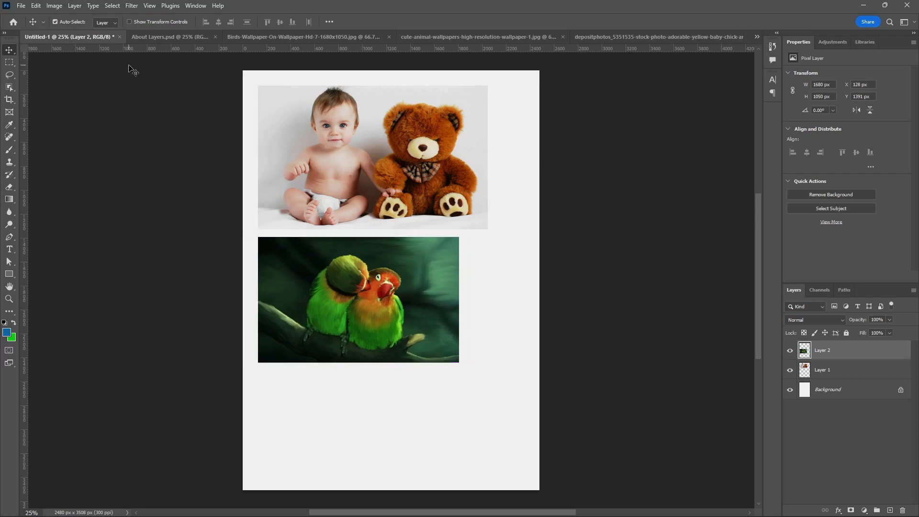
# Close the birds picture without saving.
pyautogui.click(250, 36)
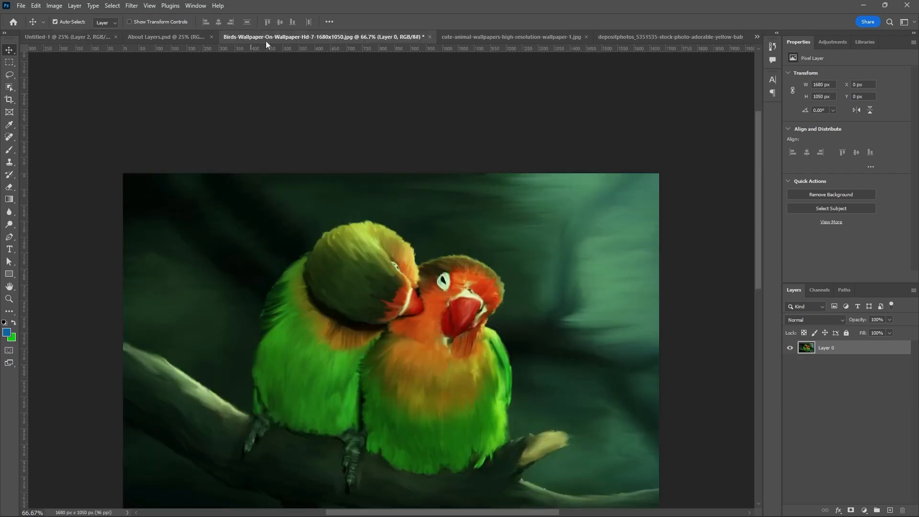
pyautogui.click(429, 37)
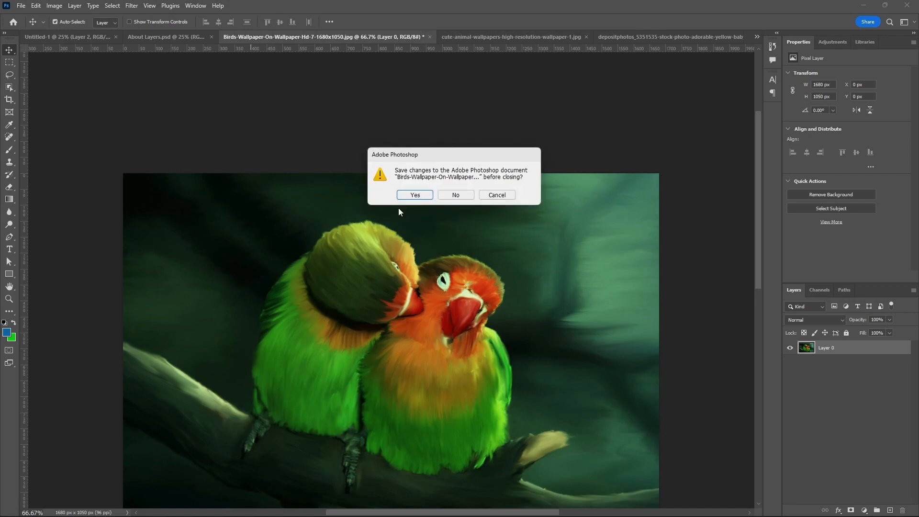
pyautogui.click(453, 195)
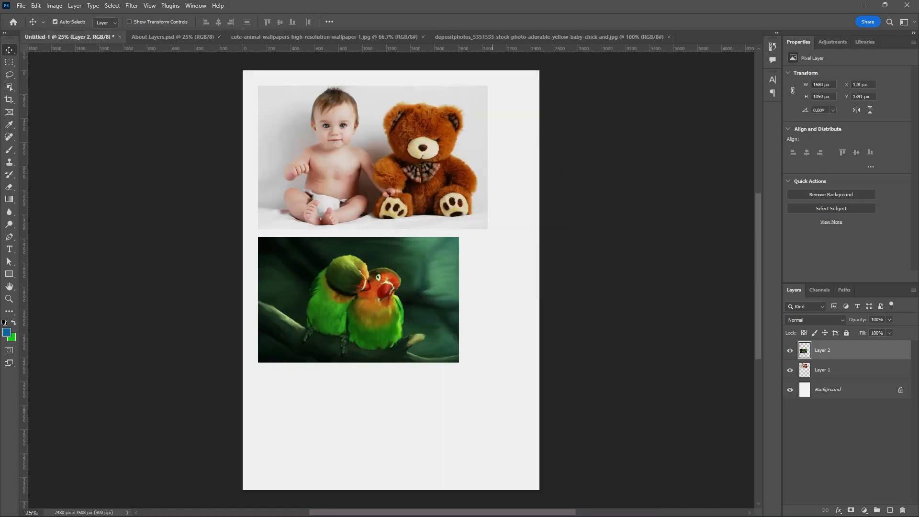
# Unlock the puppies picture's layer and drag it onto the Untitled-1 page.
pyautogui.click(343, 39)
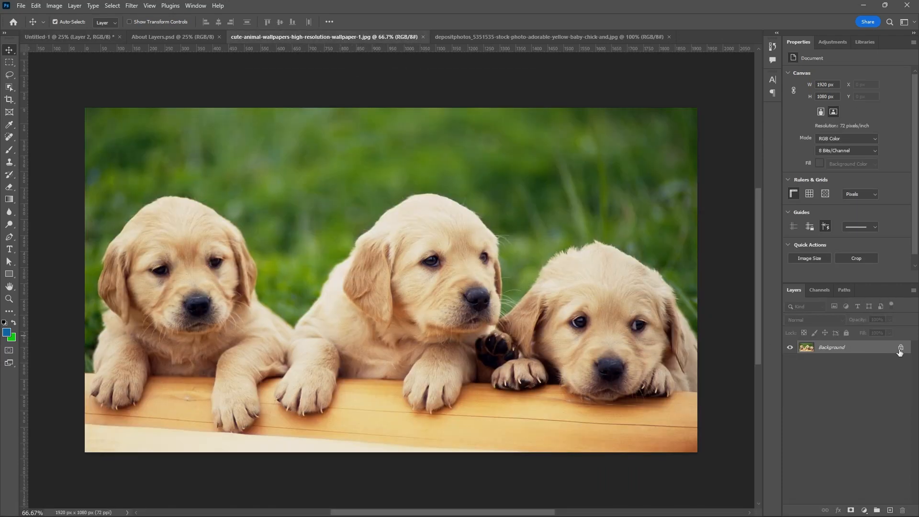
pyautogui.click(900, 348)
pyautogui.moveTo(471, 188); pyautogui.dragTo(401, 291)
# Close the puppies picture without saving.
pyautogui.click(379, 39)
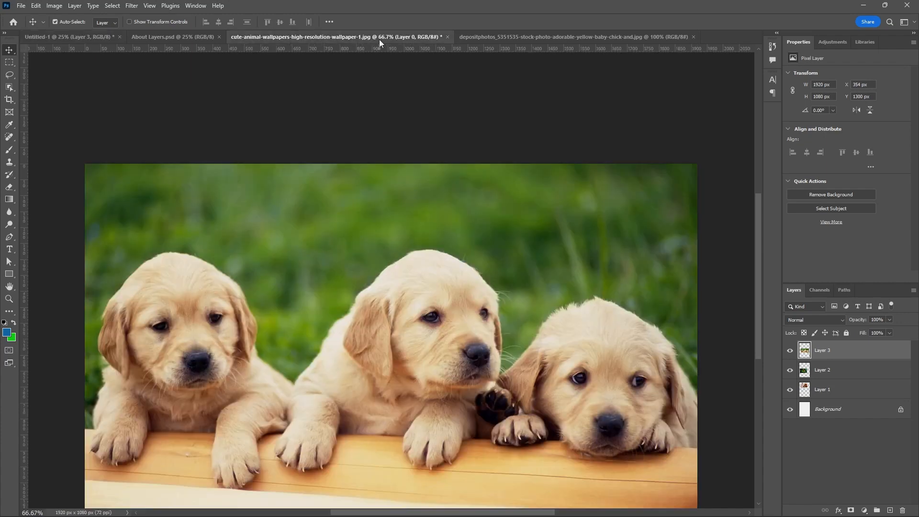
pyautogui.click(447, 37)
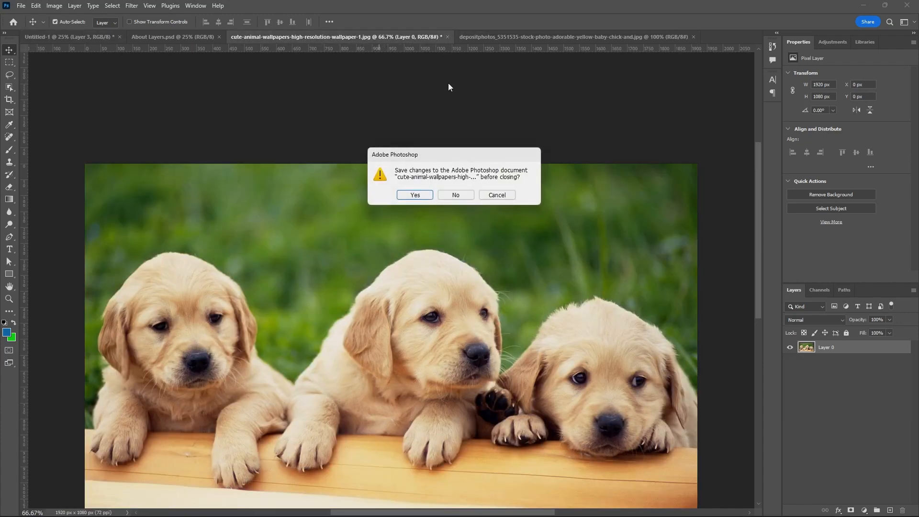
pyautogui.click(455, 196)
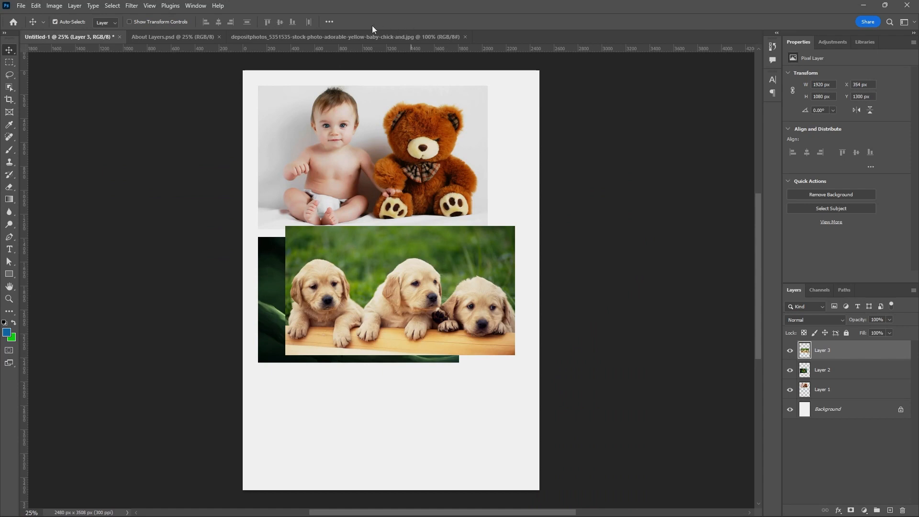
# Unlock the chick picture's layer and drag it onto the Untitled-1 page.
pyautogui.click(378, 39)
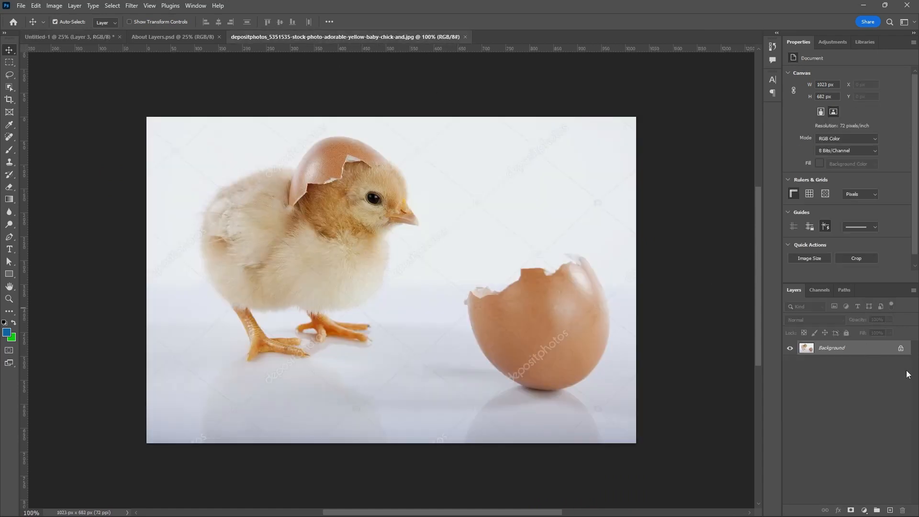
pyautogui.click(900, 351)
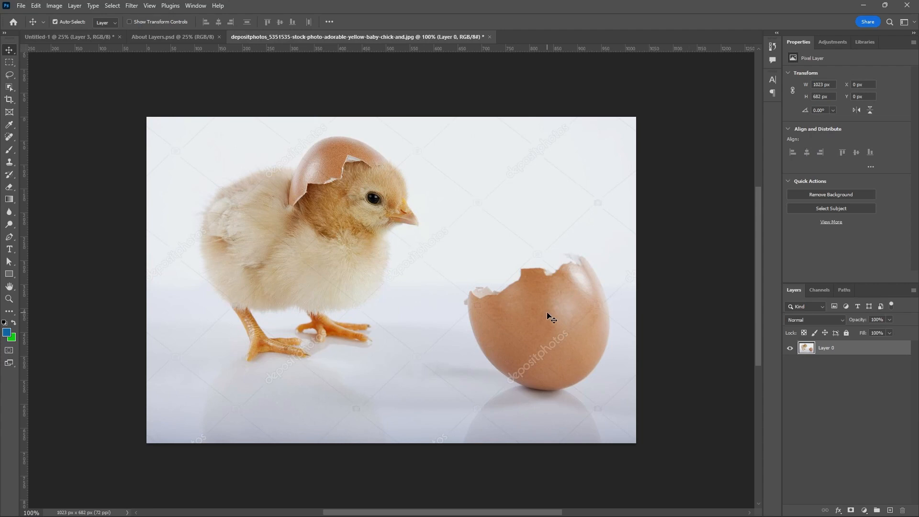
pyautogui.moveTo(548, 314); pyautogui.dragTo(390, 390)
# Close the chick picture without saving.
pyautogui.click(421, 38)
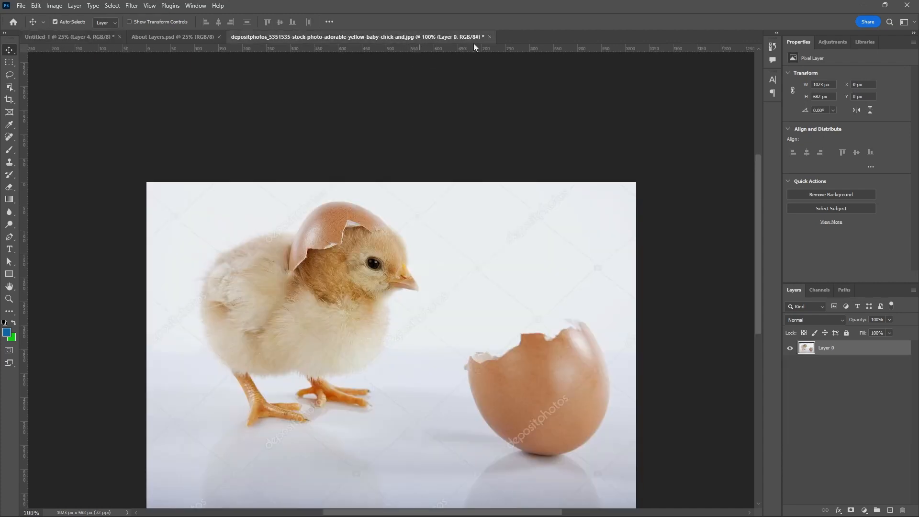
pyautogui.click(490, 37)
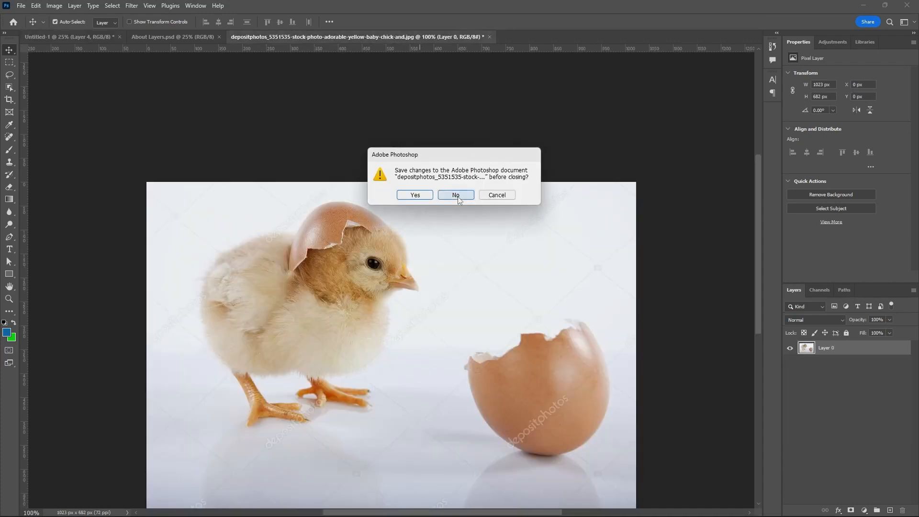
pyautogui.click(452, 191)
# Arrange the dragged-in pictures across the Untitled-1 page by moving each layer into place.
pyautogui.moveTo(458, 236); pyautogui.dragTo(551, 255)
pyautogui.moveTo(446, 163)
pyautogui.mouseDown()
pyautogui.moveTo(446, 177)
pyautogui.moveTo(457, 165)
pyautogui.mouseUp()
pyautogui.moveTo(402, 230)
pyautogui.mouseDown()
pyautogui.moveTo(427, 240)
pyautogui.moveTo(413, 235)
pyautogui.moveTo(413, 225)
pyautogui.mouseUp()
pyautogui.moveTo(471, 261); pyautogui.dragTo(452, 188)
pyautogui.click(423, 325)
pyautogui.moveTo(422, 324); pyautogui.dragTo(379, 335)
pyautogui.moveTo(403, 272); pyautogui.dragTo(404, 285)
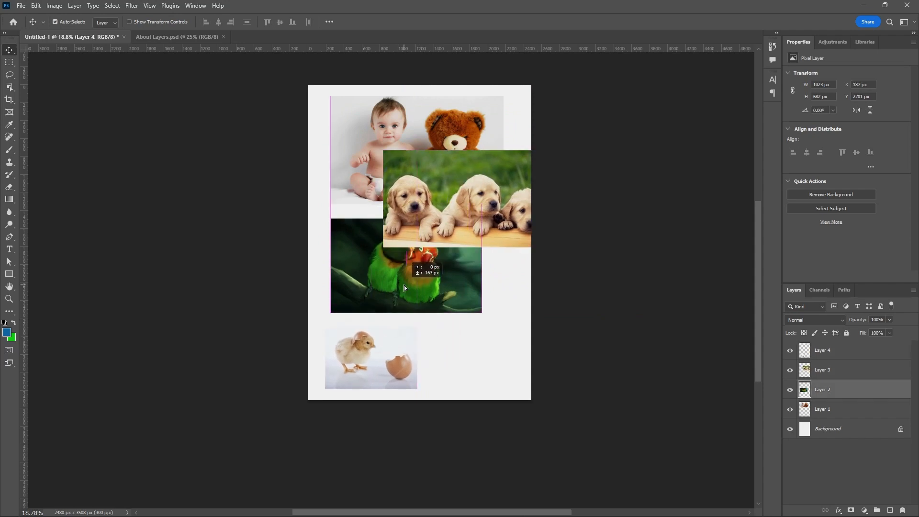
# Move the puppies picture down so it overlaps the lower right of the parrot picture, revealing the kid picture.
pyautogui.moveTo(489, 215); pyautogui.dragTo(435, 162)
pyautogui.moveTo(437, 269); pyautogui.dragTo(436, 238)
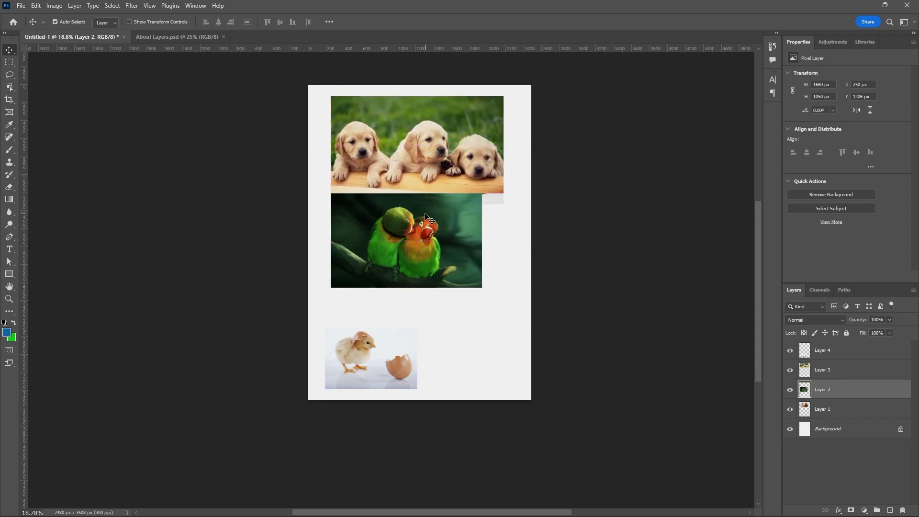
pyautogui.moveTo(435, 171); pyautogui.dragTo(532, 322)
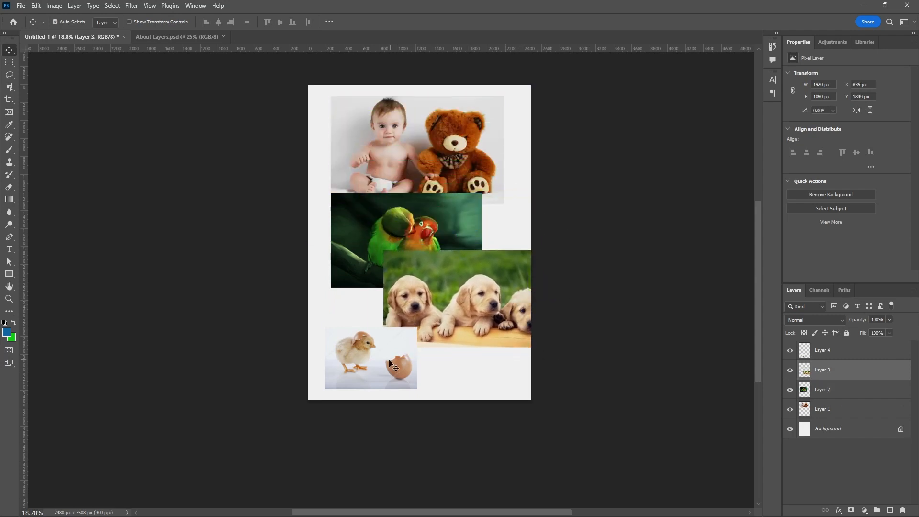
pyautogui.moveTo(388, 360); pyautogui.dragTo(385, 360)
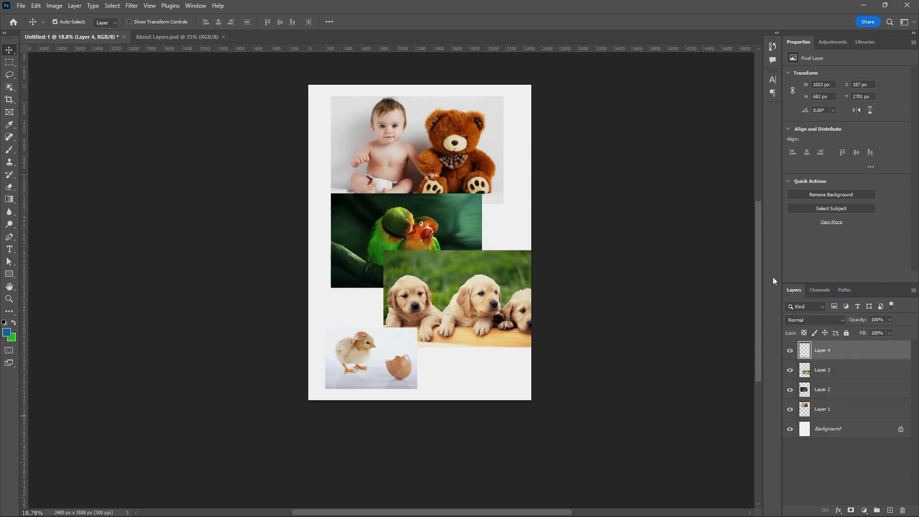
# Shift the puppies picture slightly to the left.
pyautogui.click(194, 8)
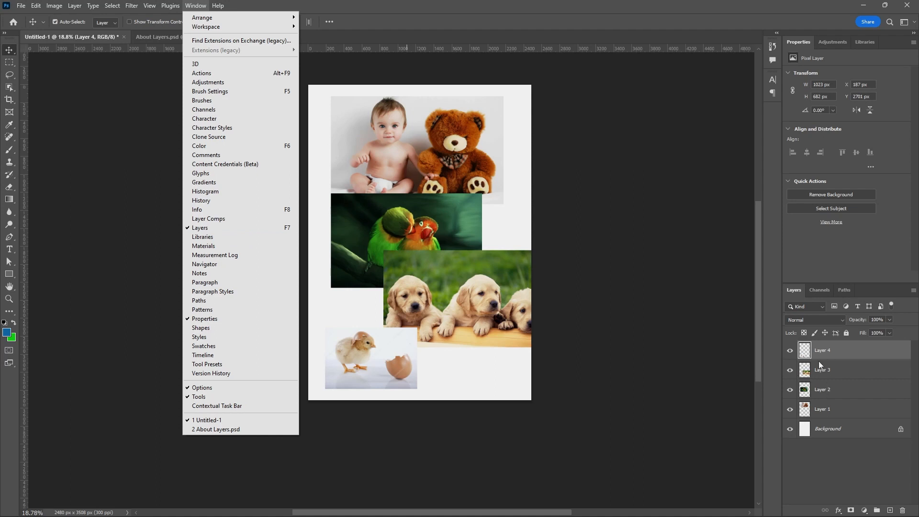
pyautogui.click(770, 352)
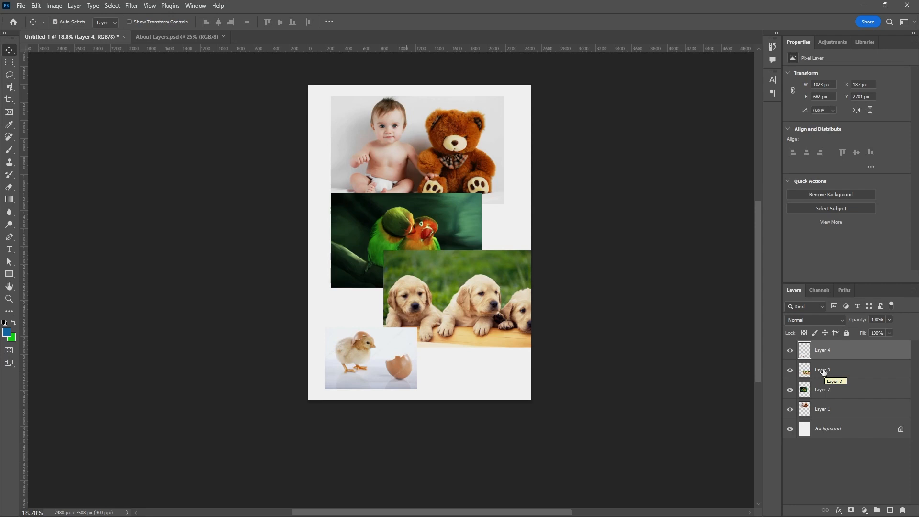
pyautogui.moveTo(489, 278); pyautogui.dragTo(463, 279)
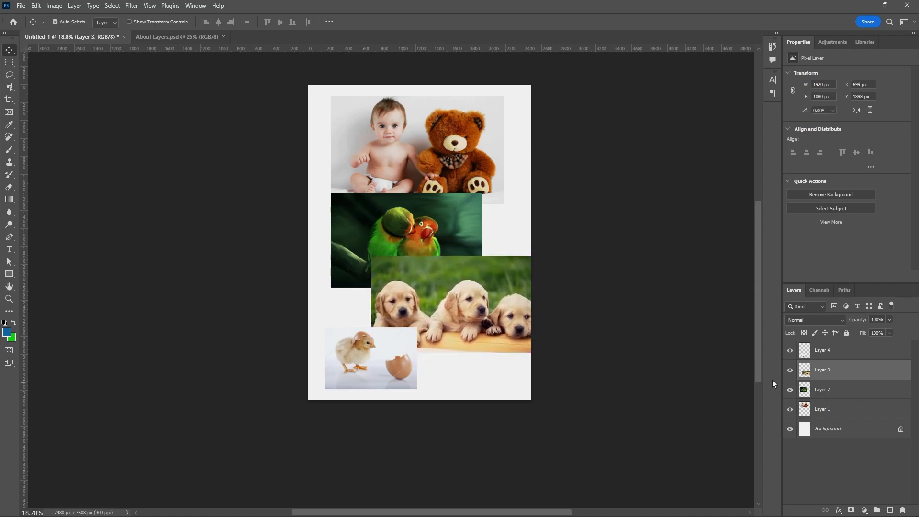
# Hide and show Layer 3 to demonstrate layer visibility.
pyautogui.click(790, 370)
pyautogui.click(789, 370)
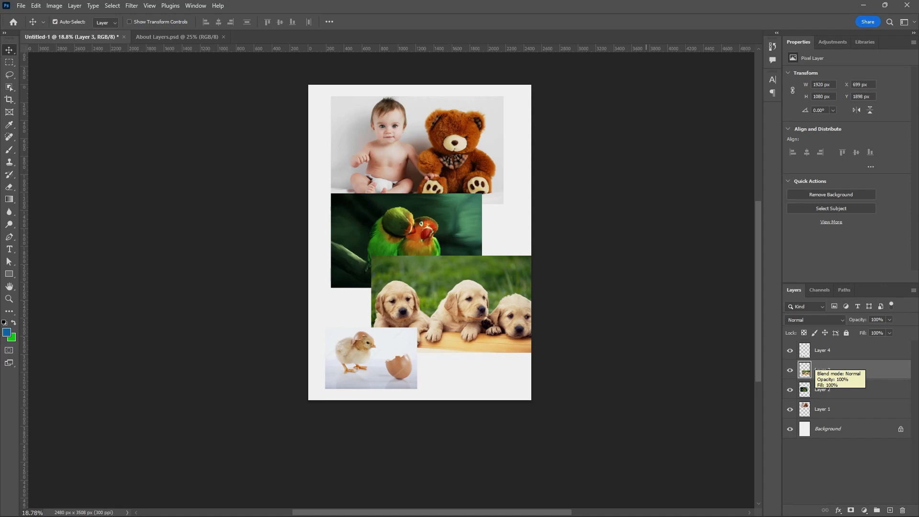
pyautogui.moveTo(544, 511)
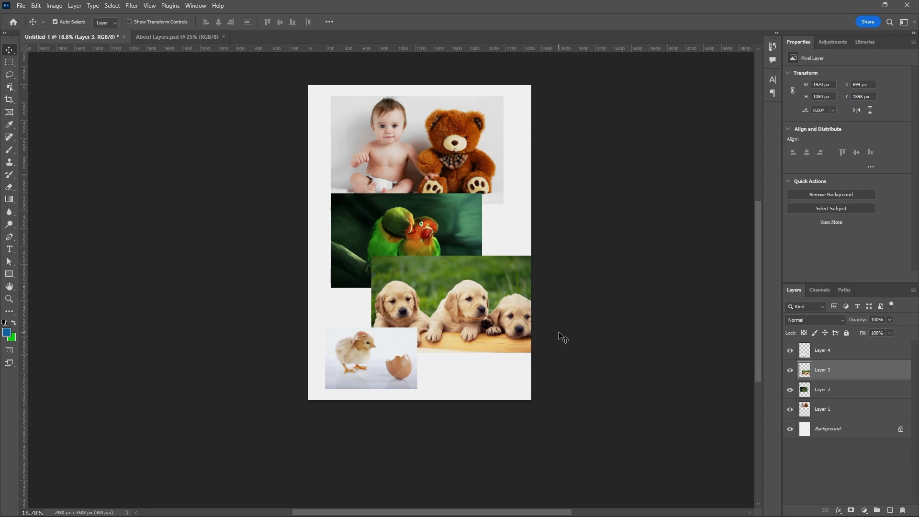
# Toggle the visibility of Layer 4 and Layer 3 off and back on.
pyautogui.moveTo(757, 336); pyautogui.dragTo(757, 294)
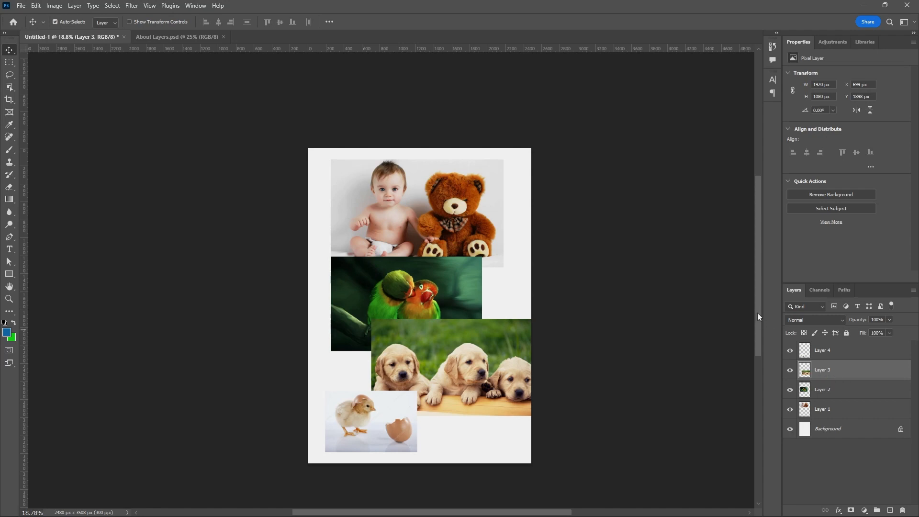
pyautogui.moveTo(757, 312); pyautogui.dragTo(756, 335)
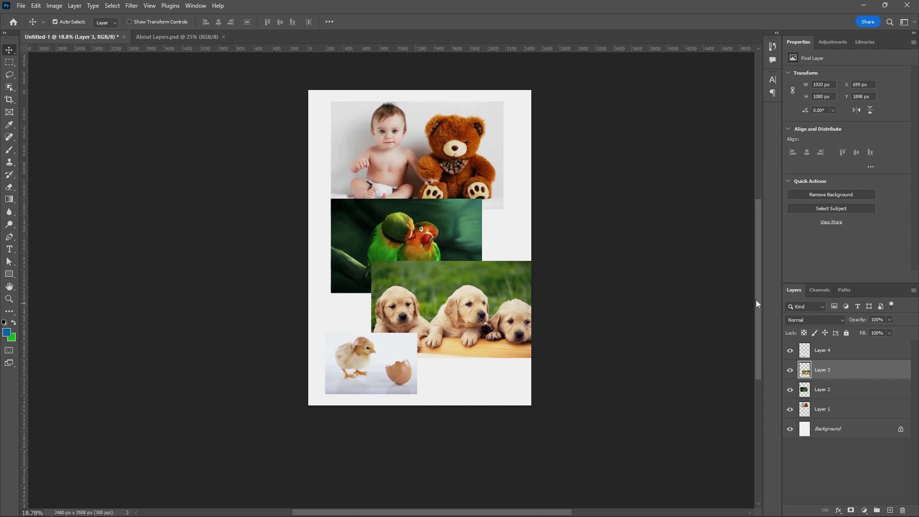
pyautogui.moveTo(759, 305); pyautogui.dragTo(756, 294)
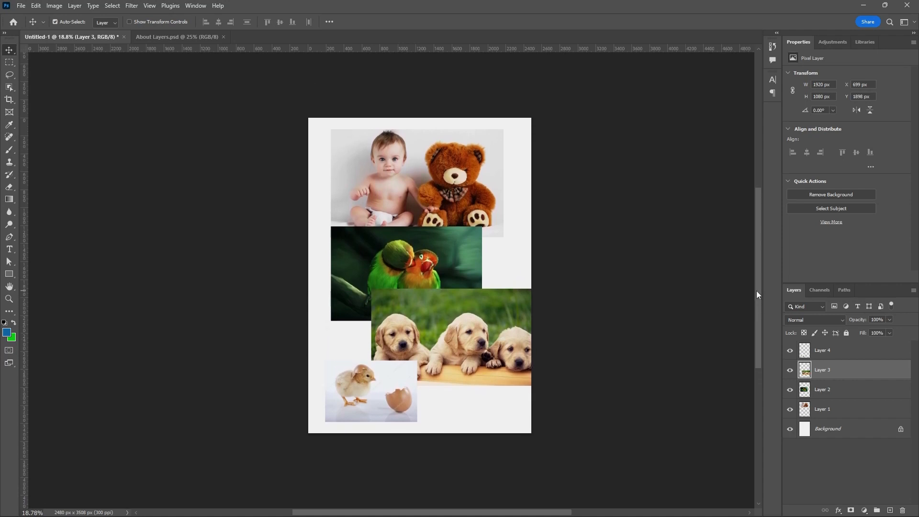
pyautogui.moveTo(759, 290); pyautogui.dragTo(757, 293)
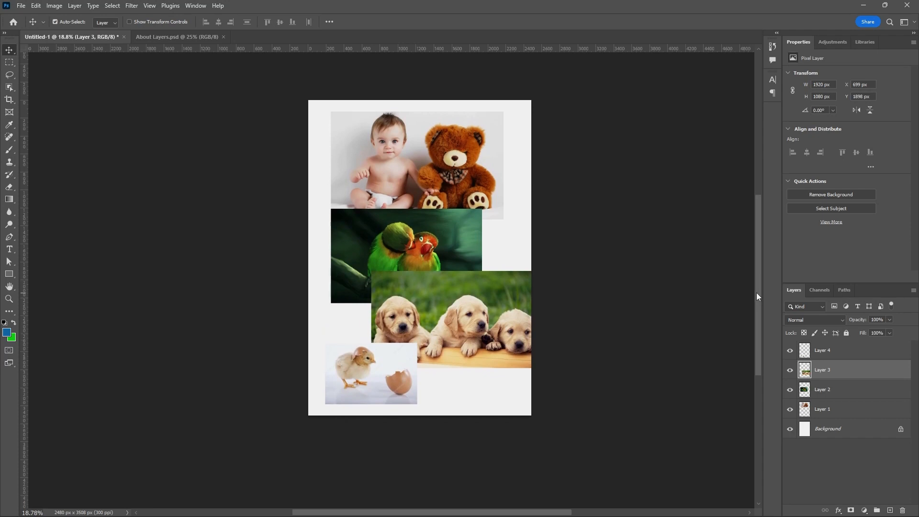
pyautogui.moveTo(757, 292); pyautogui.dragTo(756, 286)
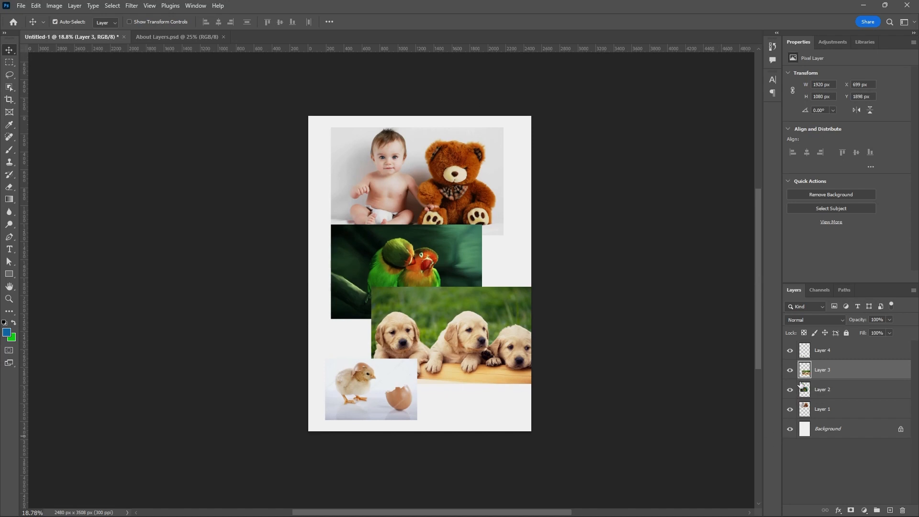
pyautogui.click(790, 352)
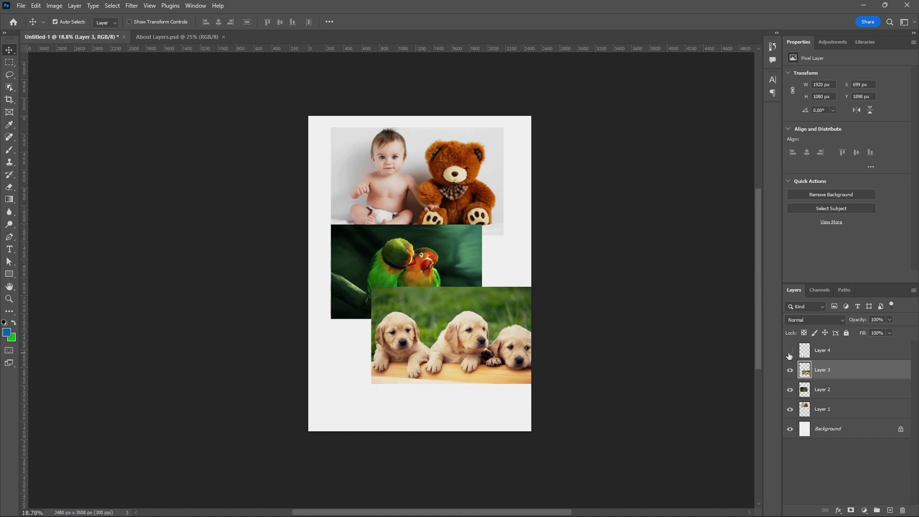
pyautogui.click(790, 353)
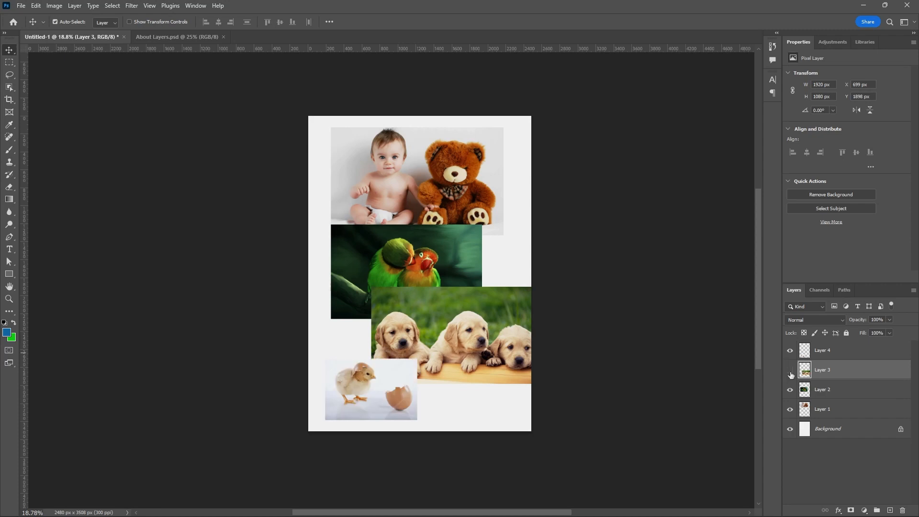
pyautogui.click(790, 371)
pyautogui.click(790, 371)
# Float the Untitled-1 document window over the About Layers document and dock it back as a tab.
pyautogui.moveTo(91, 40); pyautogui.dragTo(321, 134)
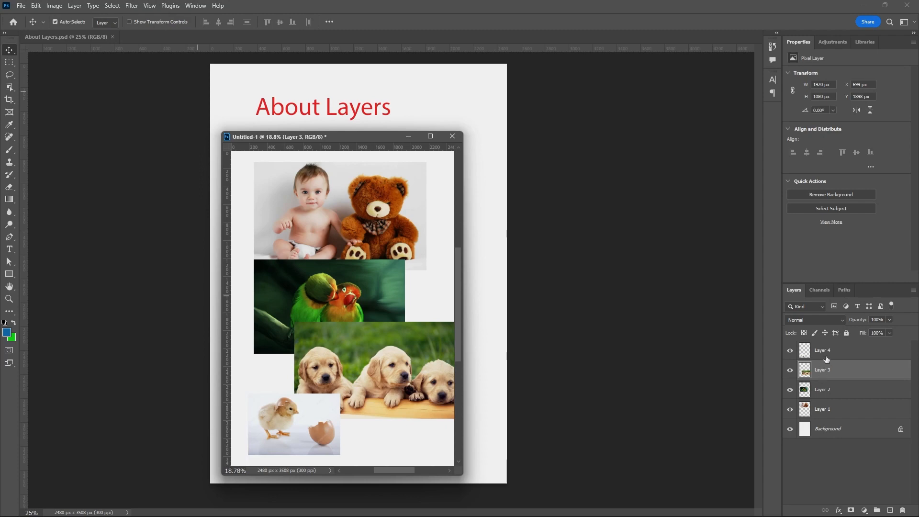
pyautogui.moveTo(338, 137); pyautogui.dragTo(153, 40)
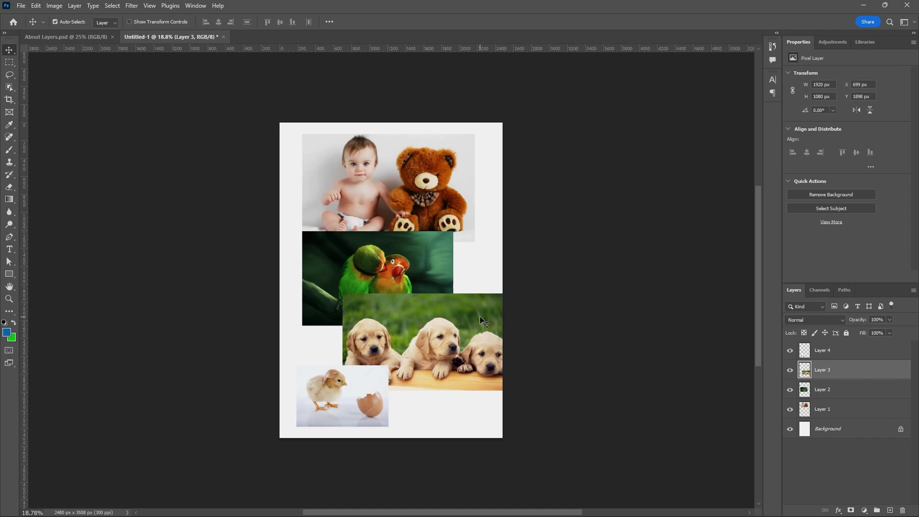
# Nudge the chick picture slightly up and to the left.
pyautogui.scroll(2, 365, 368)
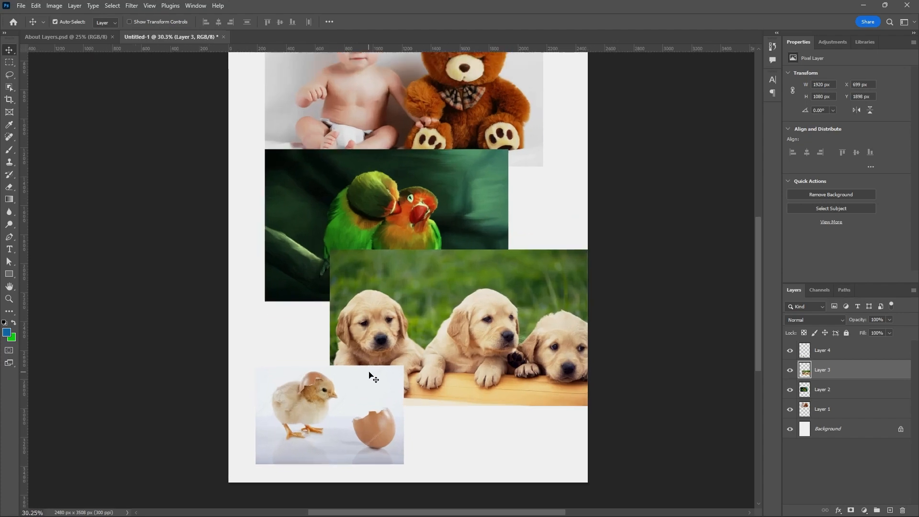
pyautogui.moveTo(369, 375); pyautogui.dragTo(364, 379)
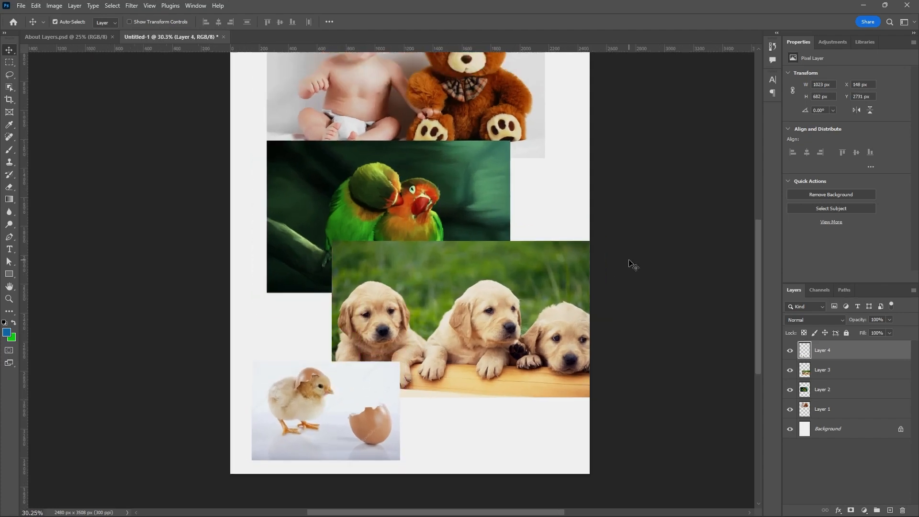
pyautogui.scroll(-1, 633, 265)
# Move the puppies picture up and left so it covers most of the parrot picture.
pyautogui.moveTo(512, 298); pyautogui.dragTo(454, 255)
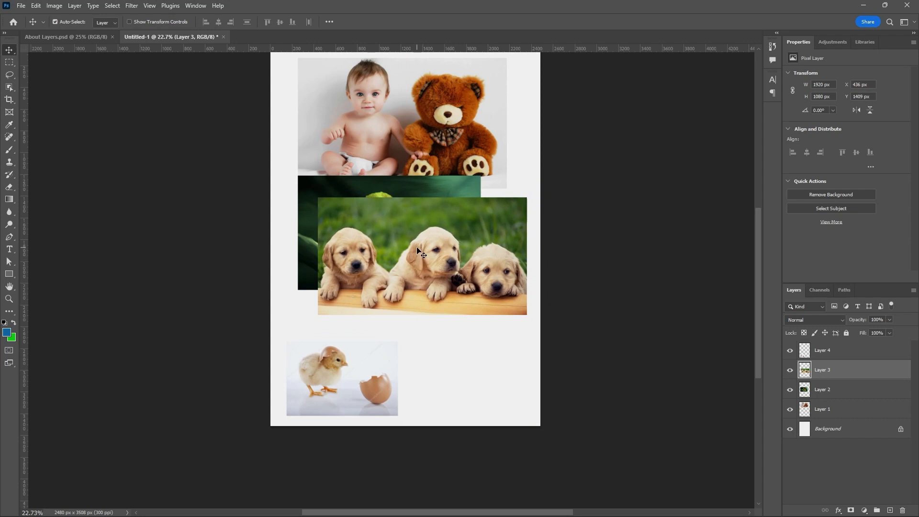
pyautogui.moveTo(418, 241); pyautogui.dragTo(427, 261)
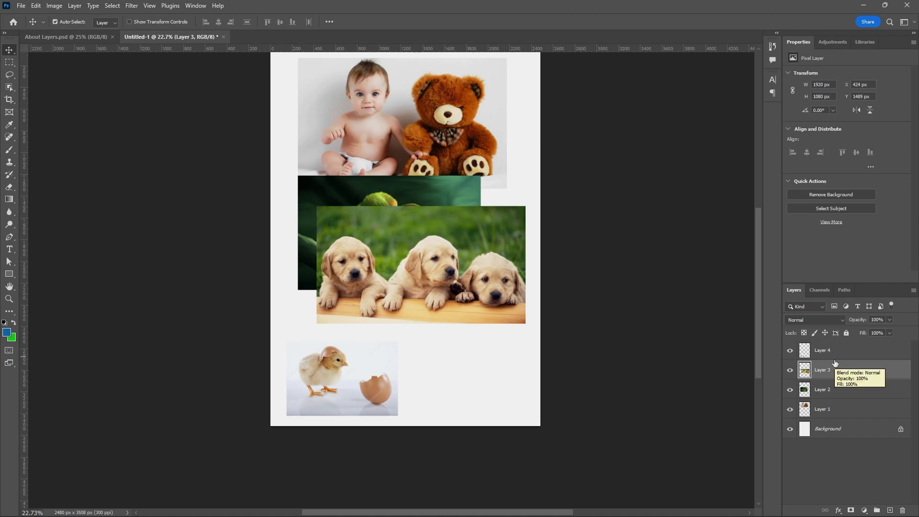
pyautogui.moveTo(475, 272)
pyautogui.mouseDown()
pyautogui.moveTo(475, 286)
pyautogui.moveTo(477, 272)
pyautogui.mouseUp()
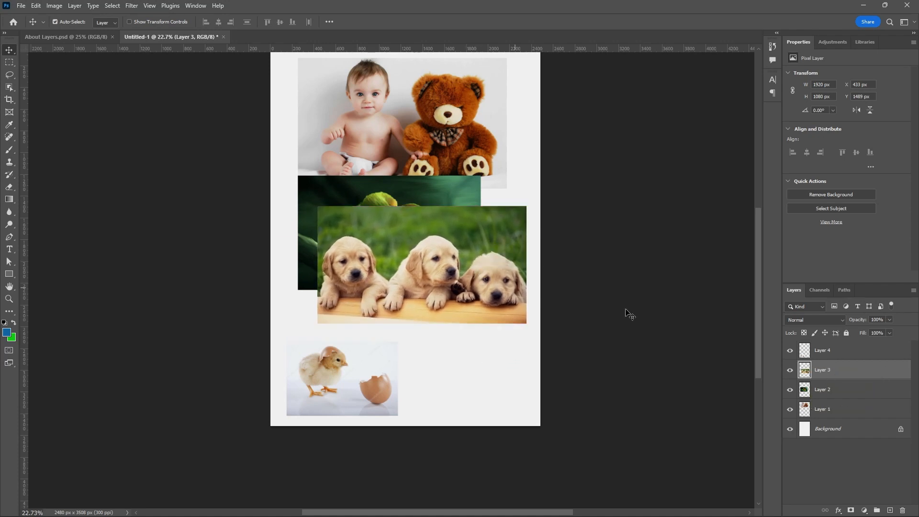
# Rename Layer 3 as puppies.
pyautogui.doubleClick(822, 370)
pyautogui.write('puppies')
pyautogui.press('Return')
# Toggle Layer 4's visibility off and on, and rename it chick.
pyautogui.click(790, 352)
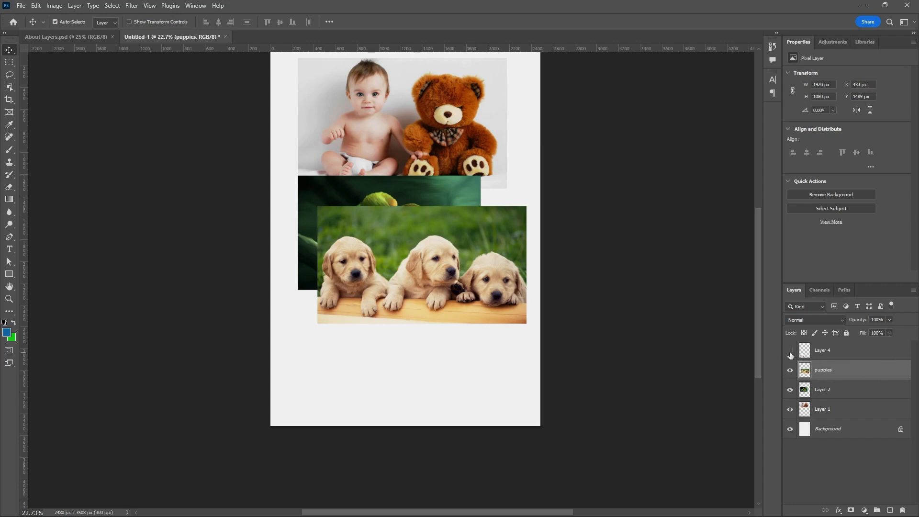
pyautogui.click(790, 351)
pyautogui.click(790, 352)
pyautogui.click(790, 352)
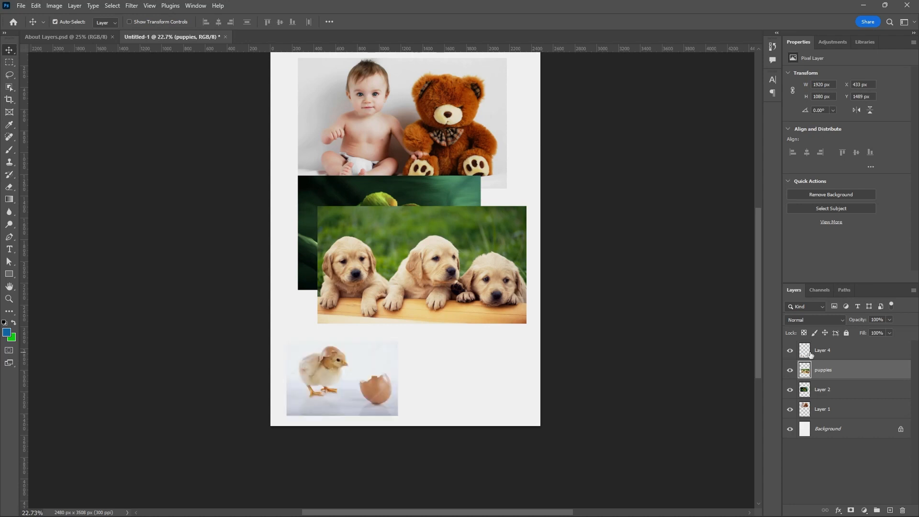
pyautogui.doubleClick(822, 352)
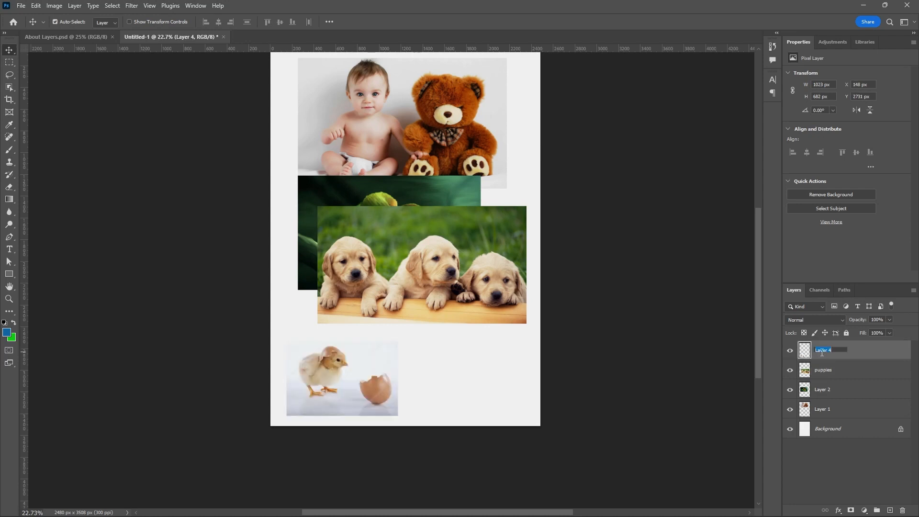
pyautogui.write('chick')
pyautogui.press('Return')
# Toggle Layer 2's visibility and move the puppies picture down to the page's lower right edge.
pyautogui.click(790, 389)
pyautogui.click(790, 390)
pyautogui.moveTo(469, 265); pyautogui.dragTo(493, 330)
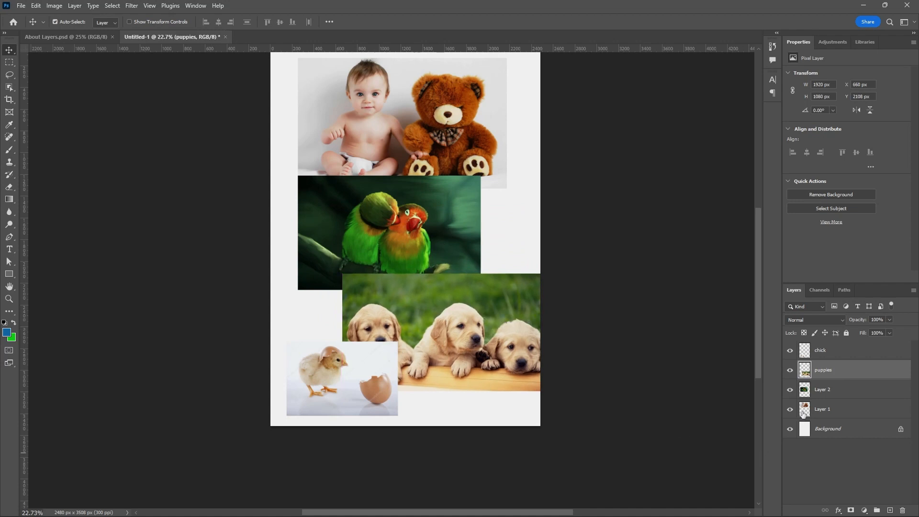
# Rename Layer 2 as parrot.
pyautogui.doubleClick(823, 389)
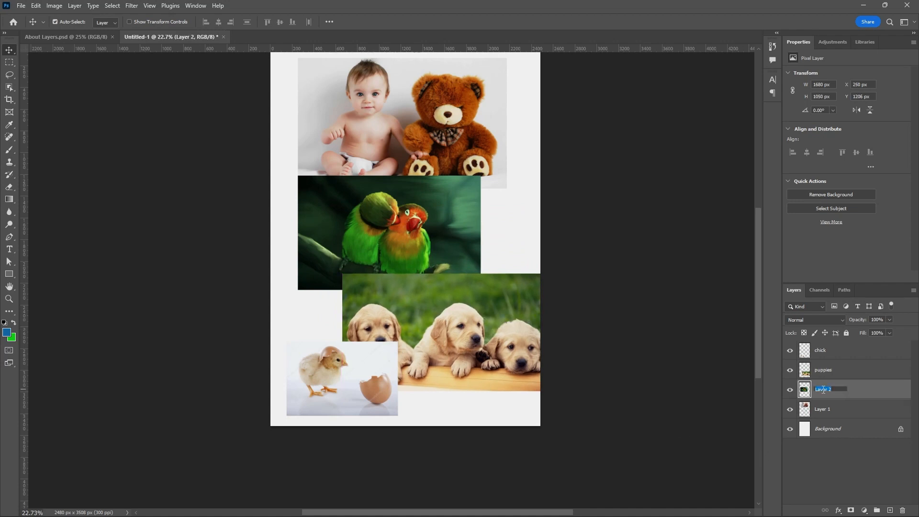
pyautogui.write('parrot')
# Toggle Layer 1's visibility off and on, and rename it kid.
pyautogui.click(789, 409)
pyautogui.click(790, 409)
pyautogui.doubleClick(821, 411)
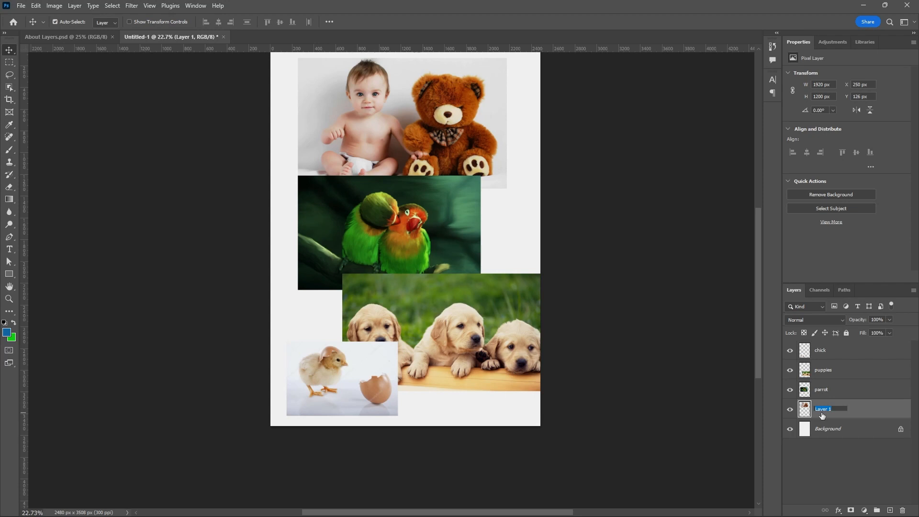
pyautogui.write('kid')
pyautogui.press('Return')
# Select the kid layer by choosing it from the context menu on the kid picture in the canvas.
pyautogui.click(828, 392)
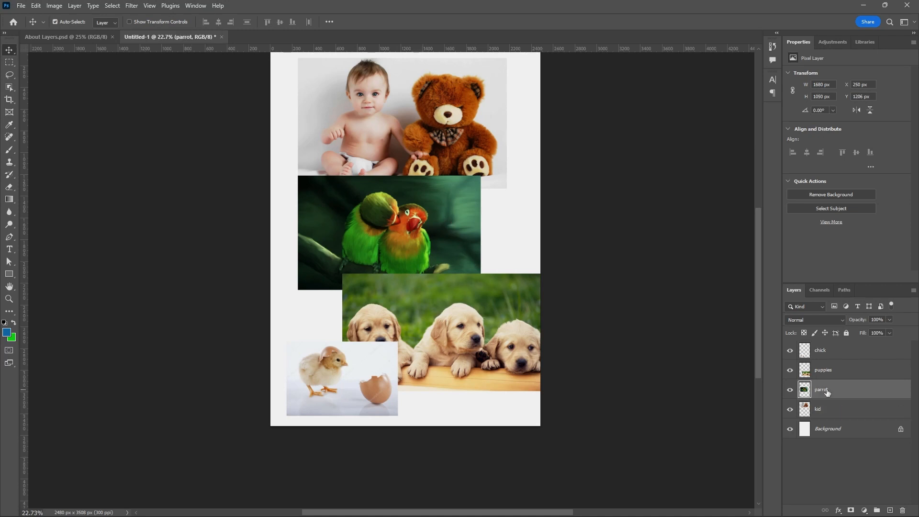
pyautogui.click(824, 352)
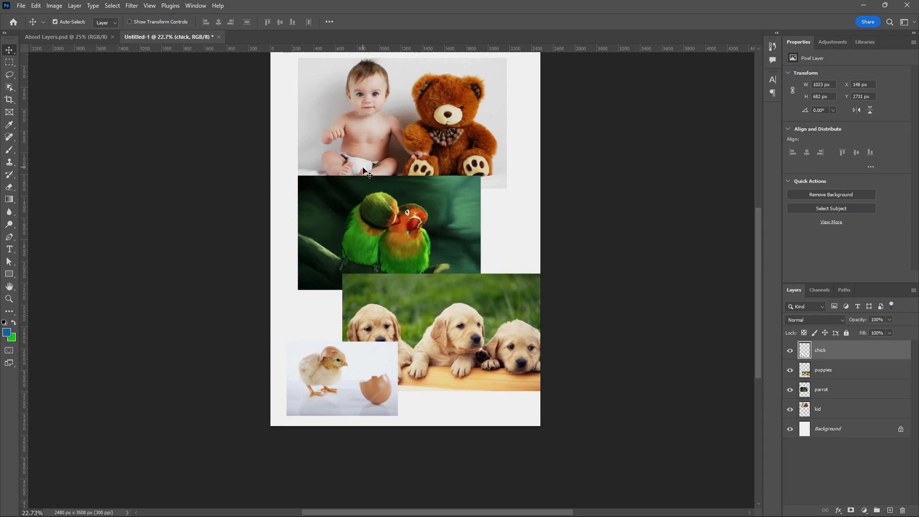
pyautogui.rightClick(367, 127)
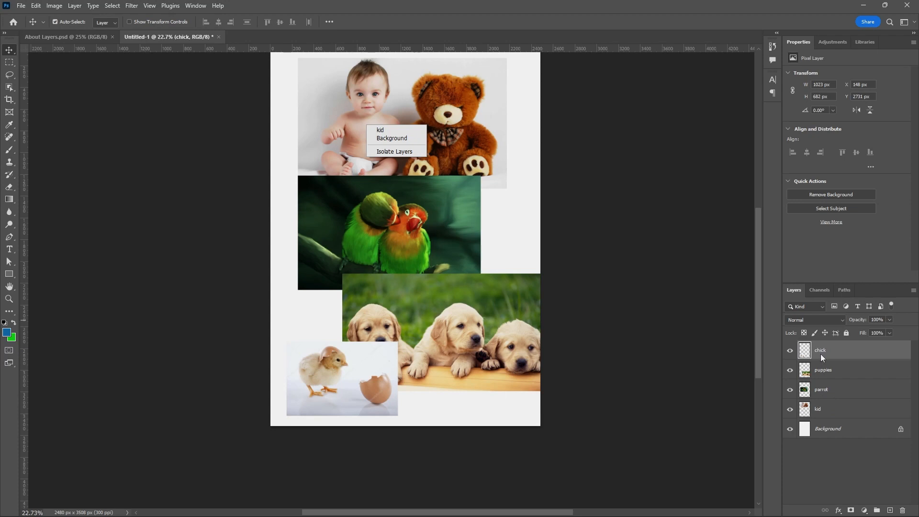
pyautogui.click(388, 131)
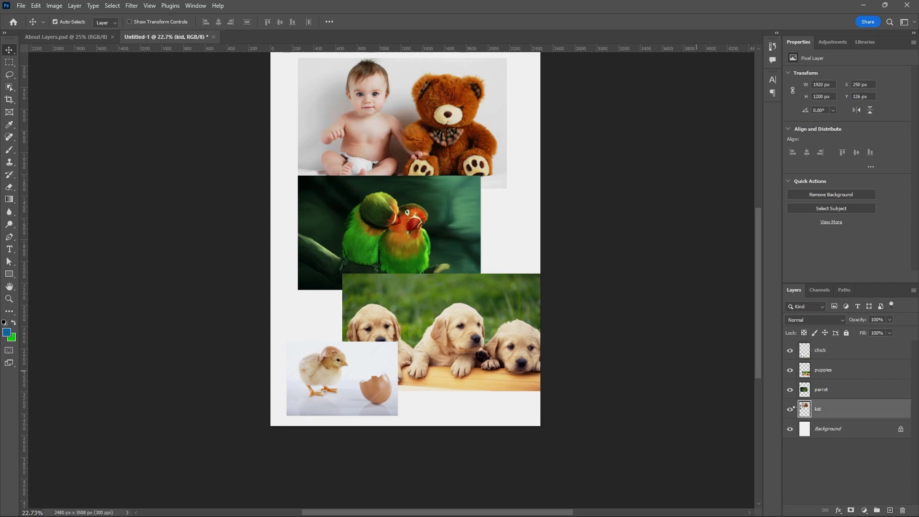
# Select the parrot layer from the context menu on the parrot picture.
pyautogui.rightClick(458, 216)
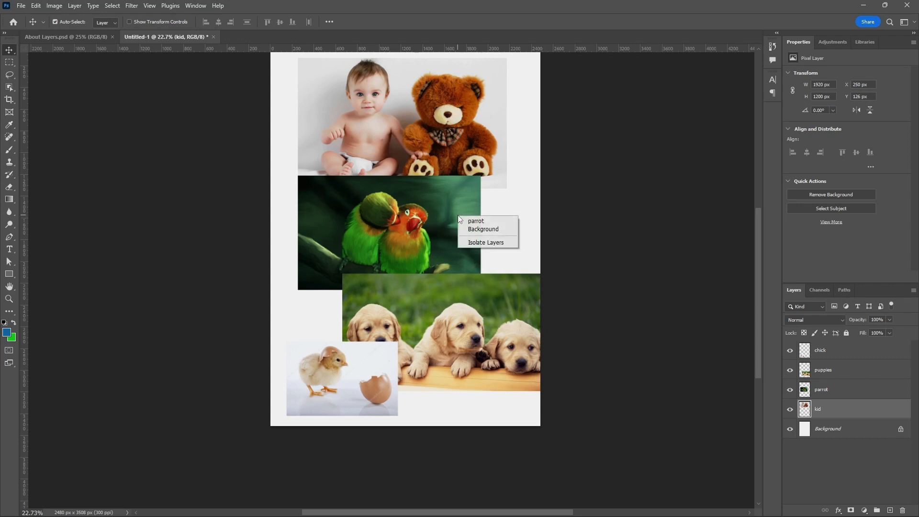
pyautogui.click(486, 222)
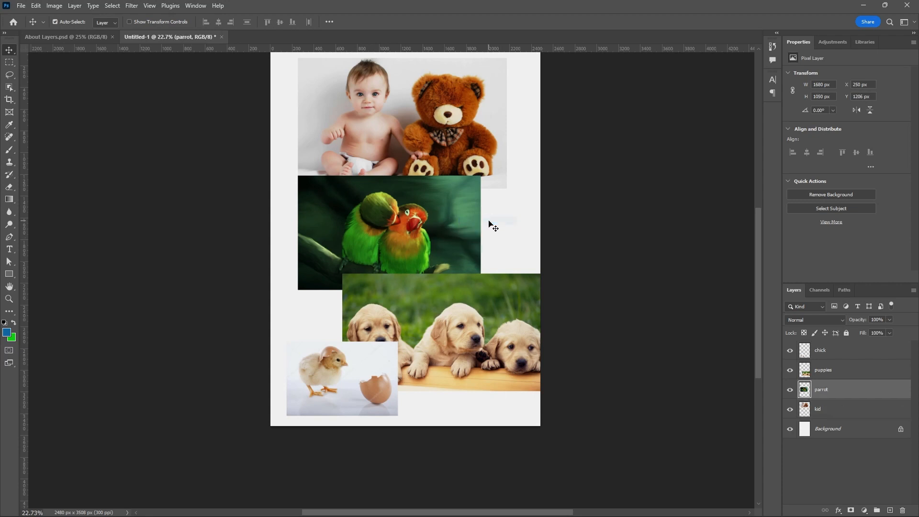
# Select the puppies layer, then the chick layer, from the context menus on their pictures in the canvas.
pyautogui.rightClick(478, 314)
pyautogui.click(491, 319)
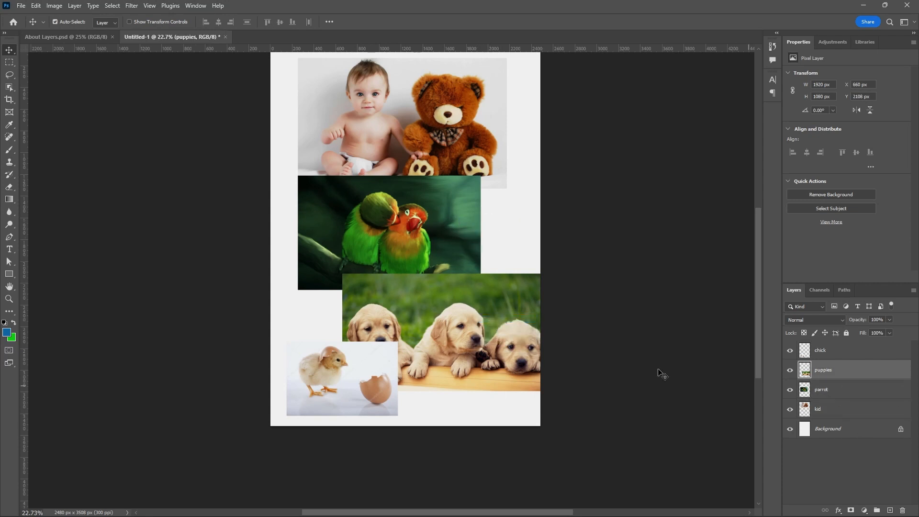
pyautogui.rightClick(383, 364)
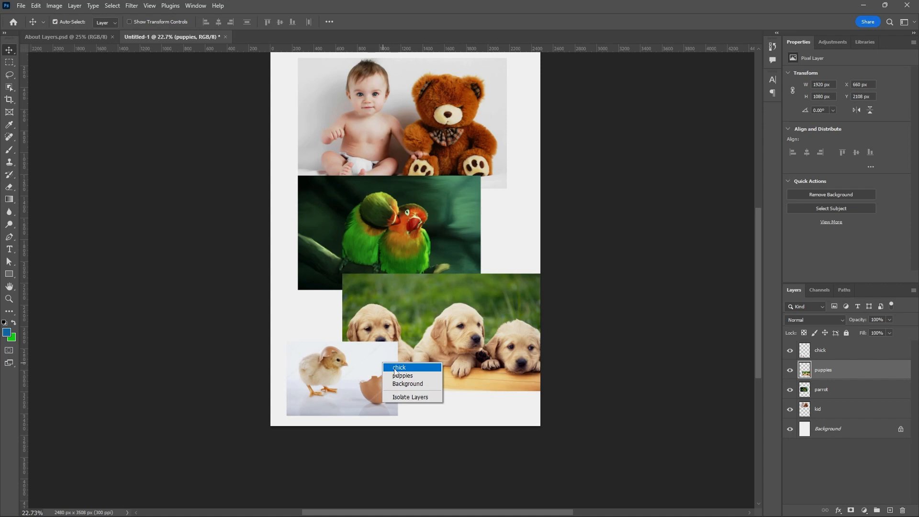
pyautogui.click(400, 368)
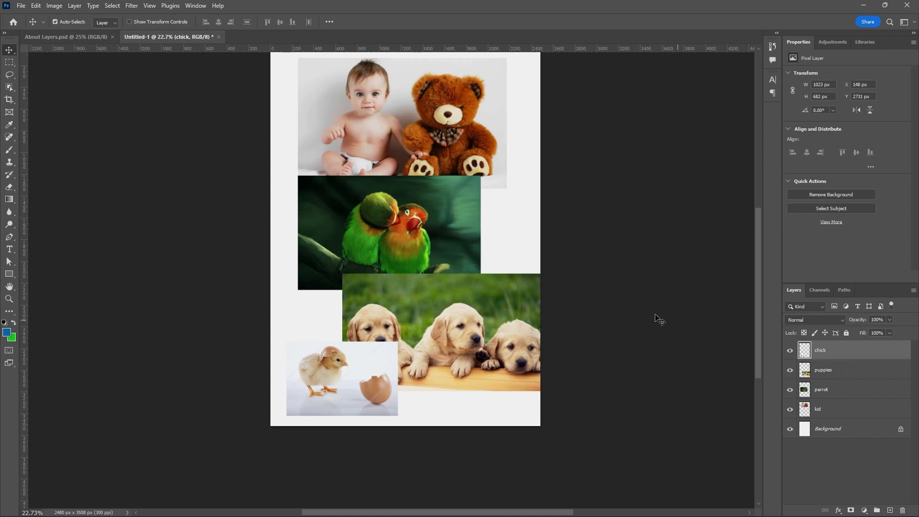
# Select the puppies layer from its picture's context menu and move the puppies picture up over the parrot picture.
pyautogui.rightClick(480, 303)
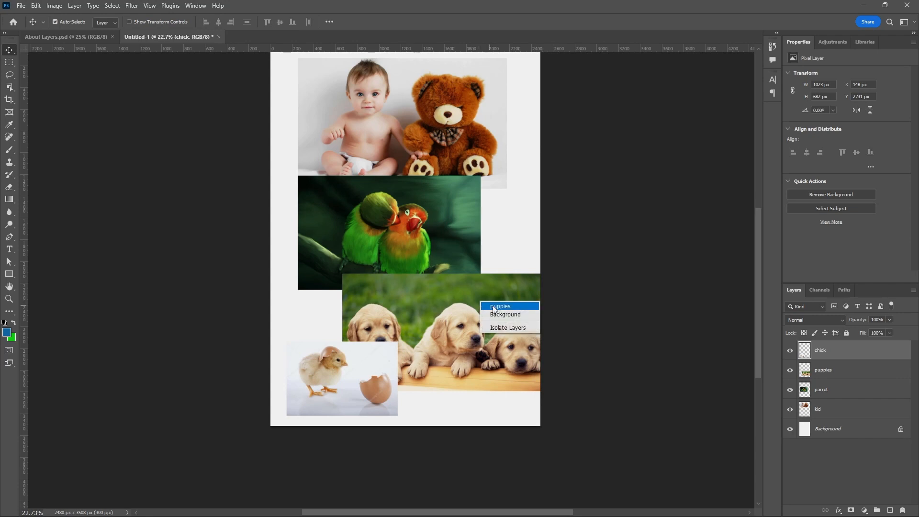
pyautogui.click(494, 307)
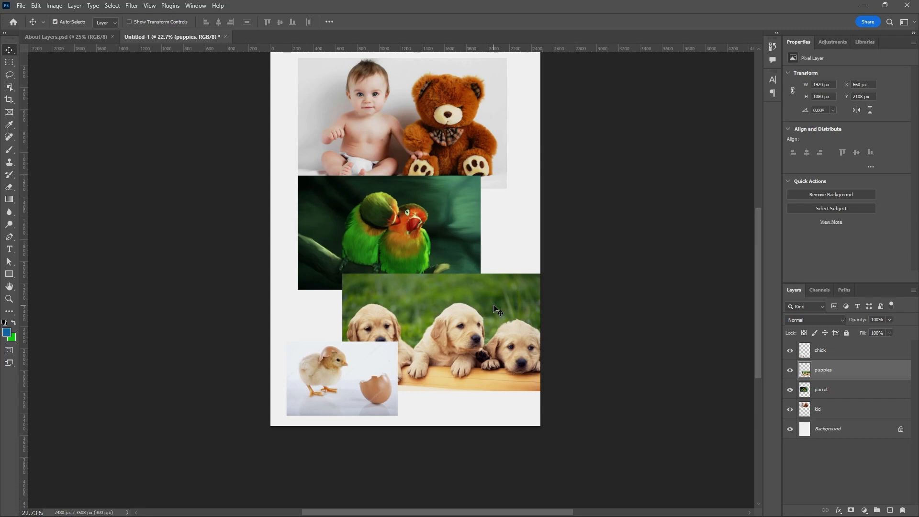
pyautogui.moveTo(492, 305); pyautogui.dragTo(471, 251)
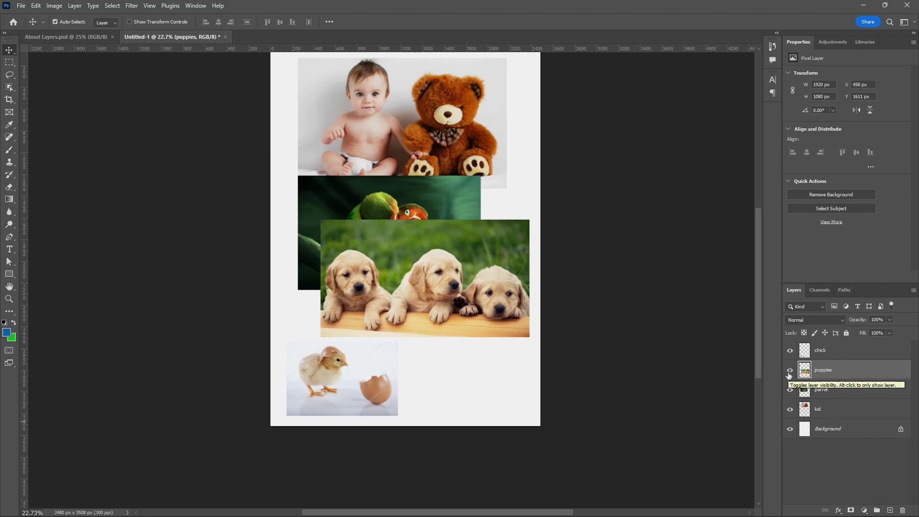
pyautogui.moveTo(482, 278)
pyautogui.mouseDown()
pyautogui.moveTo(484, 307)
pyautogui.moveTo(495, 283)
pyautogui.mouseUp()
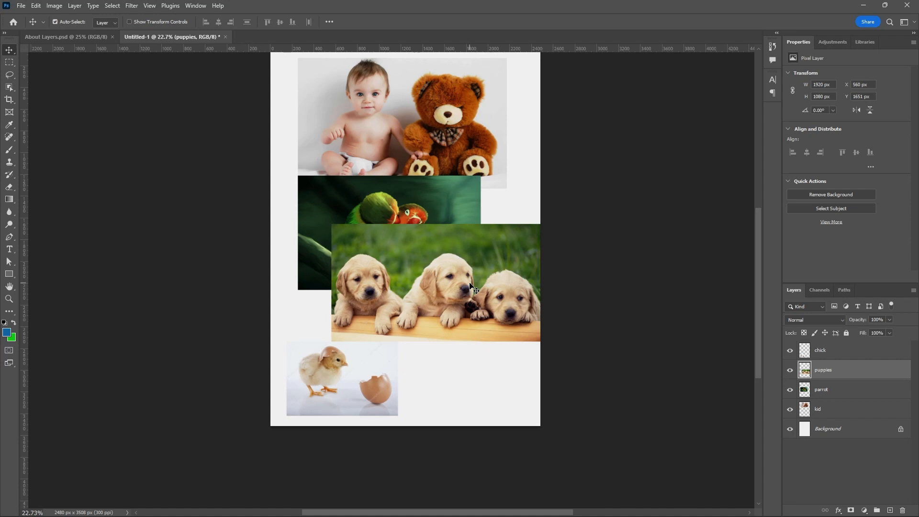
pyautogui.moveTo(469, 283); pyautogui.dragTo(475, 260)
# Scale the puppies picture to about 53% with Free Transform and place it beside the chick picture at the bottom.
pyautogui.click(36, 7)
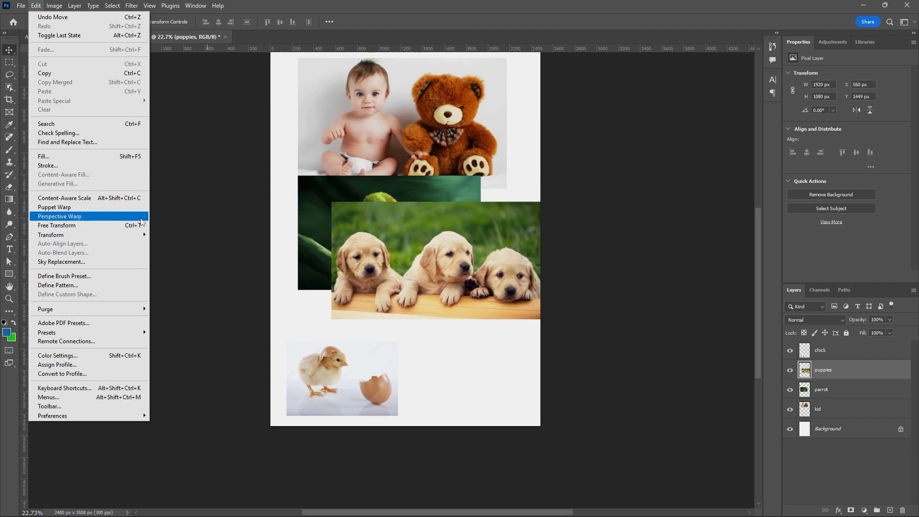
pyautogui.click(446, 27)
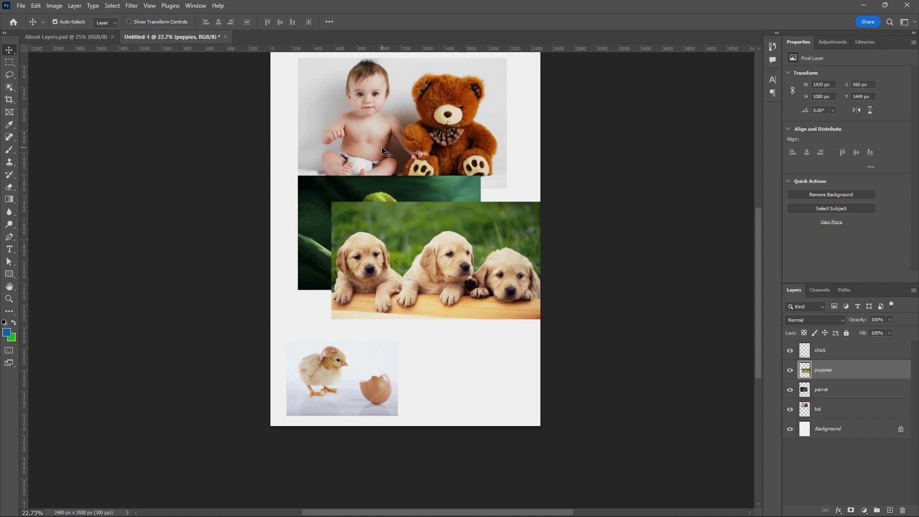
pyautogui.press('ctrl')
pyautogui.hotkey('ctrl', 't')
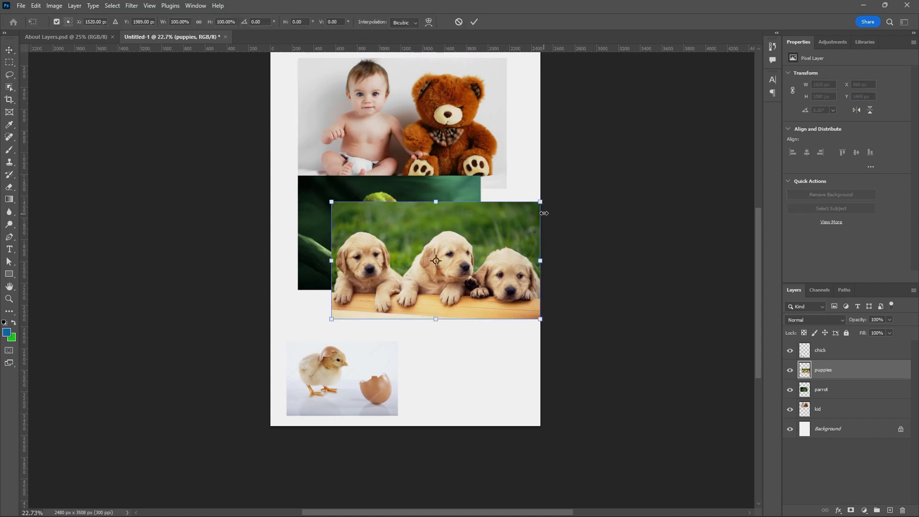
pyautogui.moveTo(495, 222)
pyautogui.mouseDown()
pyautogui.moveTo(468, 242)
pyautogui.moveTo(485, 220)
pyautogui.mouseUp()
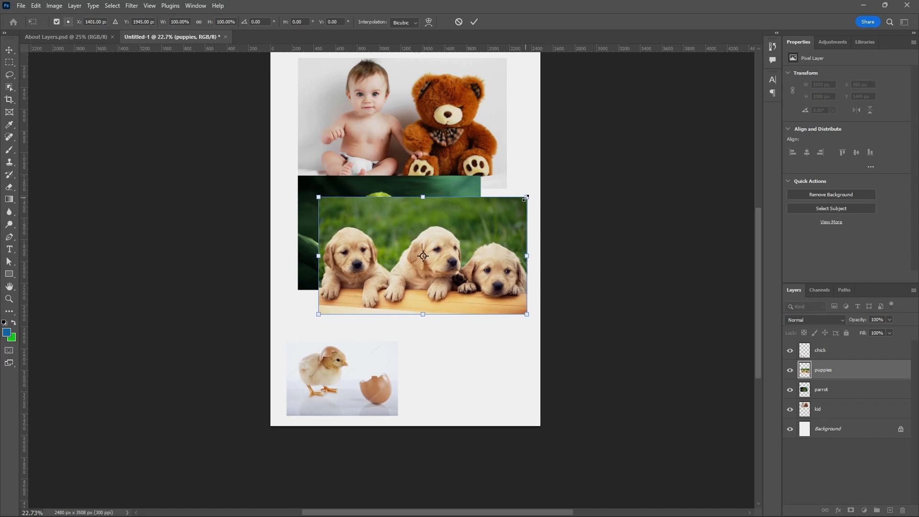
pyautogui.moveTo(526, 197); pyautogui.dragTo(504, 208)
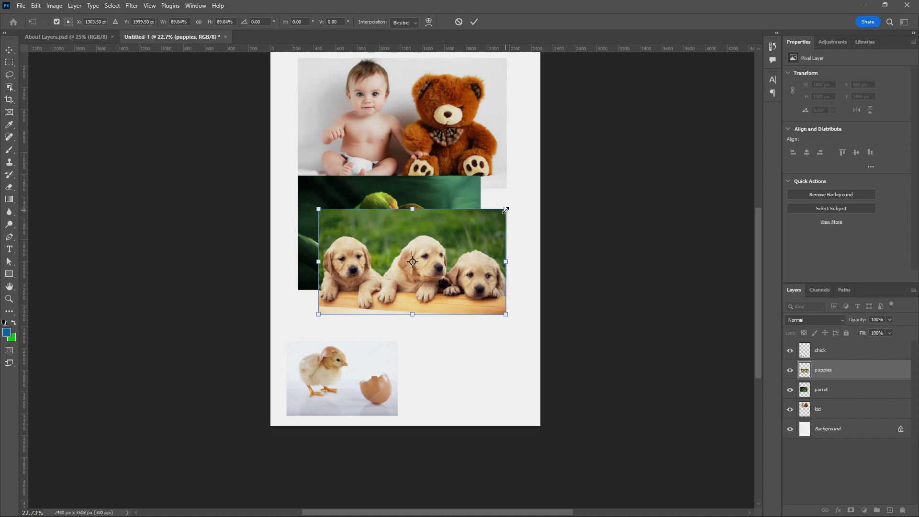
pyautogui.moveTo(495, 219); pyautogui.dragTo(426, 257)
pyautogui.moveTo(395, 290); pyautogui.dragTo(479, 381)
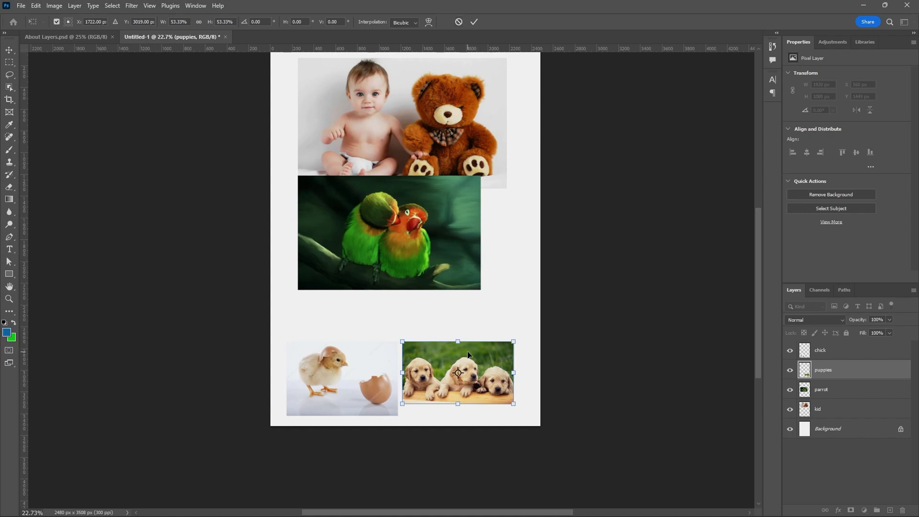
pyautogui.click(473, 21)
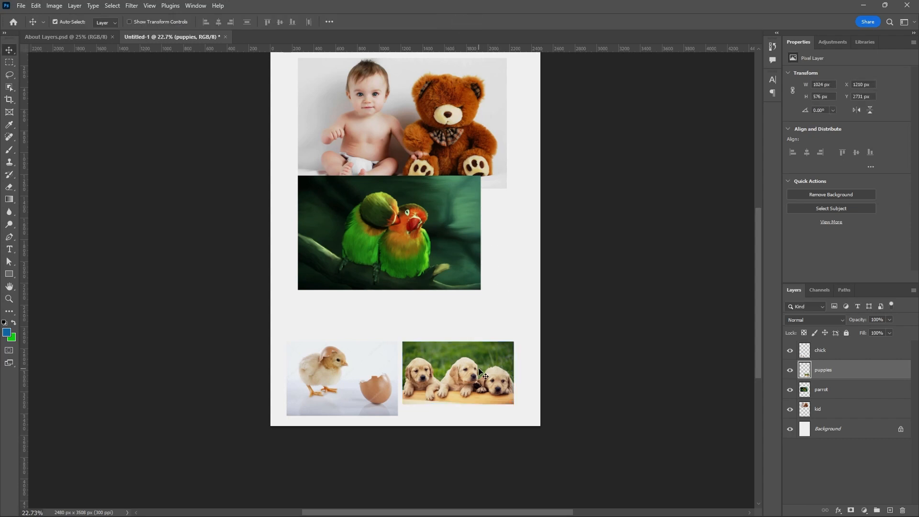
# Select the parrot layer from the canvas, scale its picture to about 57% and place it above the chick picture.
pyautogui.rightClick(427, 206)
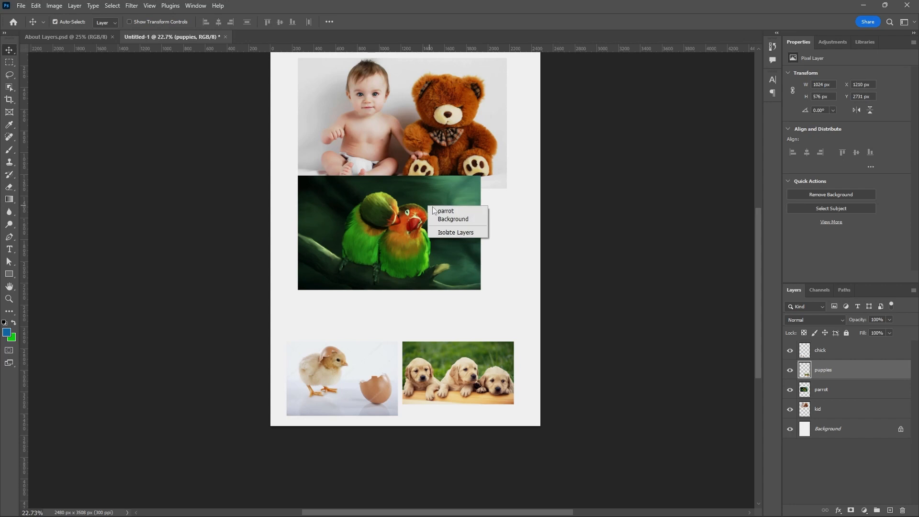
pyautogui.click(443, 211)
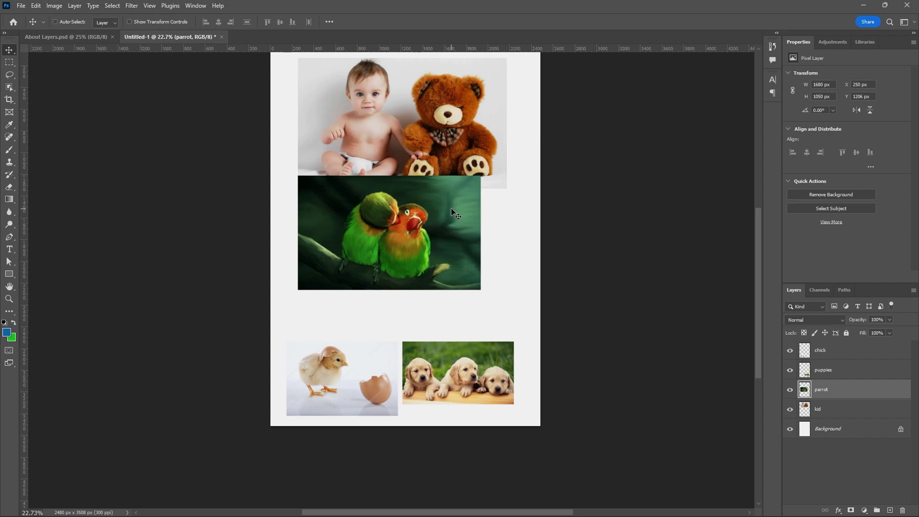
pyautogui.hotkey('ctrl', 't')
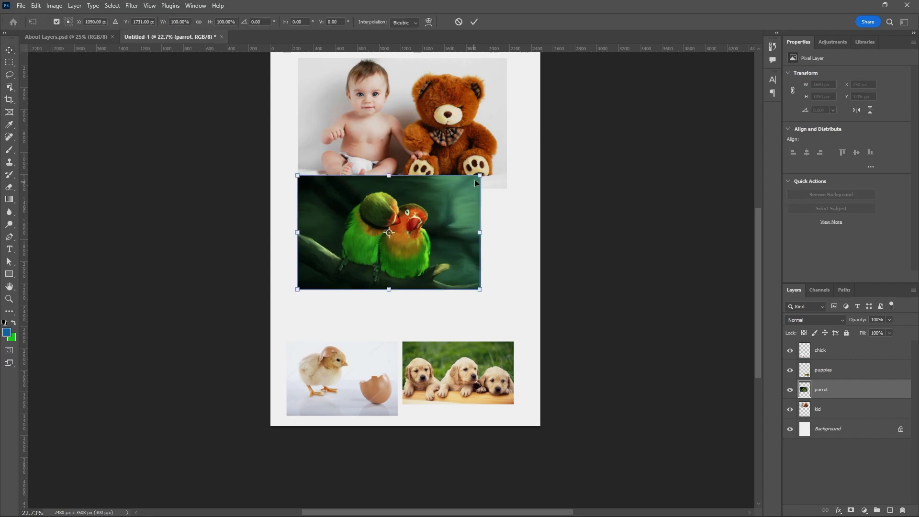
pyautogui.moveTo(479, 176); pyautogui.dragTo(402, 224)
pyautogui.moveTo(386, 259); pyautogui.dragTo(374, 303)
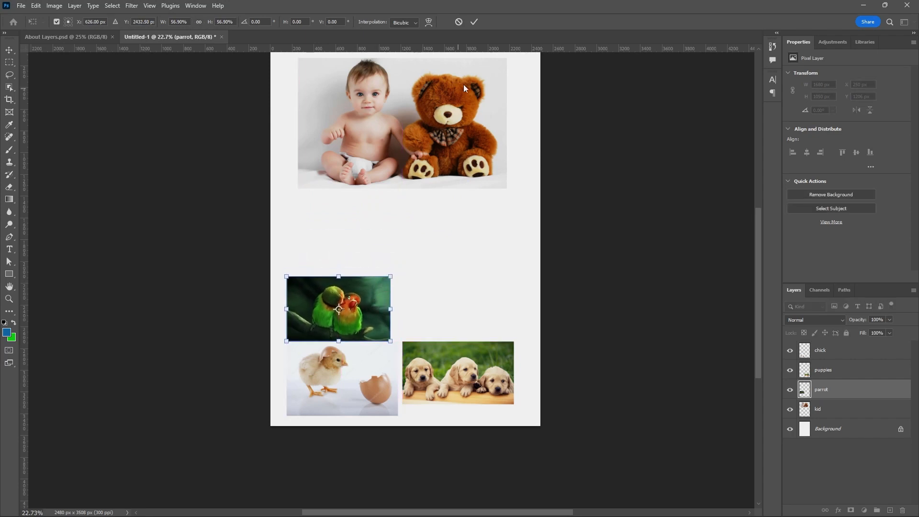
pyautogui.click(470, 24)
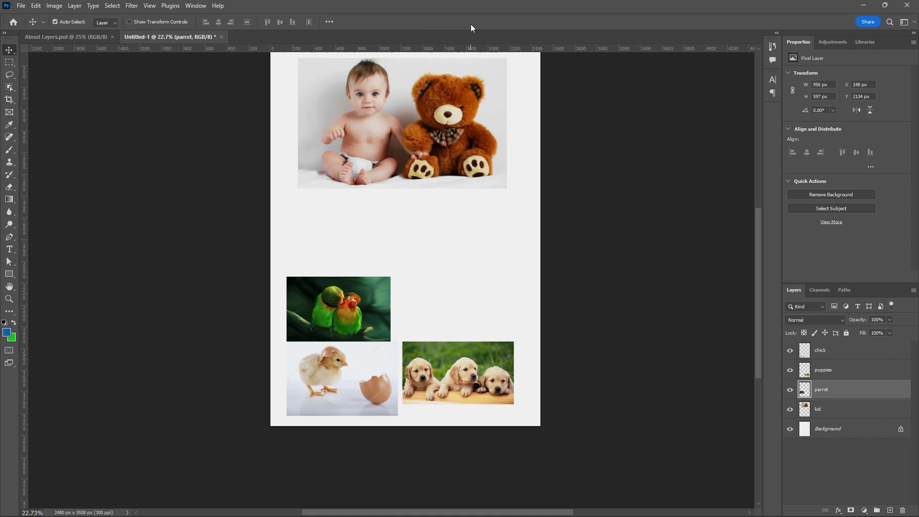
# Select the kid layer from the canvas, scale its picture to about 48% and place it above the parrot picture.
pyautogui.rightClick(457, 103)
pyautogui.click(470, 108)
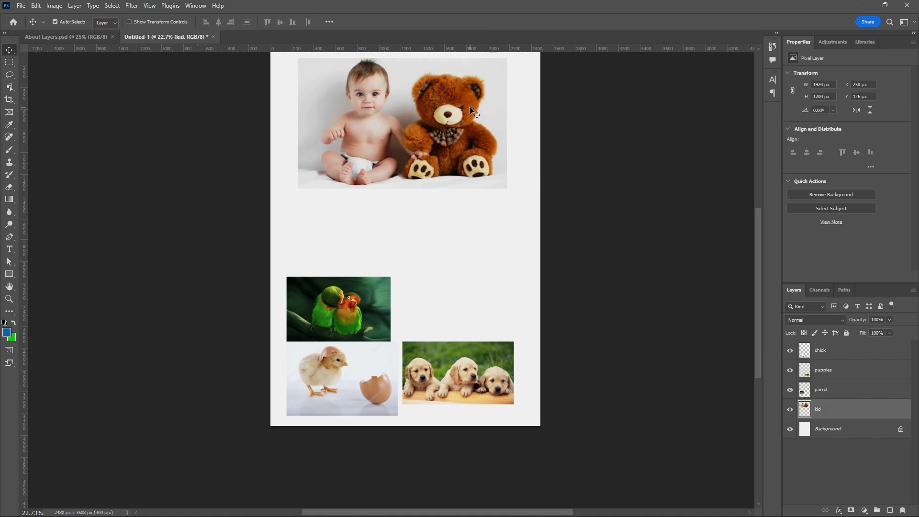
pyautogui.hotkey('ctrl', 't')
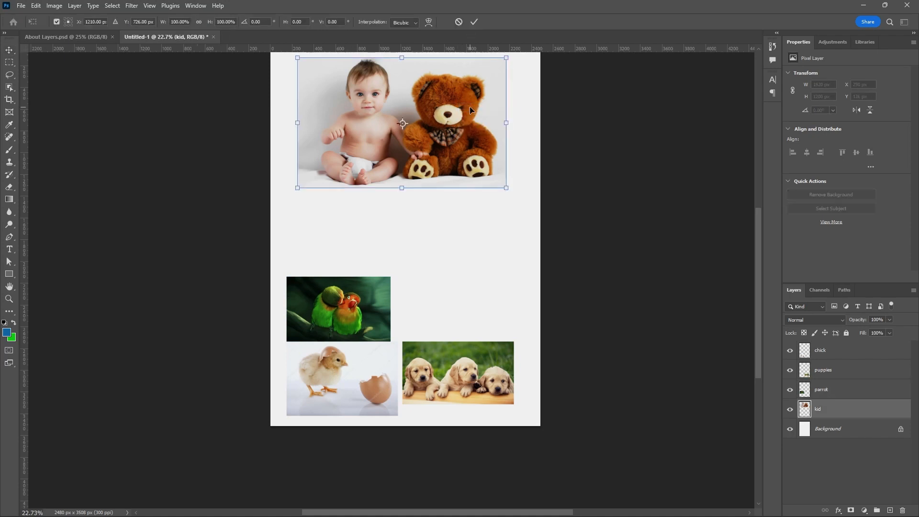
pyautogui.moveTo(506, 188); pyautogui.dragTo(379, 268)
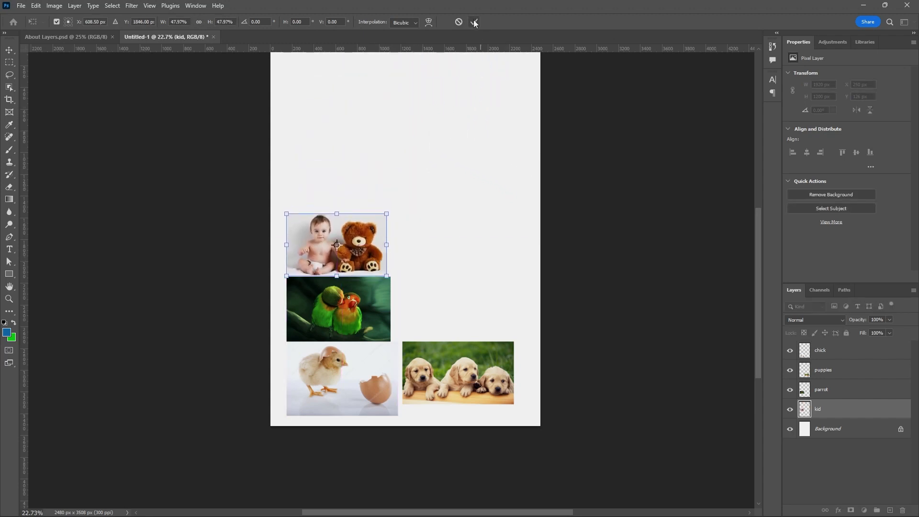
pyautogui.click(475, 22)
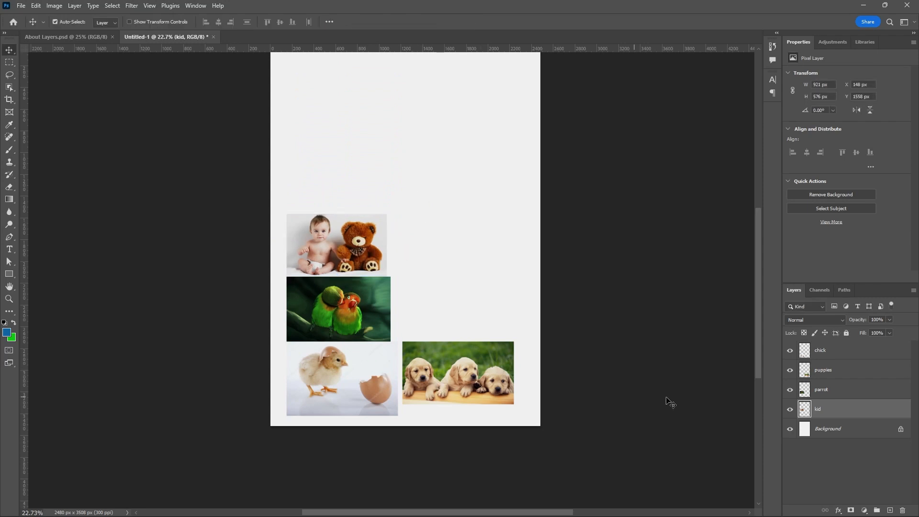
# Select the parrot, puppies and chick layers in turn in the Layers panel.
pyautogui.click(828, 391)
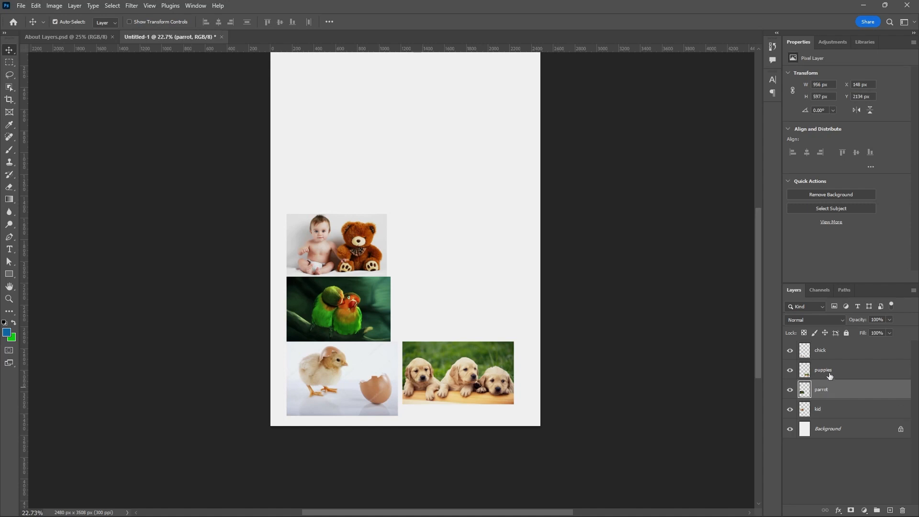
pyautogui.click(830, 376)
pyautogui.click(829, 355)
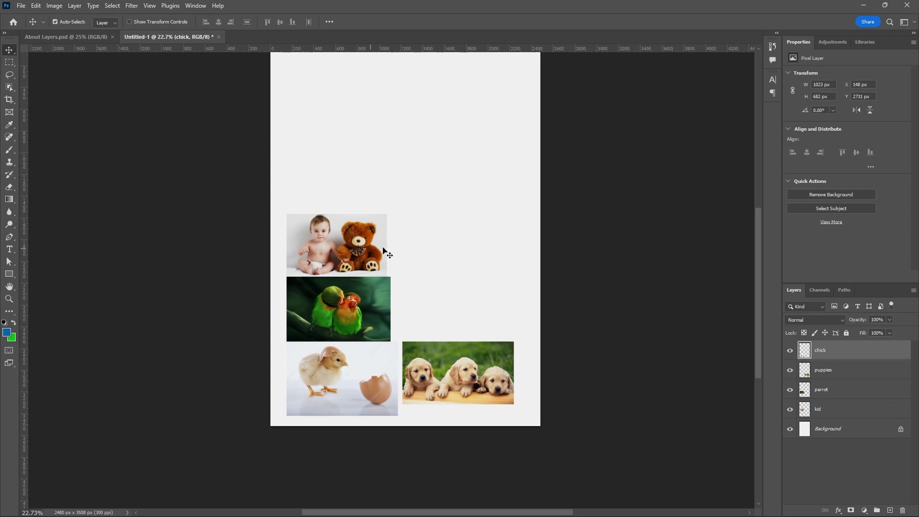
# Choose the Pen tool in Shape mode, setting the fill to none and the stroke colour to red.
pyautogui.click(9, 238)
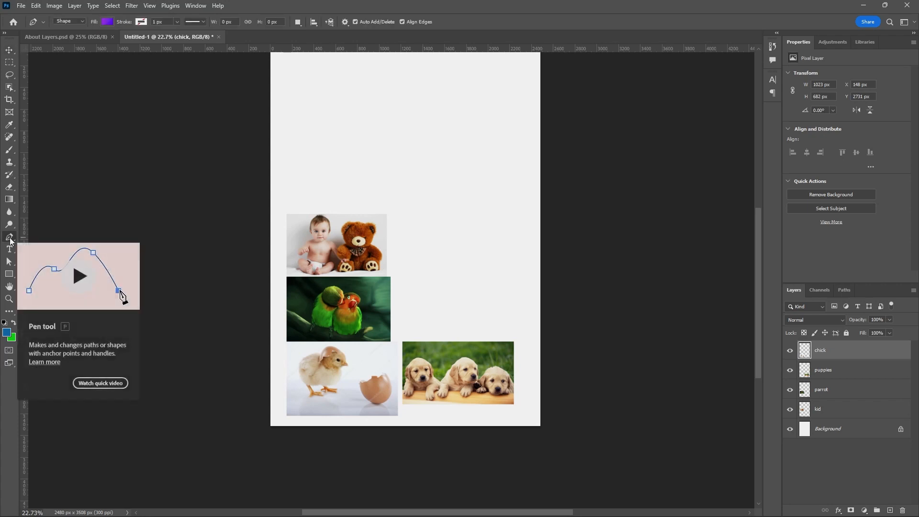
pyautogui.click(108, 22)
pyautogui.click(50, 41)
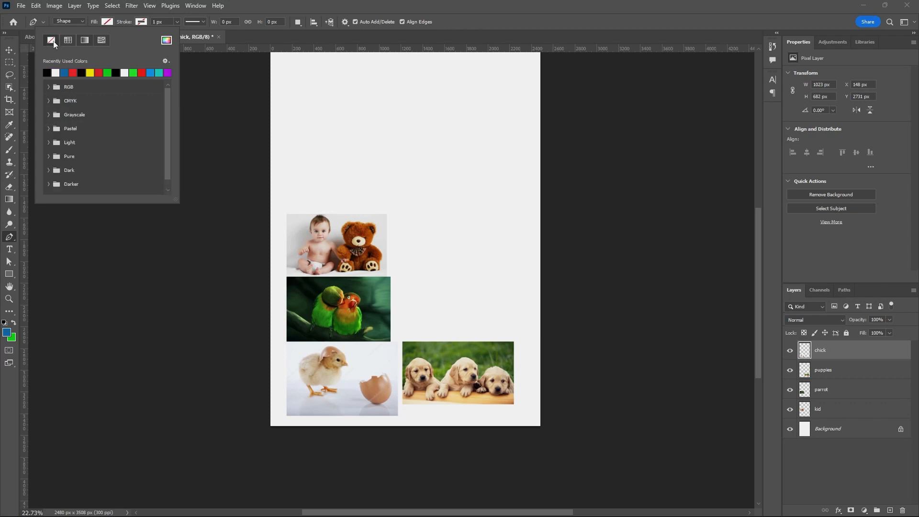
pyautogui.click(140, 22)
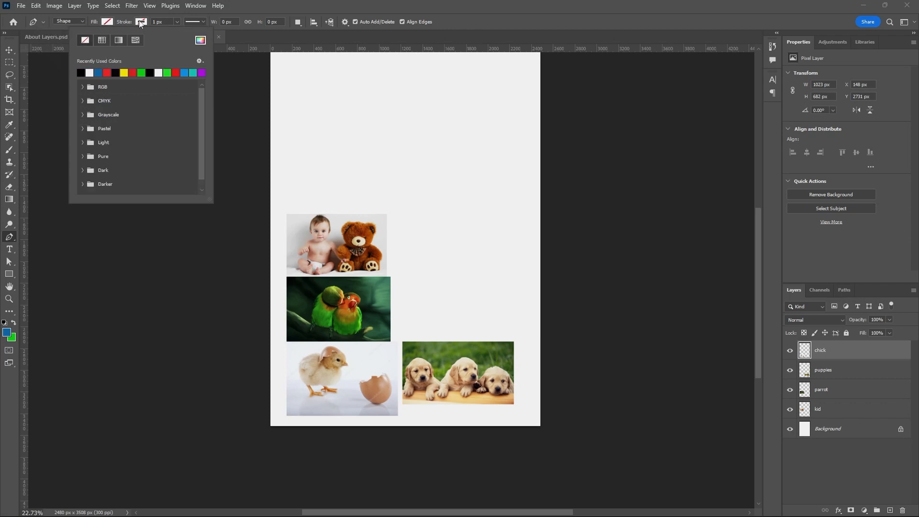
pyautogui.click(134, 72)
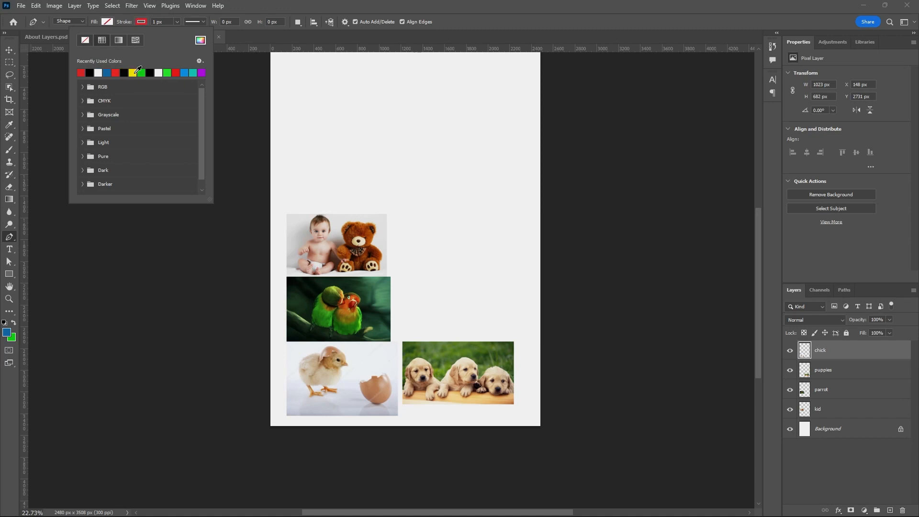
# Draw a closed curved shape about 474 × 812 px above the puppies picture with the Pen tool.
pyautogui.click(431, 240)
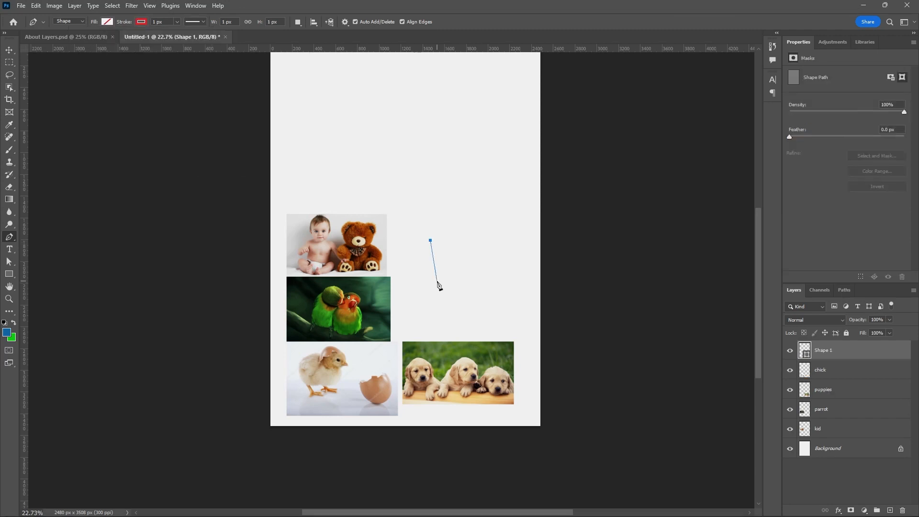
pyautogui.moveTo(428, 302); pyautogui.dragTo(418, 310)
pyautogui.moveTo(473, 316); pyautogui.dragTo(393, 249)
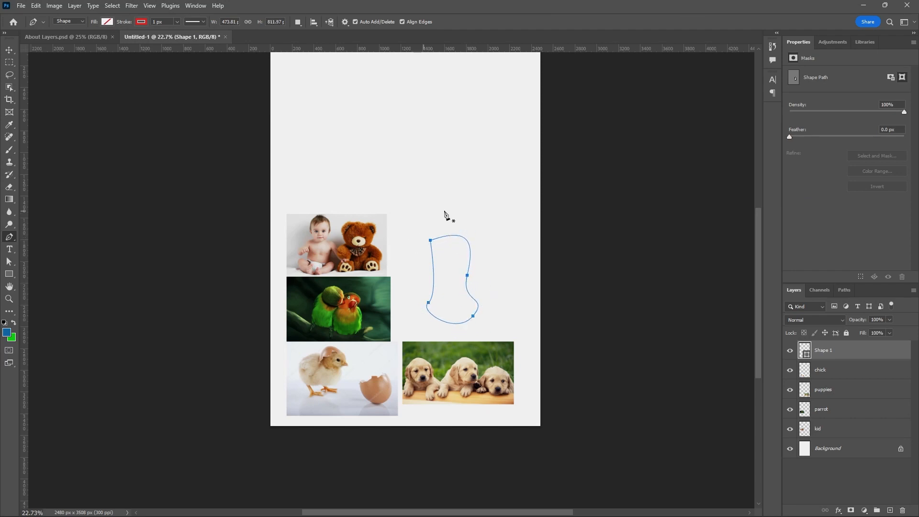
# Fill the shape with yellow and move it to the right, just above the puppies picture.
pyautogui.click(106, 22)
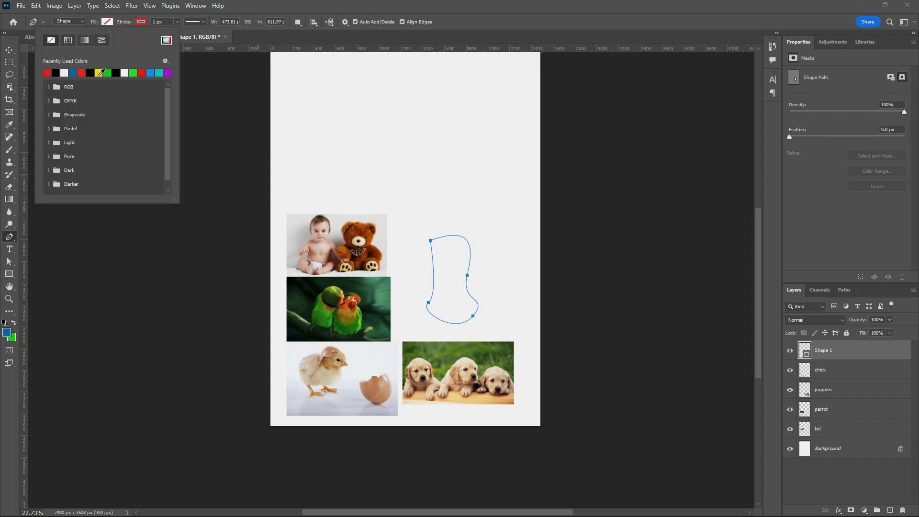
pyautogui.click(98, 72)
pyautogui.click(9, 50)
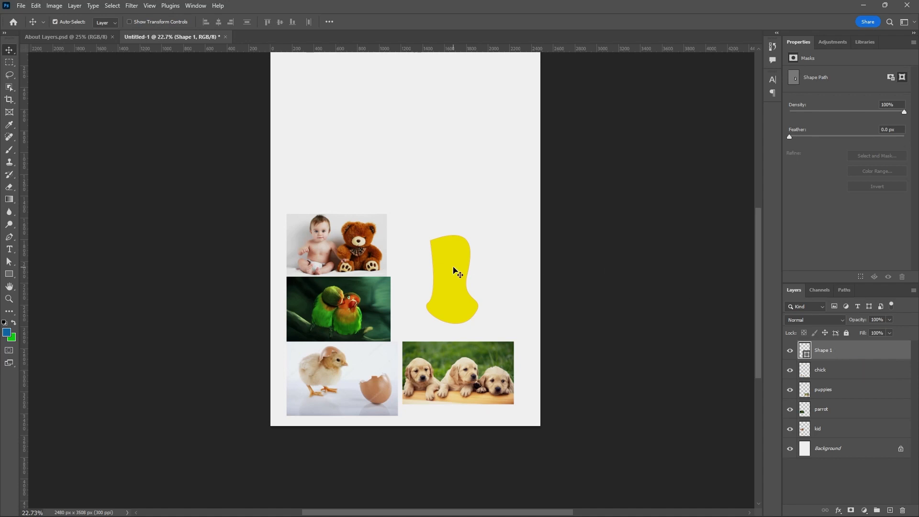
pyautogui.moveTo(445, 266); pyautogui.dragTo(479, 276)
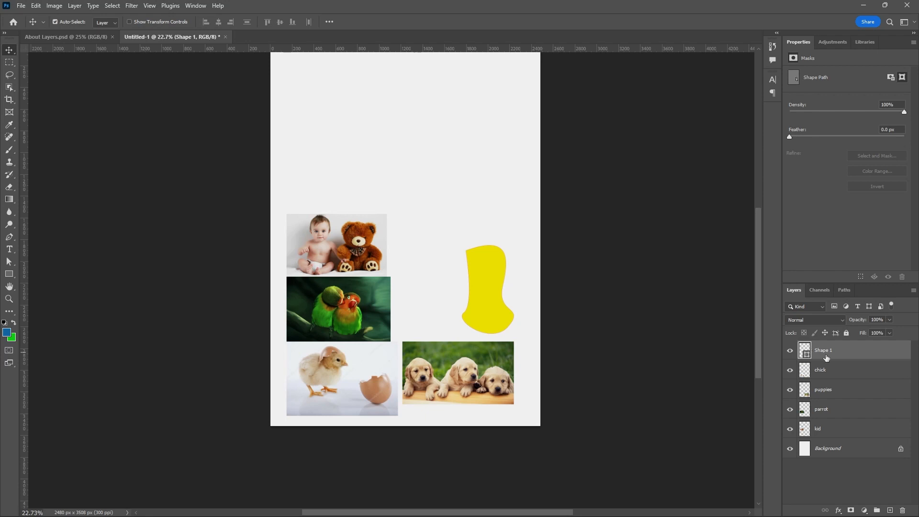
# Rename the shape layer as yellow shape.
pyautogui.doubleClick(823, 350)
pyautogui.write('v')
pyautogui.click(854, 350)
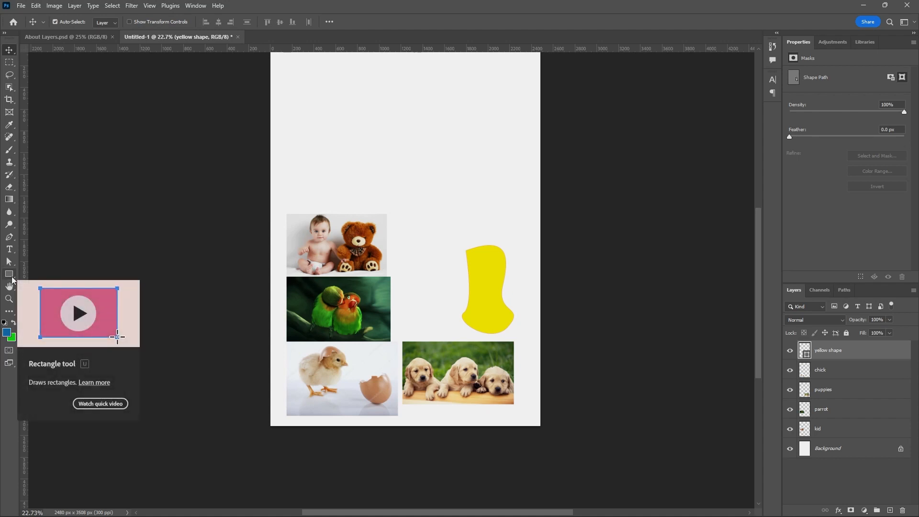
# Draw a rectangle about 744 × 545 px above the kid picture with the Rectangle tool.
pyautogui.click(11, 277)
pyautogui.moveTo(296, 143); pyautogui.dragTo(376, 201)
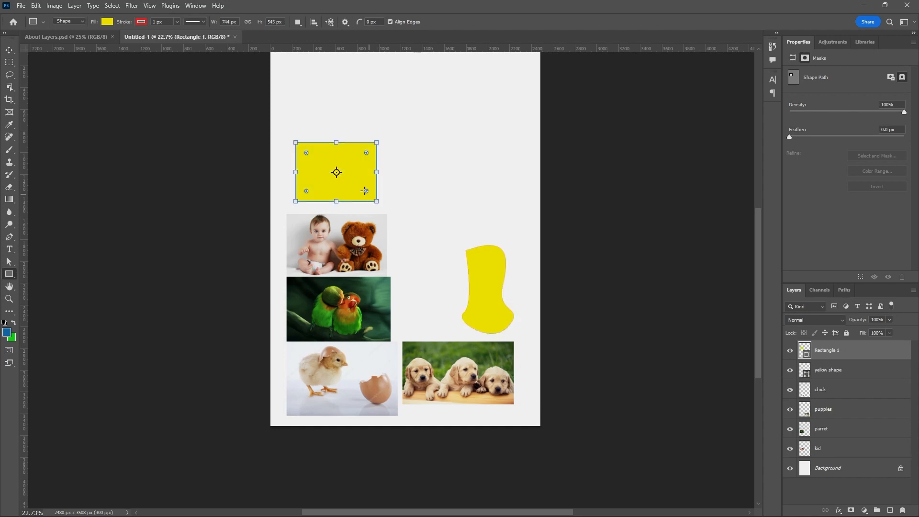
# Set the rectangle's fill to red and its stroke to black, then return to the Move tool.
pyautogui.click(107, 22)
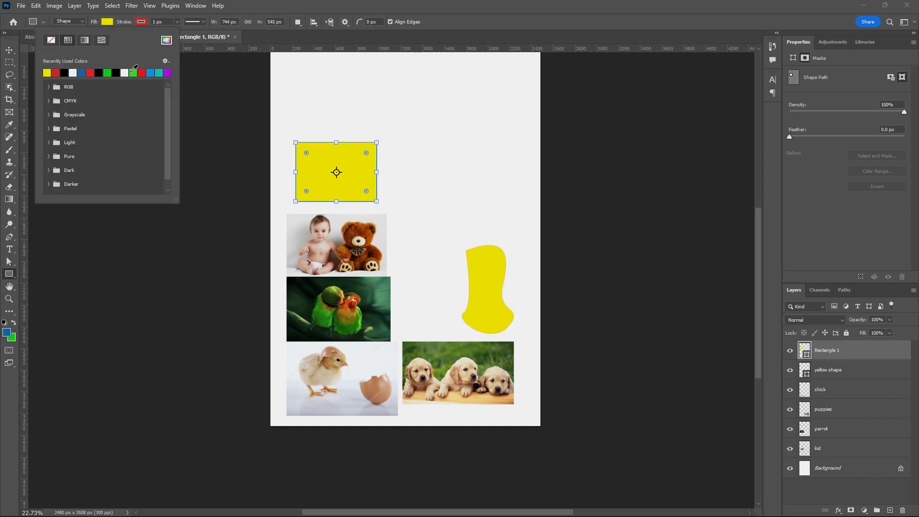
pyautogui.click(92, 72)
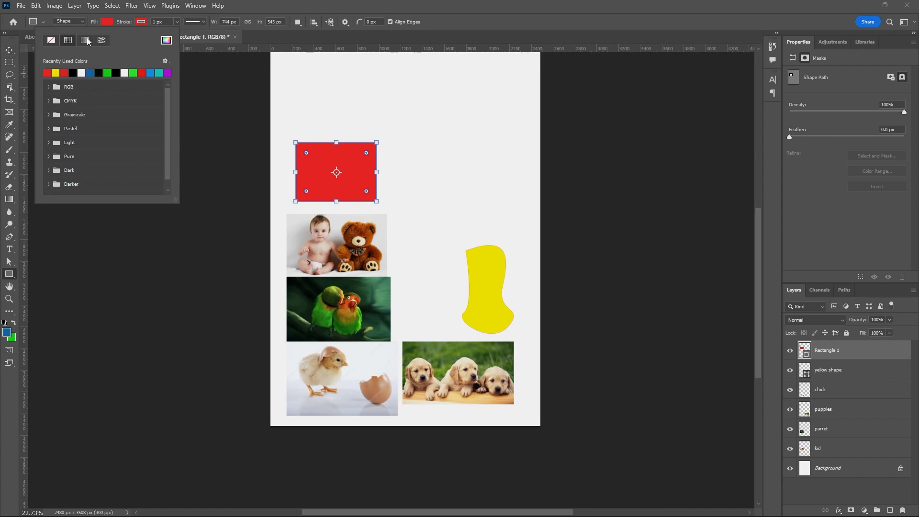
pyautogui.click(141, 22)
pyautogui.click(133, 72)
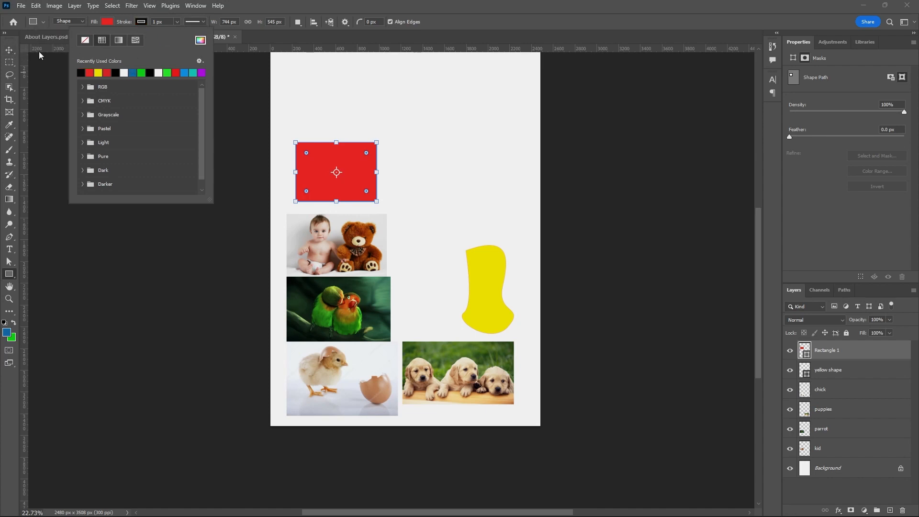
pyautogui.click(9, 50)
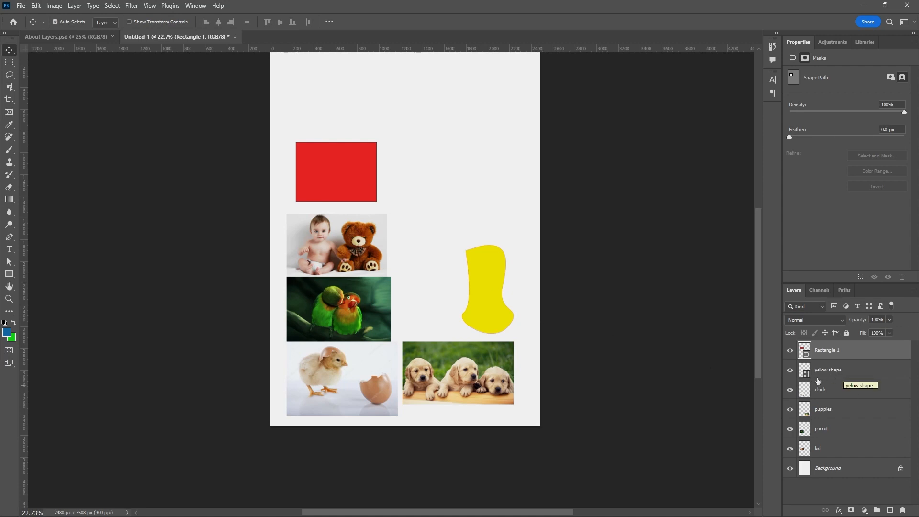
# Rename the rectangle layer as red Rectangle 1.
pyautogui.doubleClick(830, 350)
pyautogui.click(817, 351)
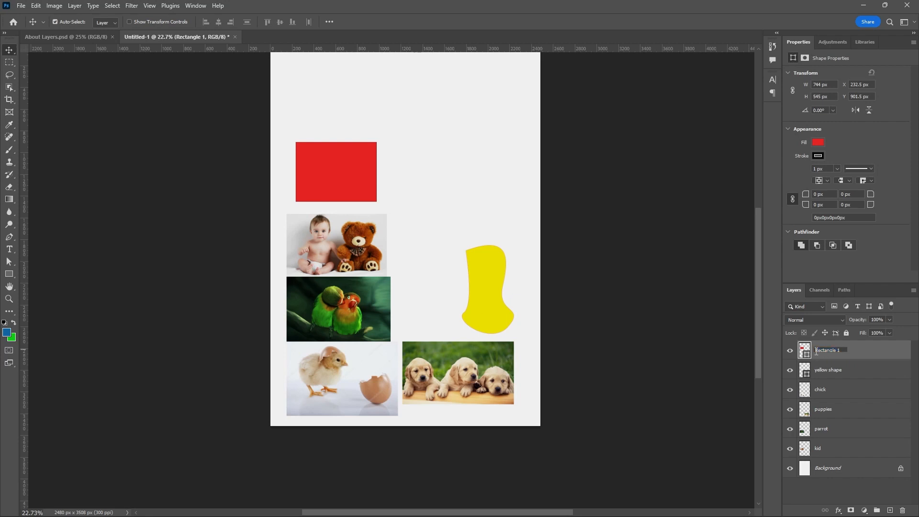
pyautogui.write('red')
pyautogui.click(861, 354)
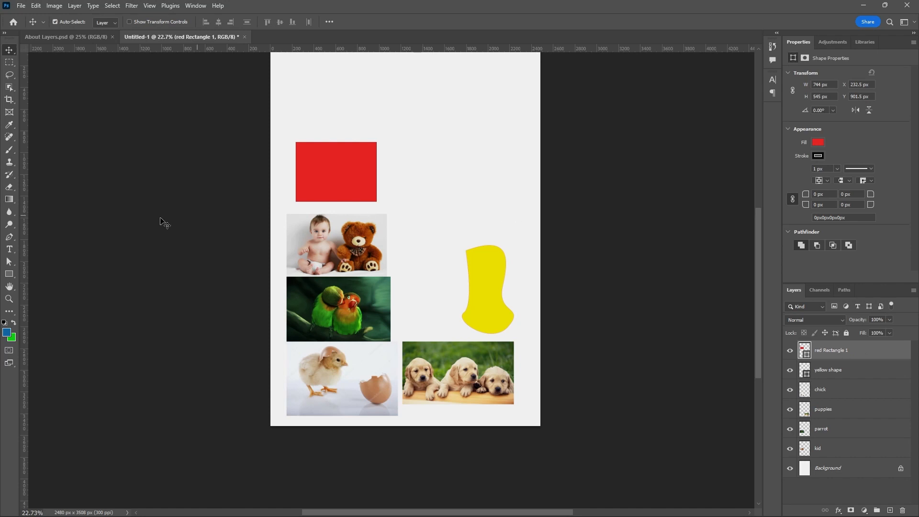
# Add a text layer reading layers to the right of the red rectangle with the Type tool.
pyautogui.click(9, 250)
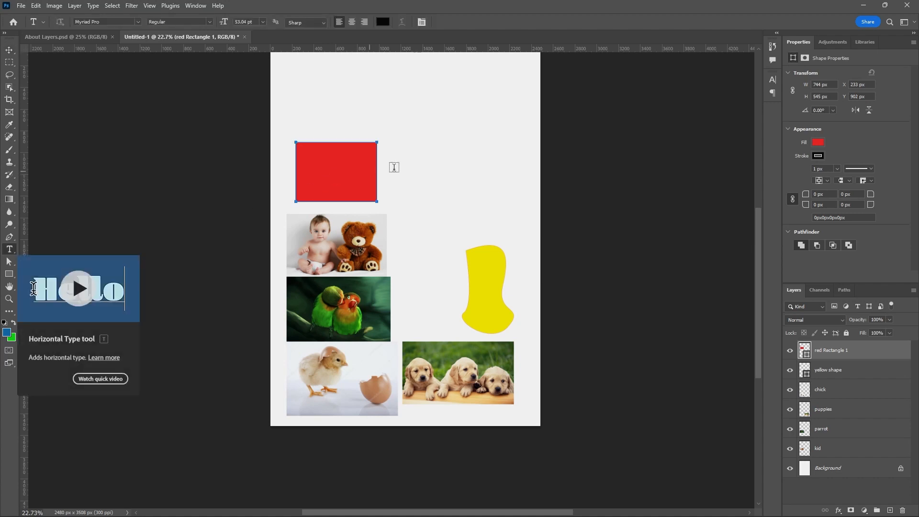
pyautogui.click(420, 157)
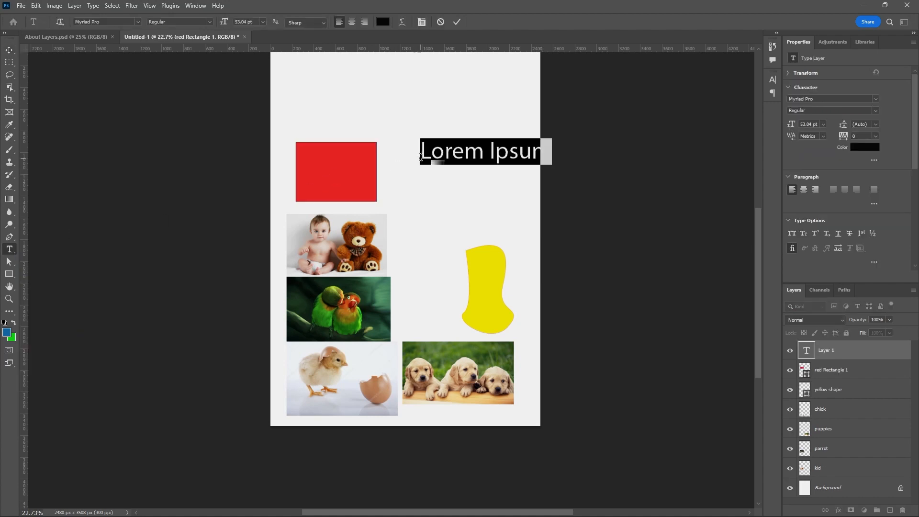
pyautogui.write('la')
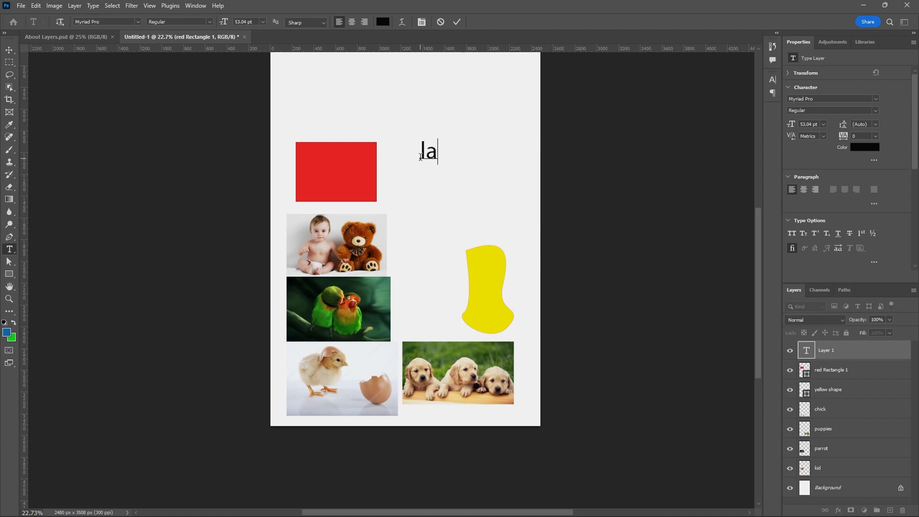
pyautogui.write('yers')
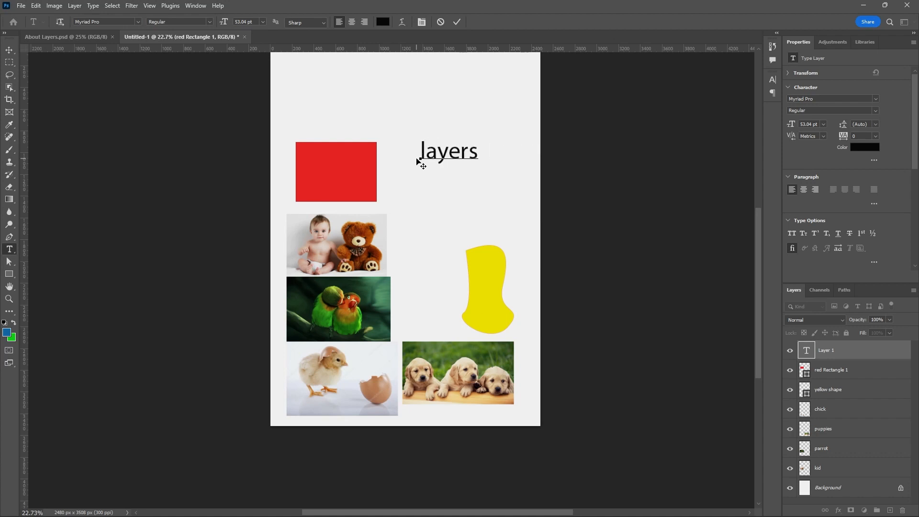
pyautogui.click(454, 23)
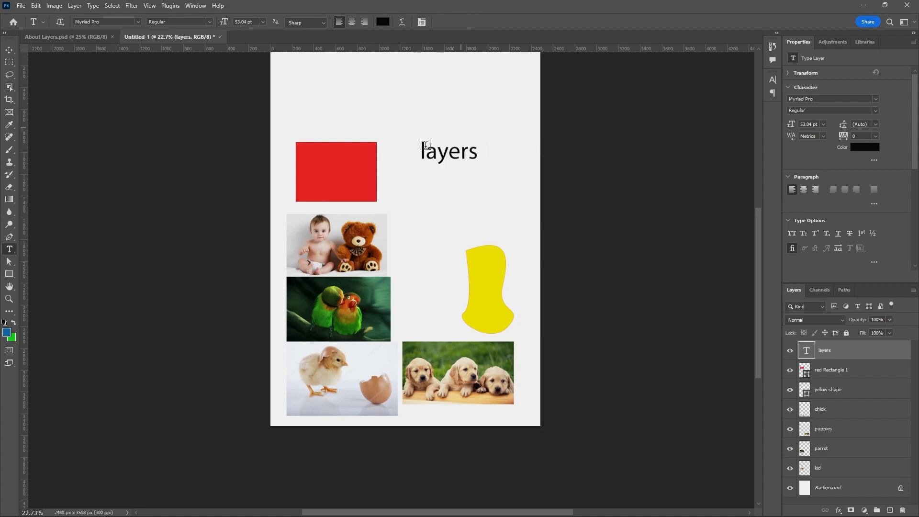
# Select the text and change its colour to blue 279de1.
pyautogui.moveTo(423, 152); pyautogui.dragTo(482, 168)
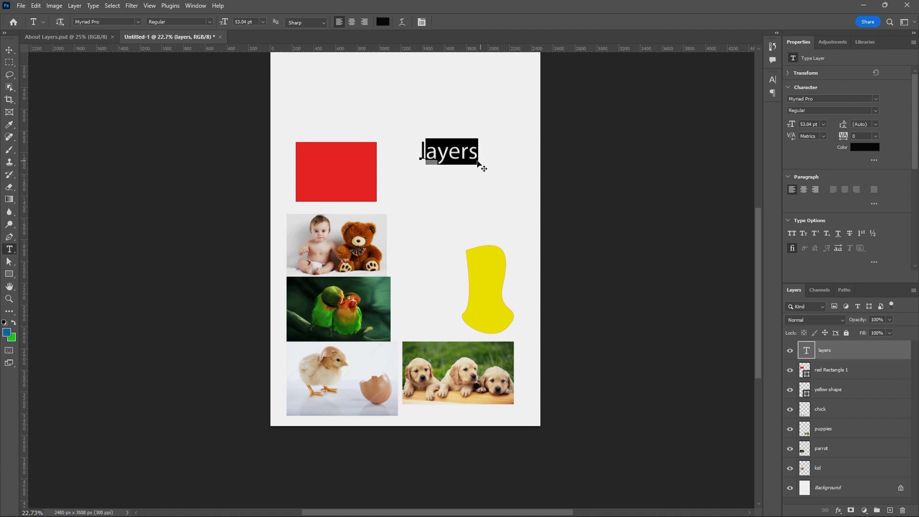
pyautogui.moveTo(421, 153); pyautogui.dragTo(419, 152)
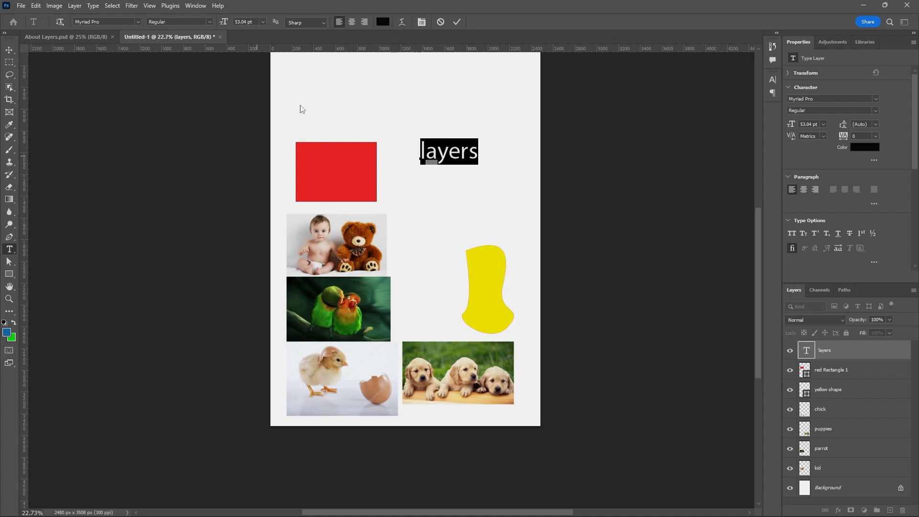
pyautogui.click(382, 23)
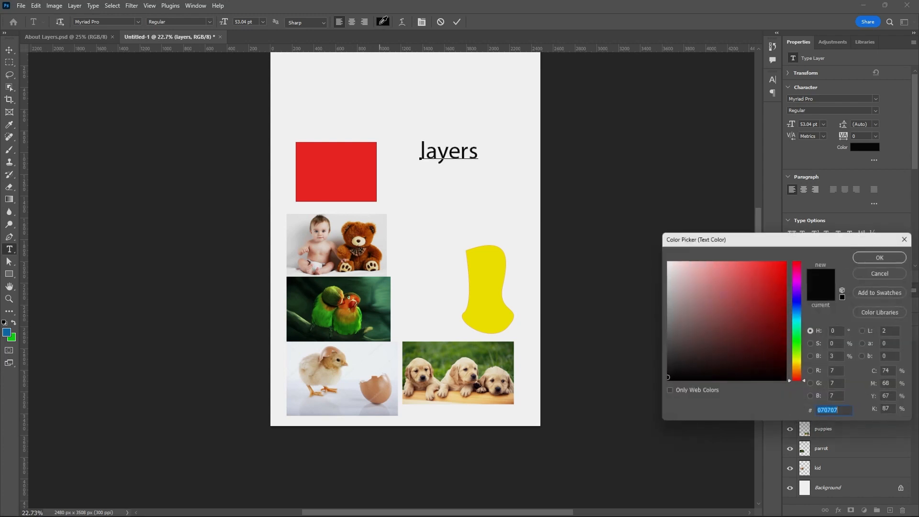
pyautogui.click(797, 314)
pyautogui.click(765, 282)
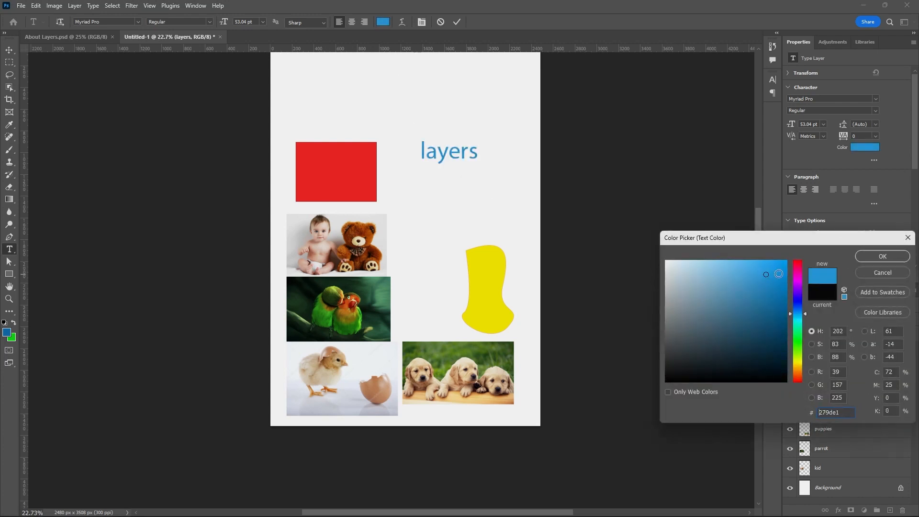
pyautogui.click(882, 256)
pyautogui.click(456, 23)
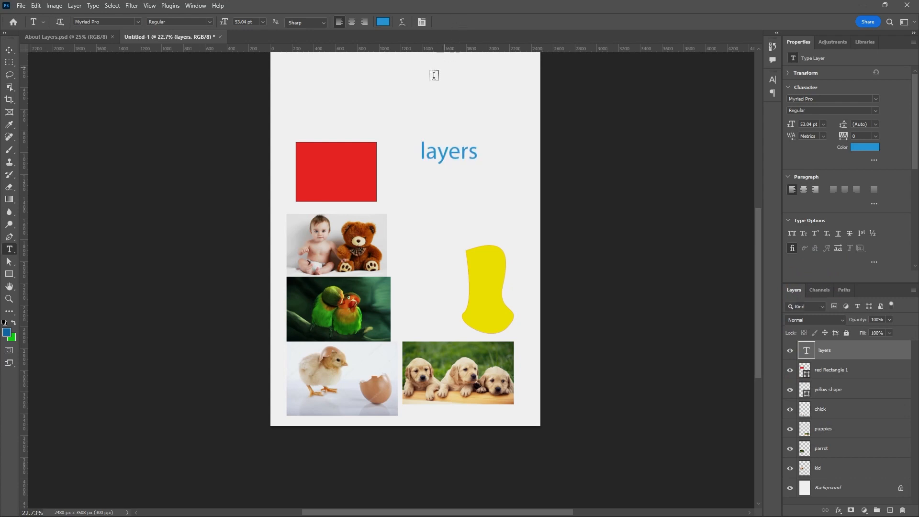
# Move the layers text down, just above the yellow shape.
pyautogui.press('v')
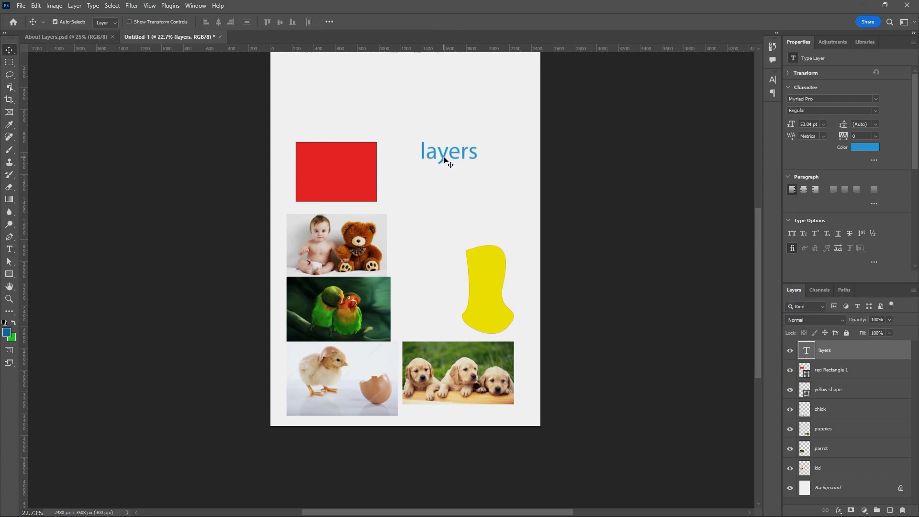
pyautogui.moveTo(445, 161); pyautogui.dragTo(436, 227)
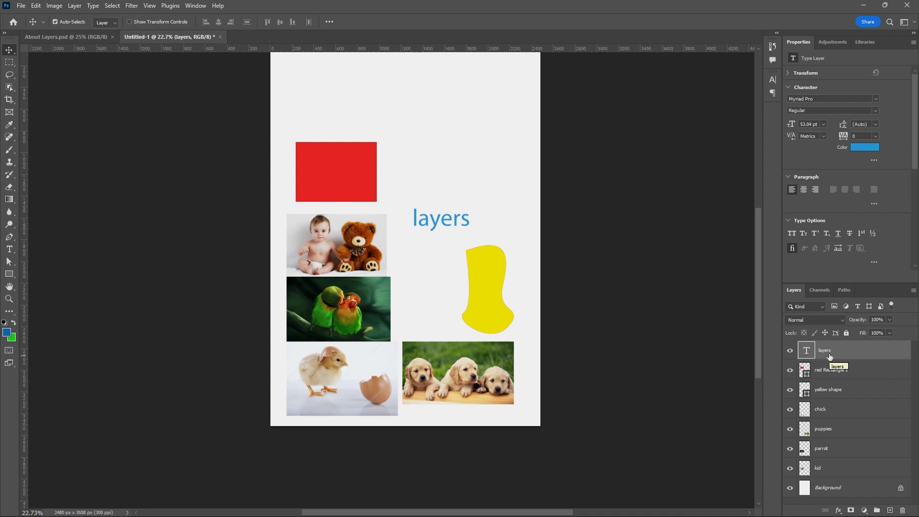
# Replace the text with design.
pyautogui.doubleClick(441, 223)
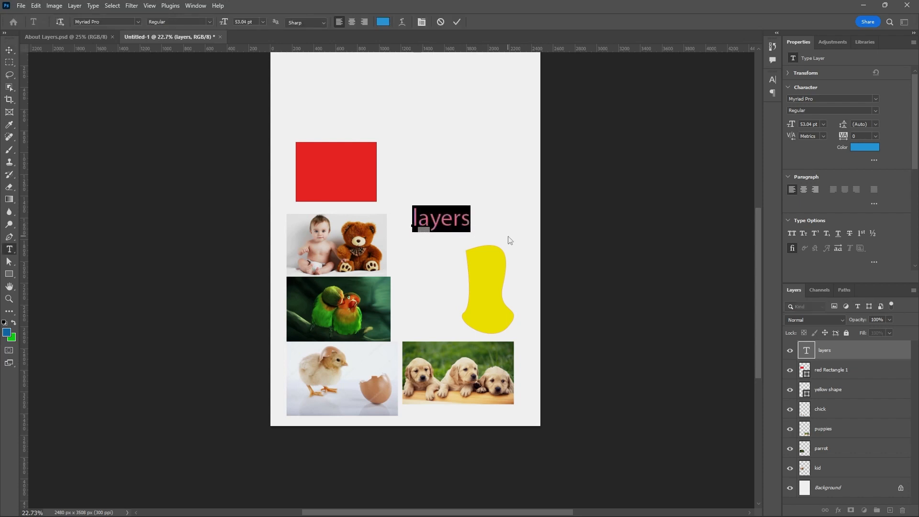
pyautogui.write('des')
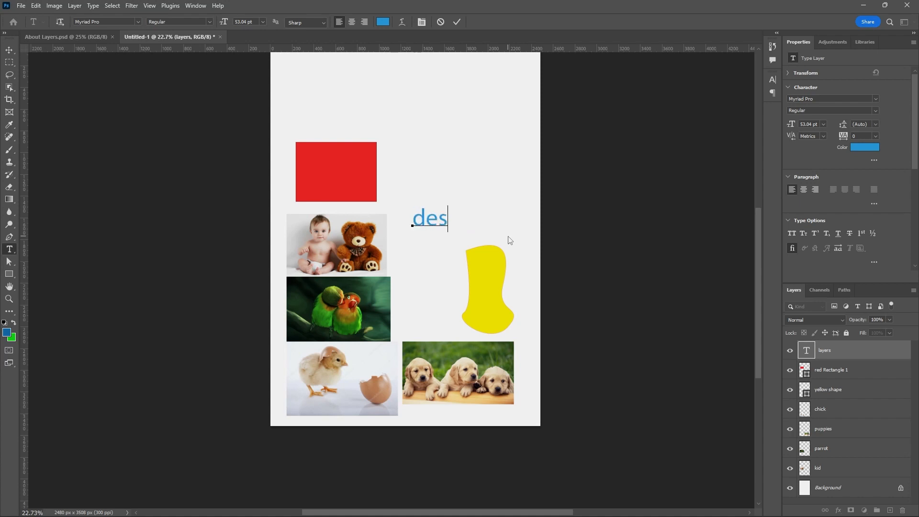
pyautogui.write('ign')
pyautogui.click(456, 23)
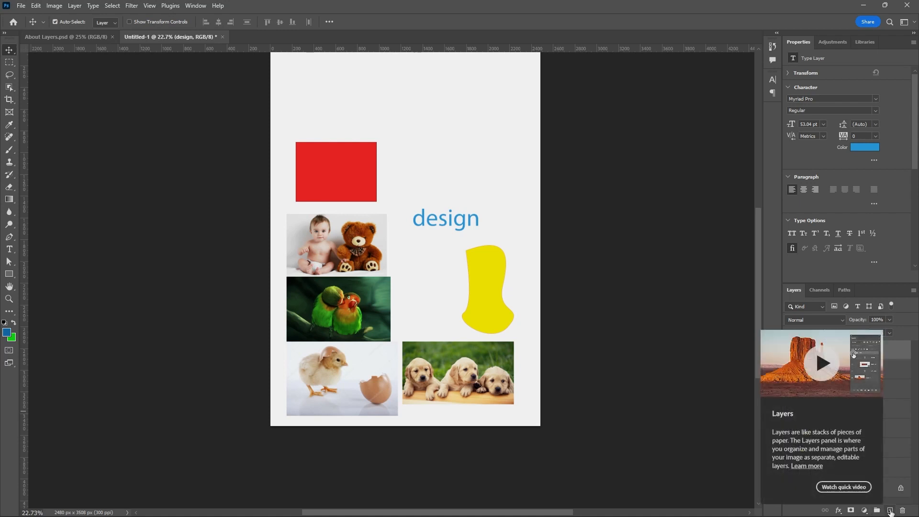
# Create two new empty layers above the text layer.
pyautogui.click(890, 510)
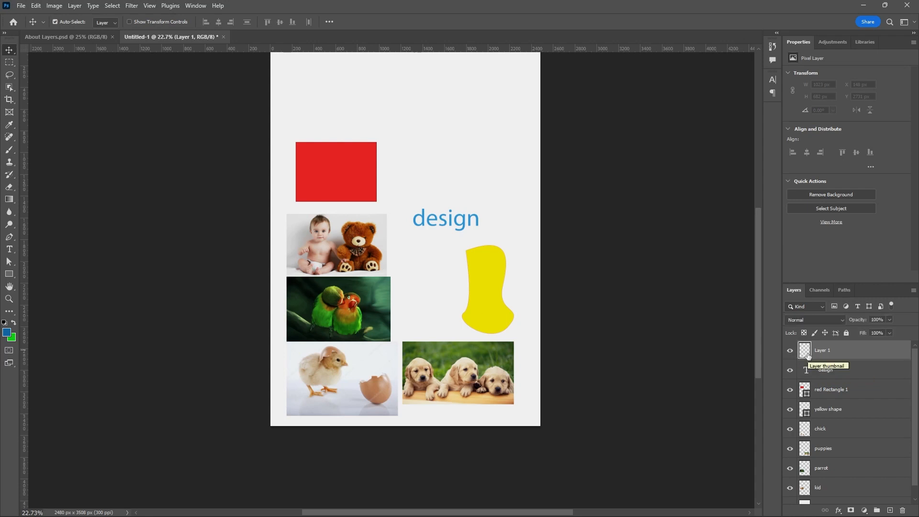
pyautogui.click(890, 510)
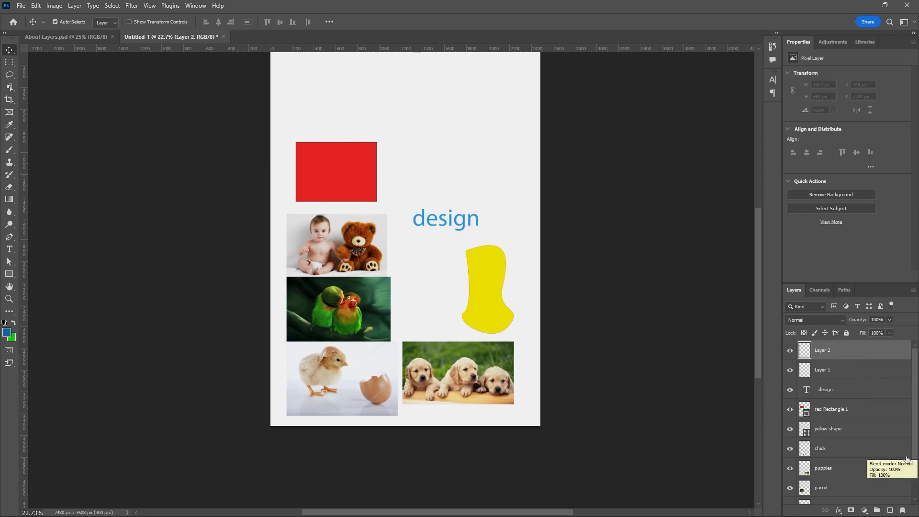
# Delete both new empty layers.
pyautogui.click(903, 511)
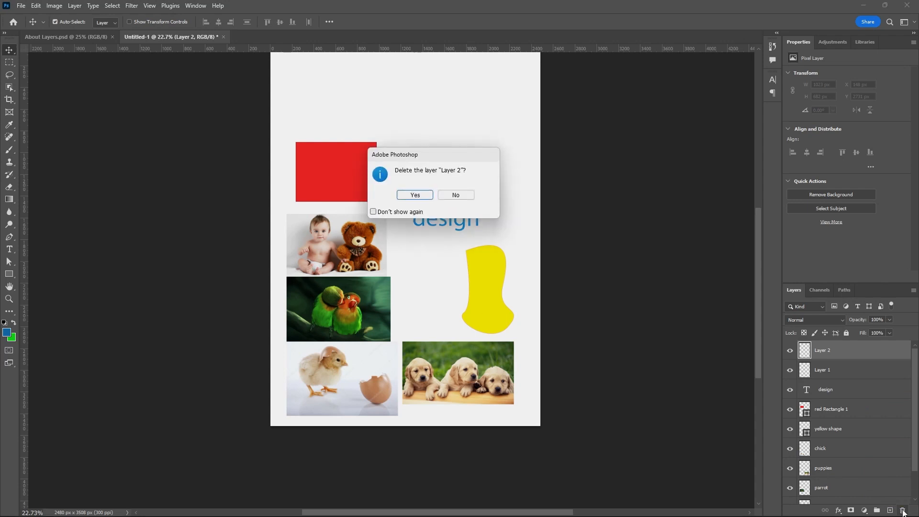
pyautogui.click(422, 195)
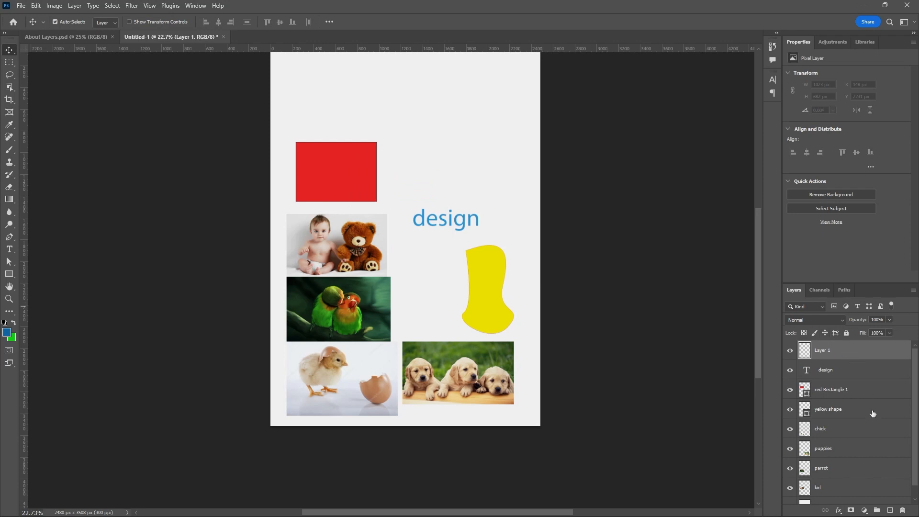
pyautogui.click(903, 510)
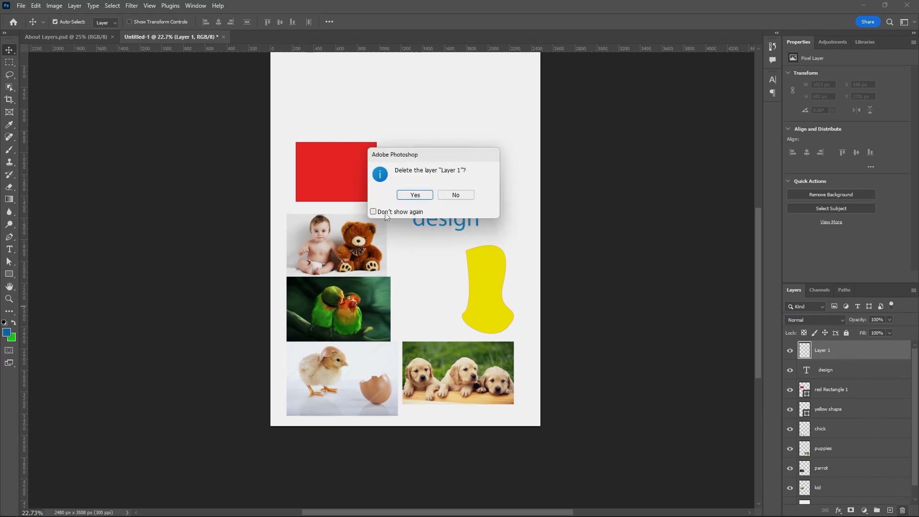
pyautogui.click(423, 196)
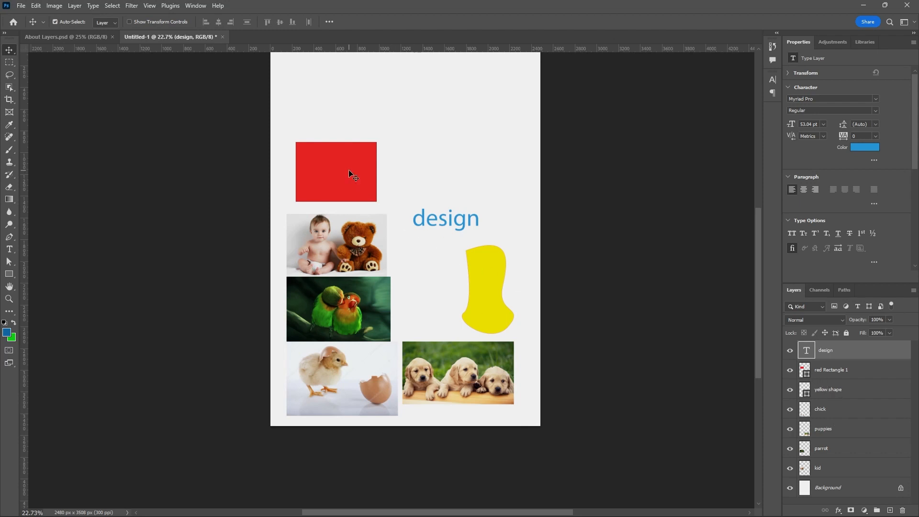
# Move the red rectangle up slightly and the kid picture up and right so they overlap.
pyautogui.moveTo(349, 169); pyautogui.dragTo(354, 150)
pyautogui.moveTo(372, 225); pyautogui.dragTo(406, 170)
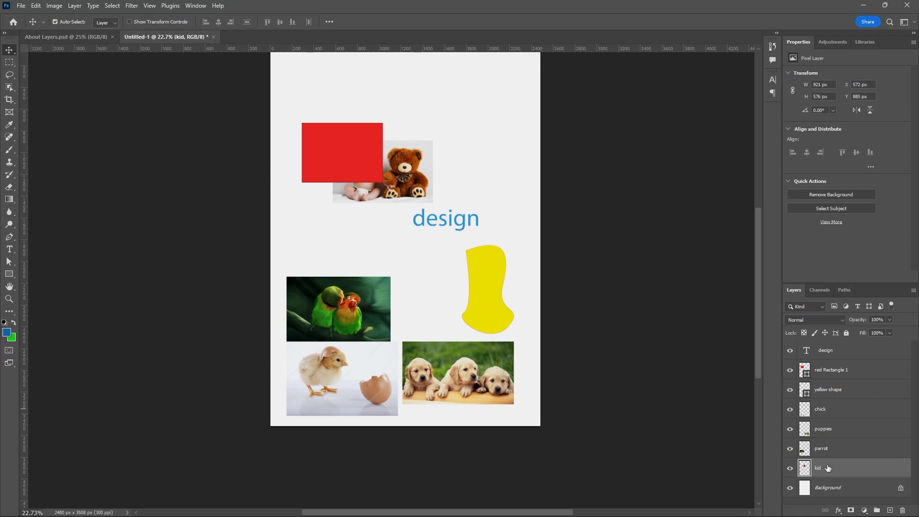
# Move the kid layer above the red Rectangle 1 layer in the layer stack.
pyautogui.click(356, 150)
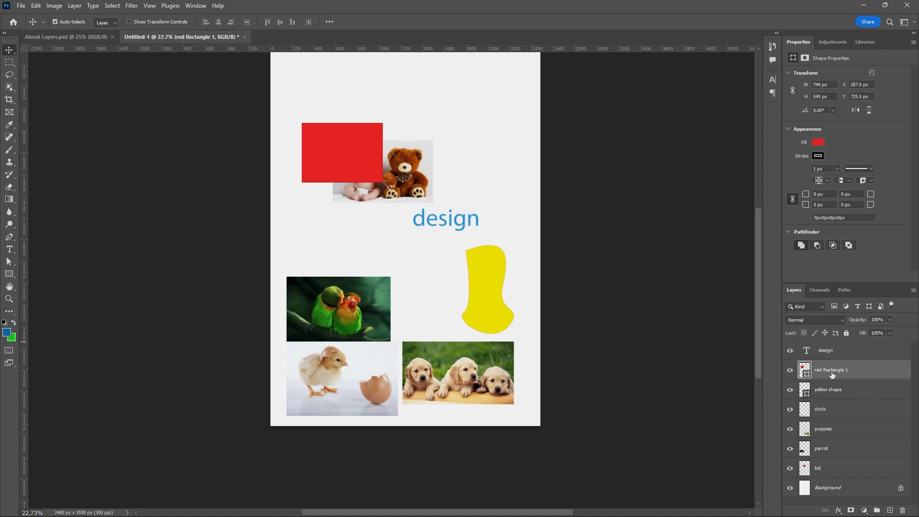
pyautogui.click(827, 470)
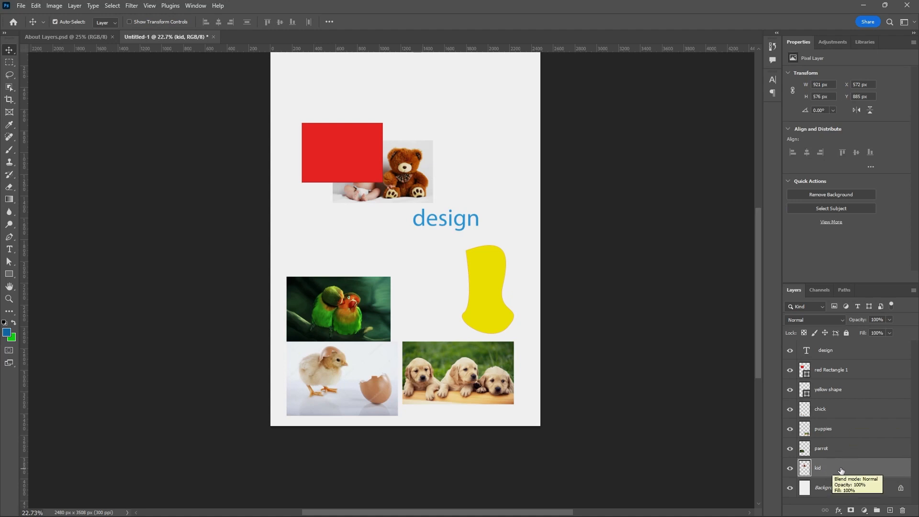
pyautogui.click(843, 451)
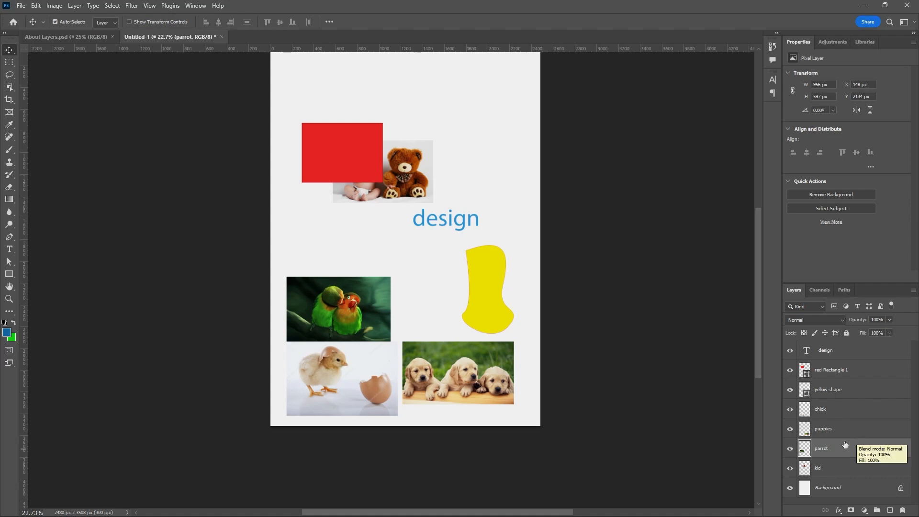
pyautogui.click(833, 468)
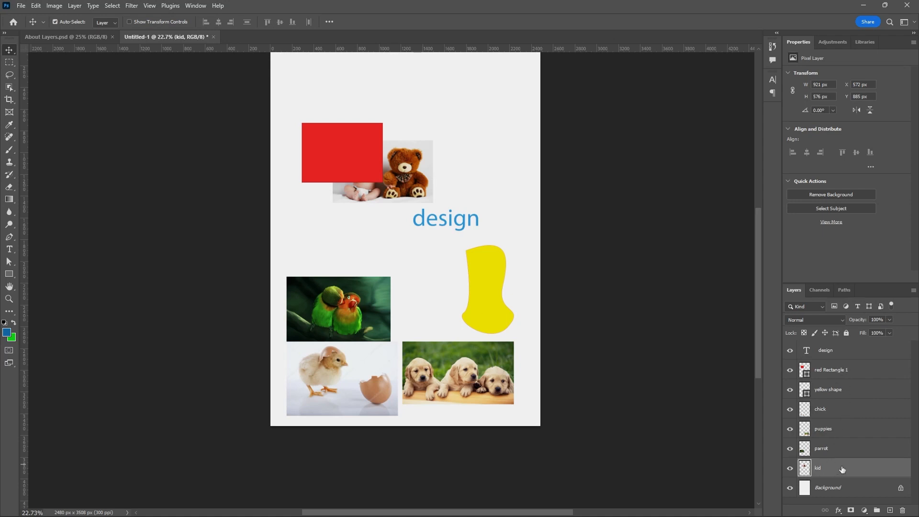
pyautogui.moveTo(850, 469); pyautogui.dragTo(869, 364)
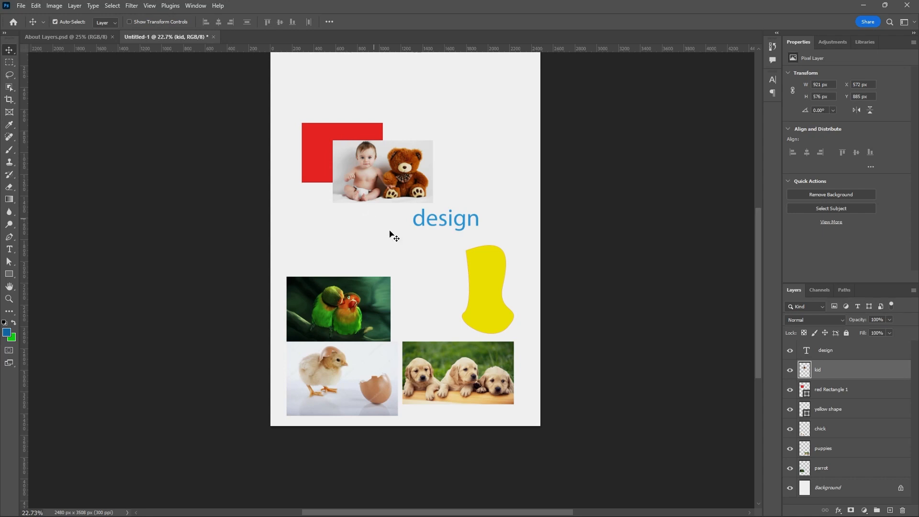
# Move the yellow shape down and left so it overlaps the puppies picture.
pyautogui.moveTo(487, 293); pyautogui.dragTo(449, 341)
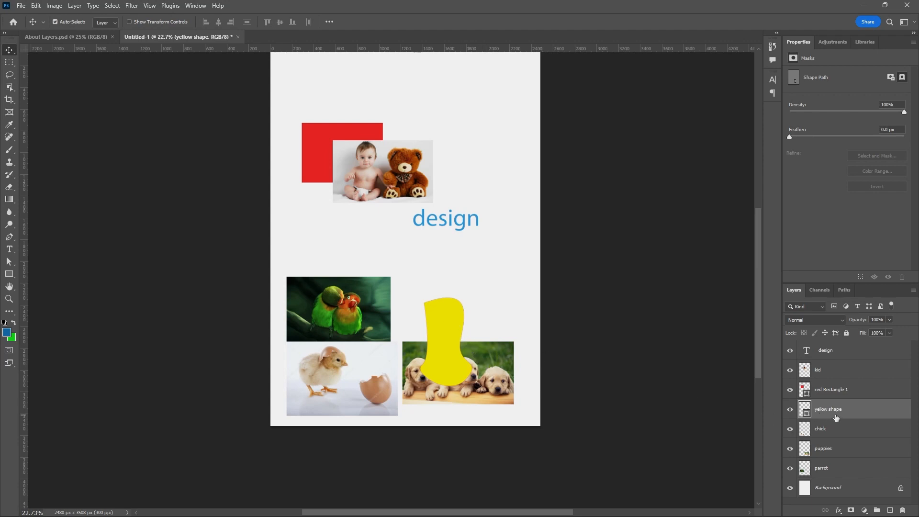
# Move the yellow shape layer below the puppies layer in the layer stack.
pyautogui.click(826, 448)
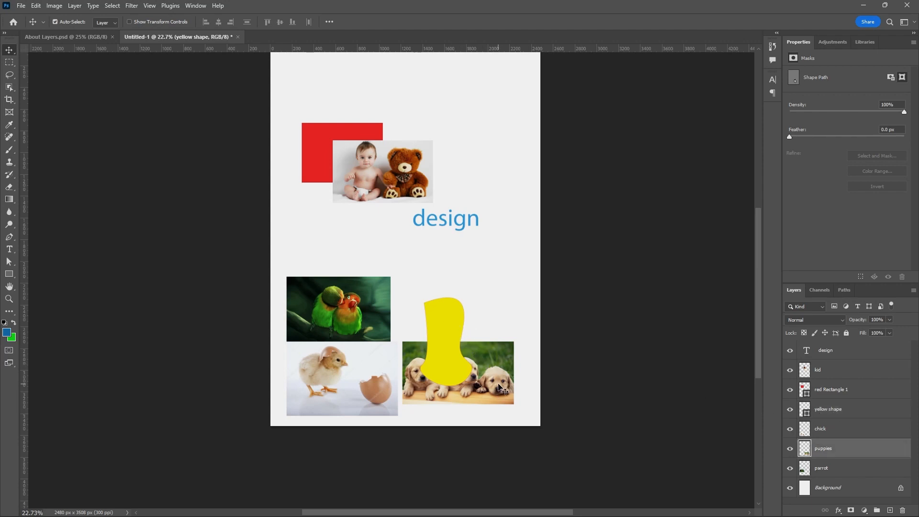
pyautogui.click(459, 333)
pyautogui.moveTo(822, 412); pyautogui.dragTo(850, 461)
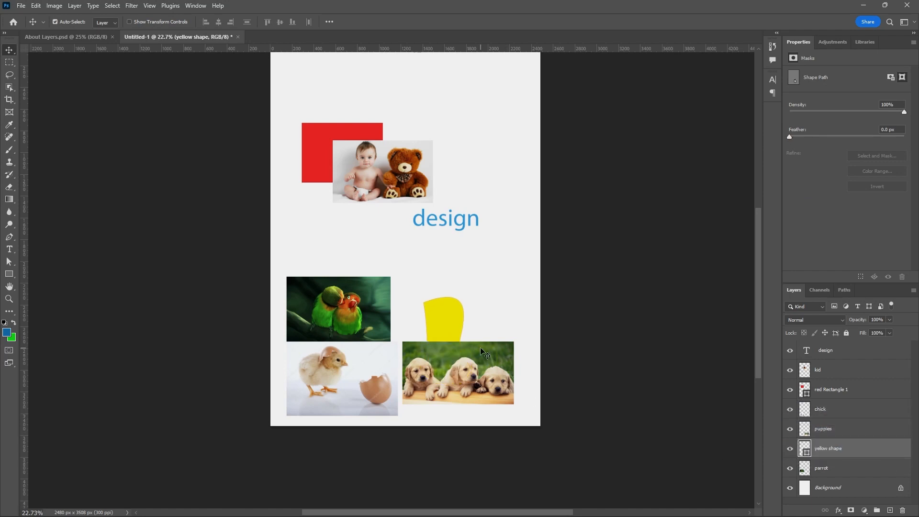
# Move the chick picture up over the parrot picture and place the parrot layer above the chick layer.
pyautogui.moveTo(364, 373); pyautogui.dragTo(394, 301)
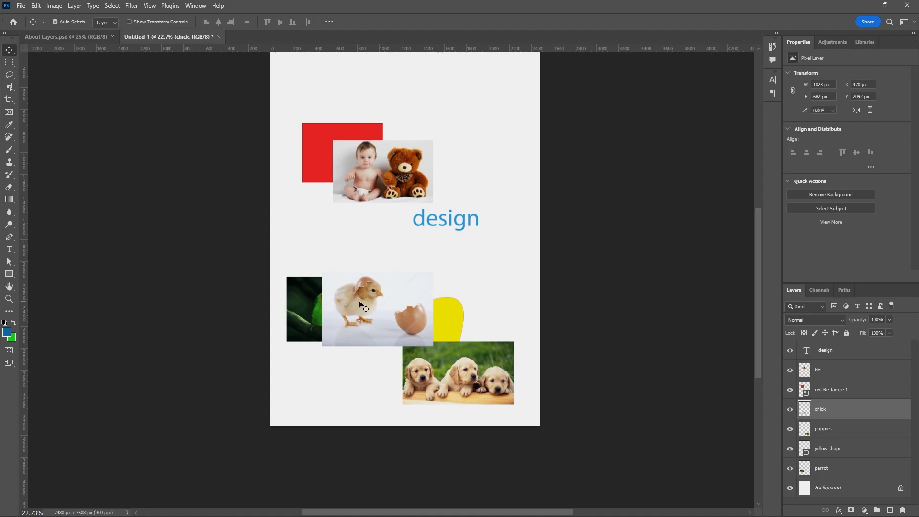
pyautogui.click(317, 305)
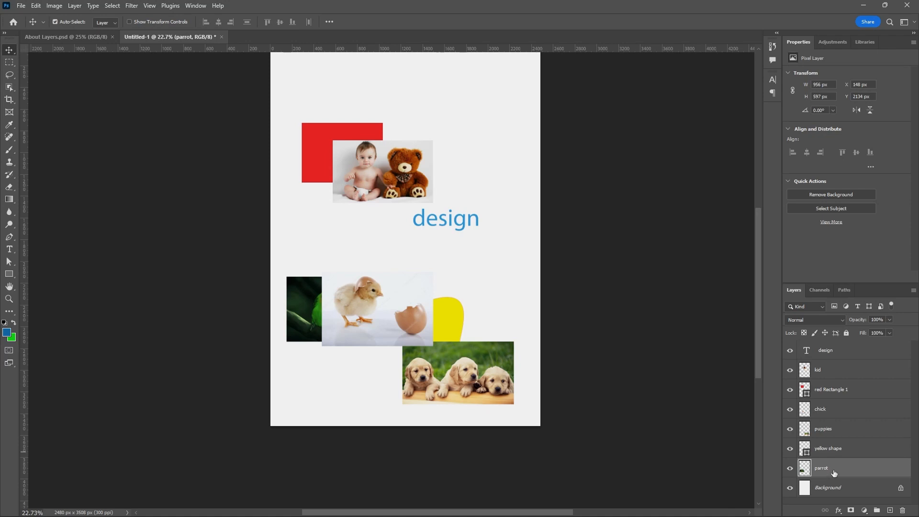
pyautogui.moveTo(833, 473); pyautogui.dragTo(845, 405)
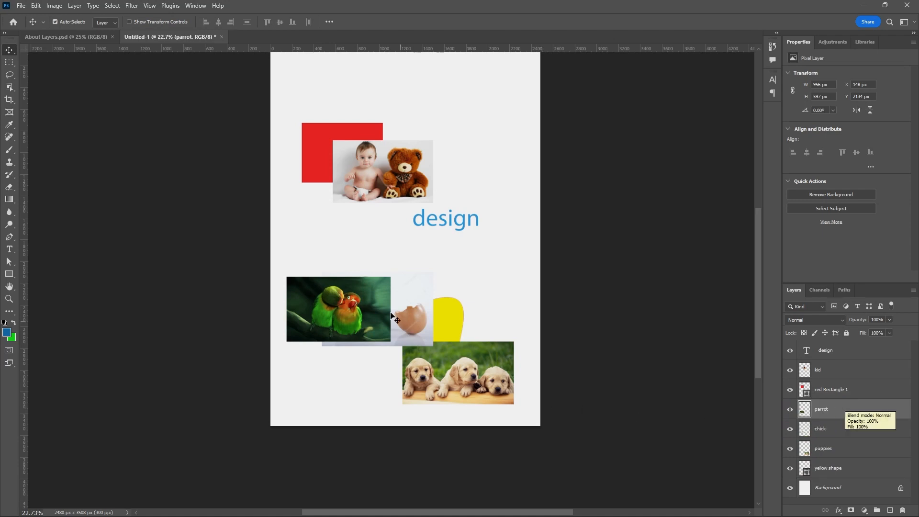
# Separate the parrot, chick and puppies pictures by moving the parrot up, the chick down-left and the puppies down.
pyautogui.moveTo(362, 285); pyautogui.dragTo(364, 252)
pyautogui.moveTo(372, 324); pyautogui.dragTo(332, 399)
pyautogui.moveTo(440, 392)
pyautogui.mouseDown()
pyautogui.moveTo(452, 399)
pyautogui.moveTo(443, 410)
pyautogui.mouseUp()
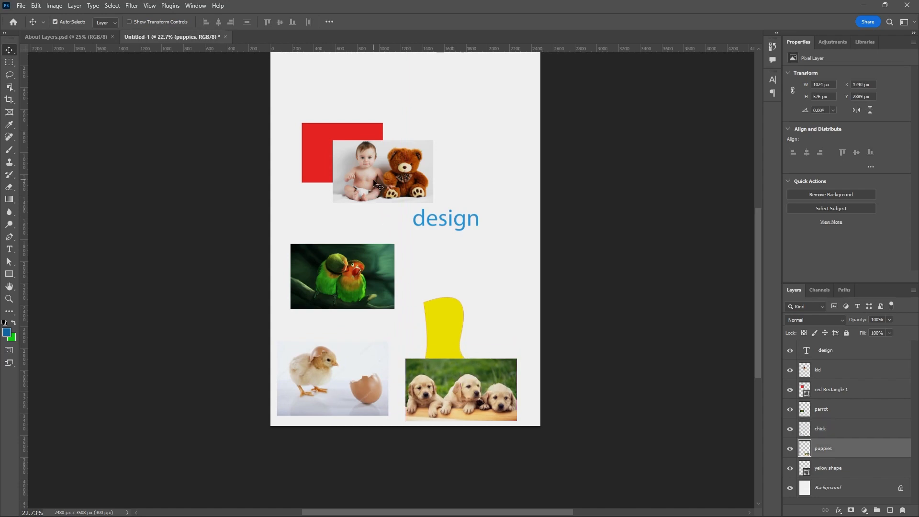
# Spread out the kid picture, red rectangle, yellow shape and design text so they no longer overlap.
pyautogui.moveTo(374, 183); pyautogui.dragTo(333, 224)
pyautogui.moveTo(349, 164); pyautogui.dragTo(341, 135)
pyautogui.moveTo(437, 324); pyautogui.dragTo(423, 298)
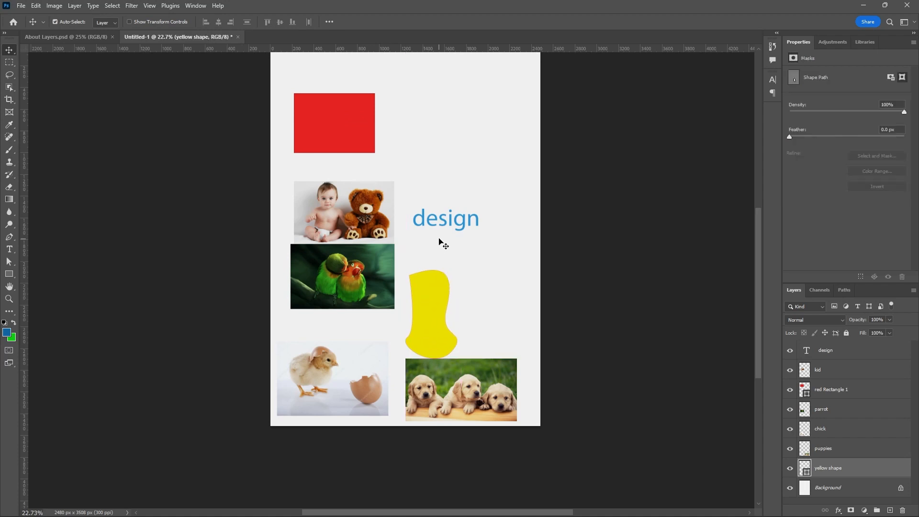
pyautogui.moveTo(444, 224); pyautogui.dragTo(438, 251)
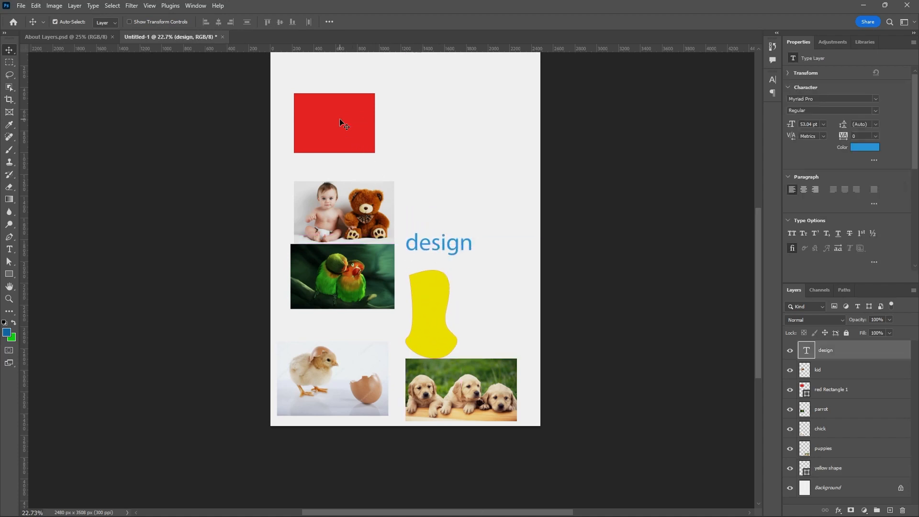
# Move the kid picture up and place the red rectangle in the upper-left corner above it.
pyautogui.moveTo(339, 119); pyautogui.dragTo(493, 90)
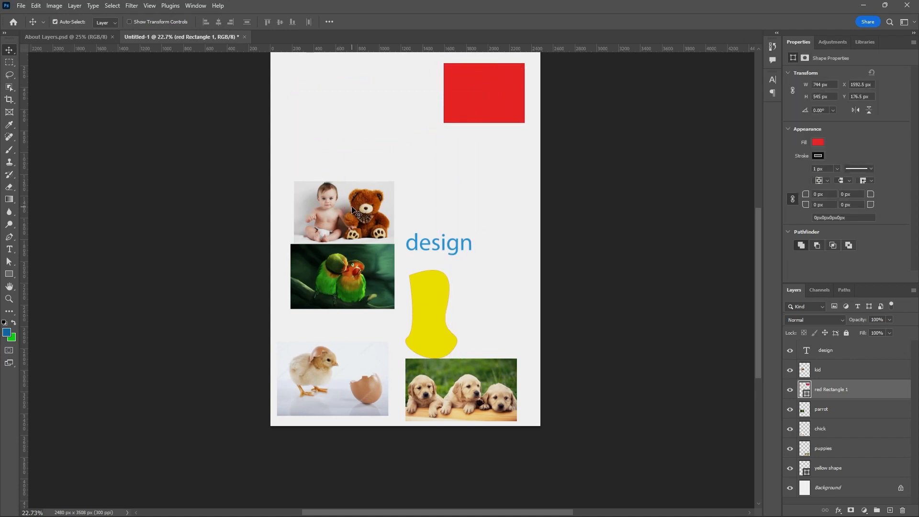
pyautogui.moveTo(354, 211); pyautogui.dragTo(349, 189)
pyautogui.moveTo(476, 111); pyautogui.dragTo(319, 134)
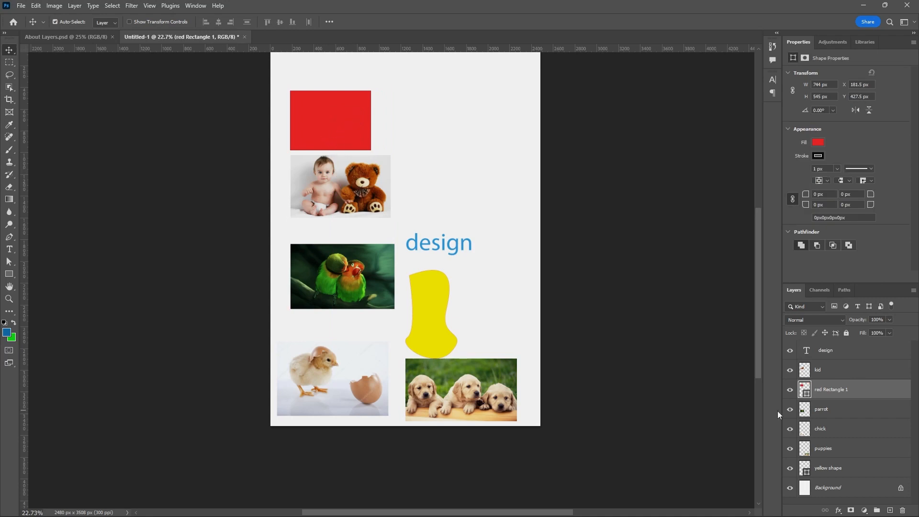
# Practise selecting several layers together, first kid with red Rectangle 1, then a range from design to yellow shape.
pyautogui.click(835, 373)
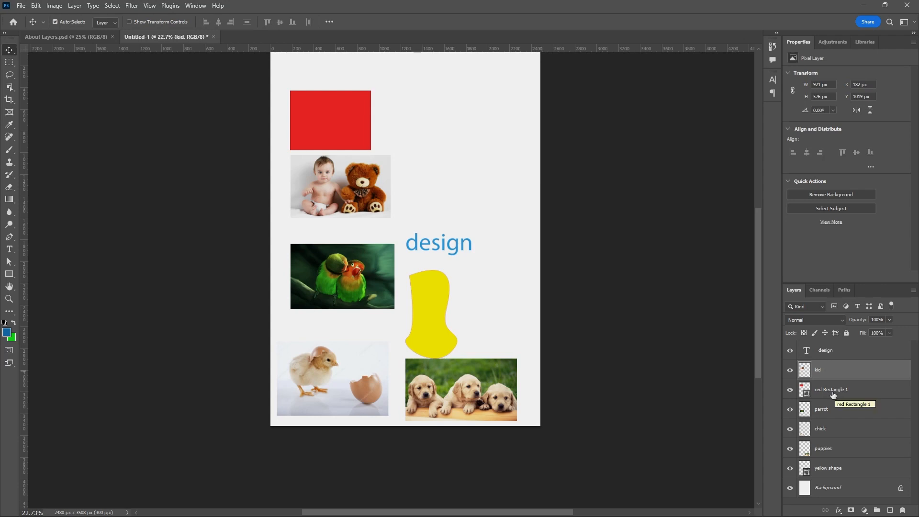
pyautogui.press('ctrl')
pyautogui.keyDown('ctrl'); pyautogui.click(836, 393); pyautogui.keyUp('ctrl')
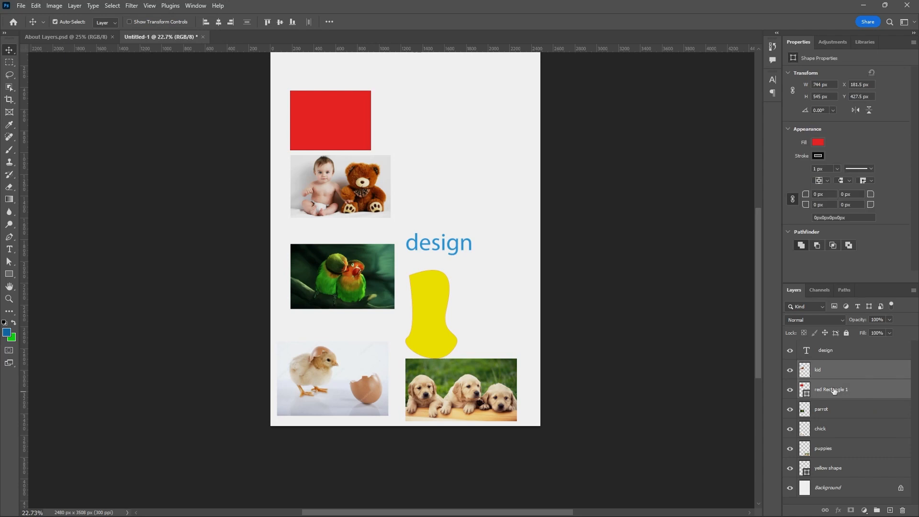
pyautogui.click(831, 354)
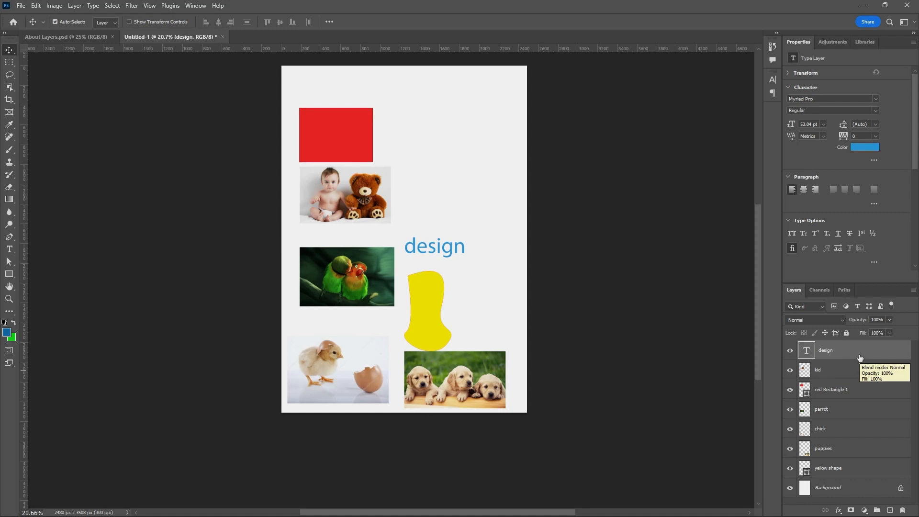
pyautogui.keyDown('shift'); pyautogui.click(846, 473); pyautogui.keyUp('shift')
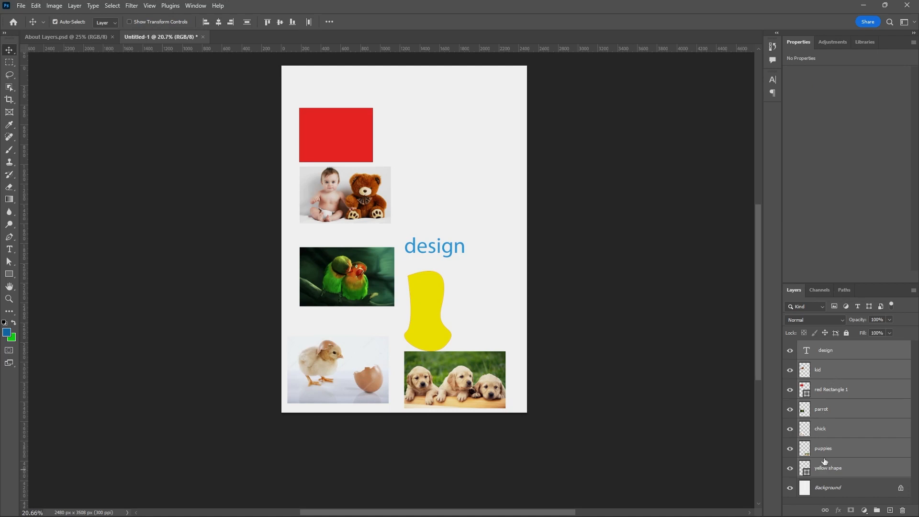
pyautogui.click(837, 354)
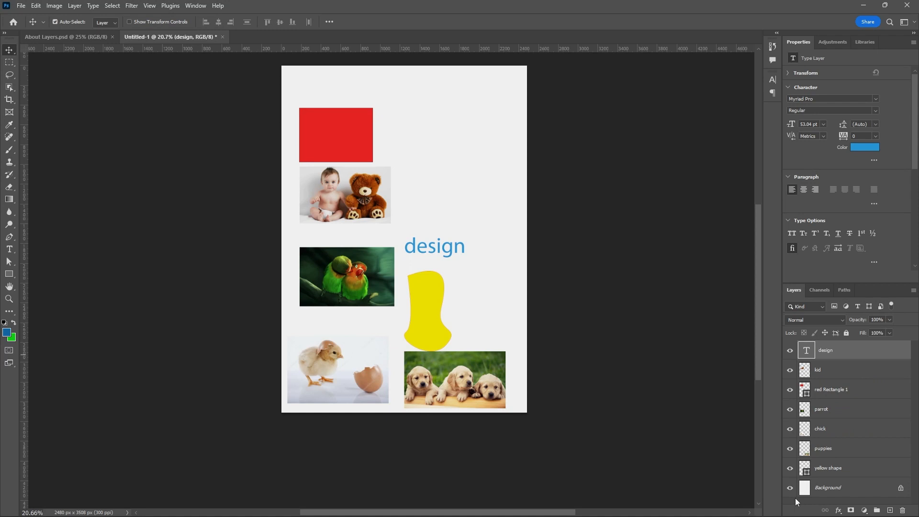
# Select the design, red Rectangle 1, chick and yellow shape layers together, then select only the parrot layer.
pyautogui.press('ctrl')
pyautogui.keyDown('ctrl'); pyautogui.click(837, 390); pyautogui.keyUp('ctrl')
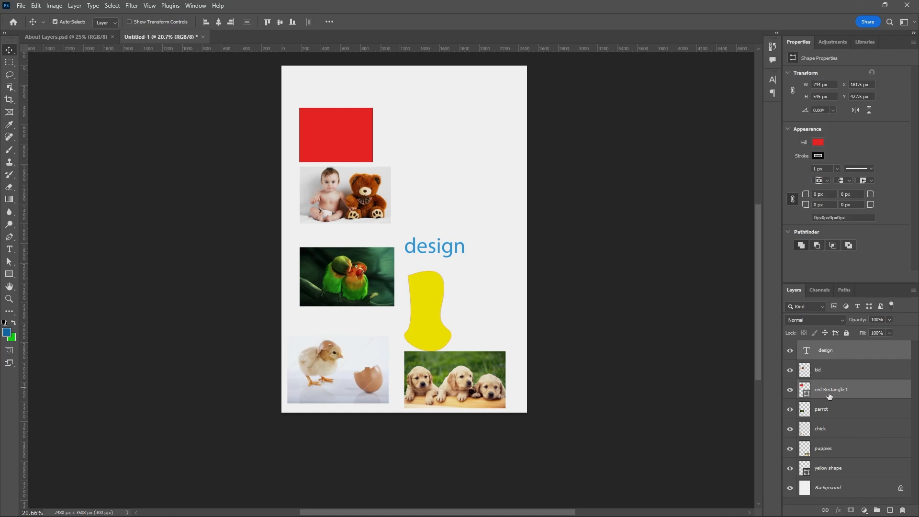
pyautogui.keyDown('ctrl'); pyautogui.click(825, 434); pyautogui.keyUp('ctrl')
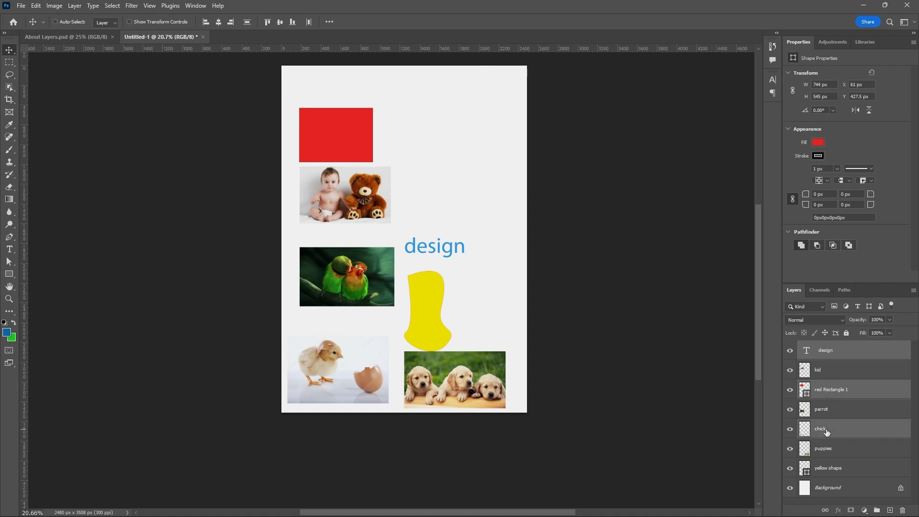
pyautogui.keyDown('ctrl'); pyautogui.click(841, 471); pyautogui.keyUp('ctrl')
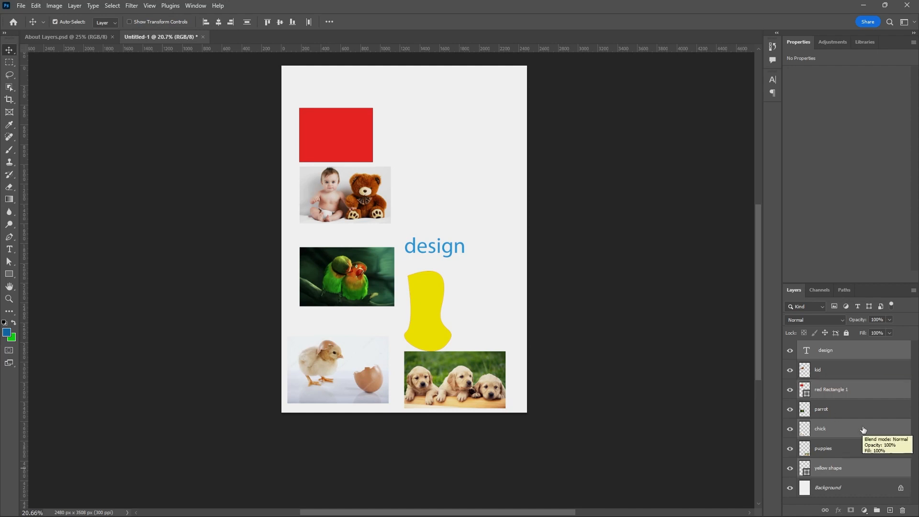
pyautogui.click(838, 356)
pyautogui.click(831, 412)
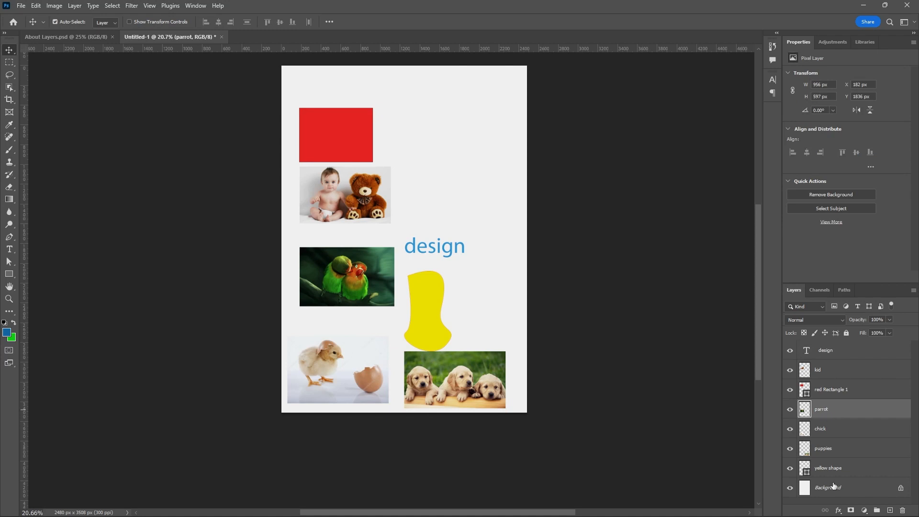
# Nudge the red rectangle slightly up and to the right.
pyautogui.click(328, 134)
pyautogui.moveTo(328, 131)
pyautogui.mouseDown()
pyautogui.moveTo(355, 127)
pyautogui.moveTo(329, 121)
pyautogui.mouseUp()
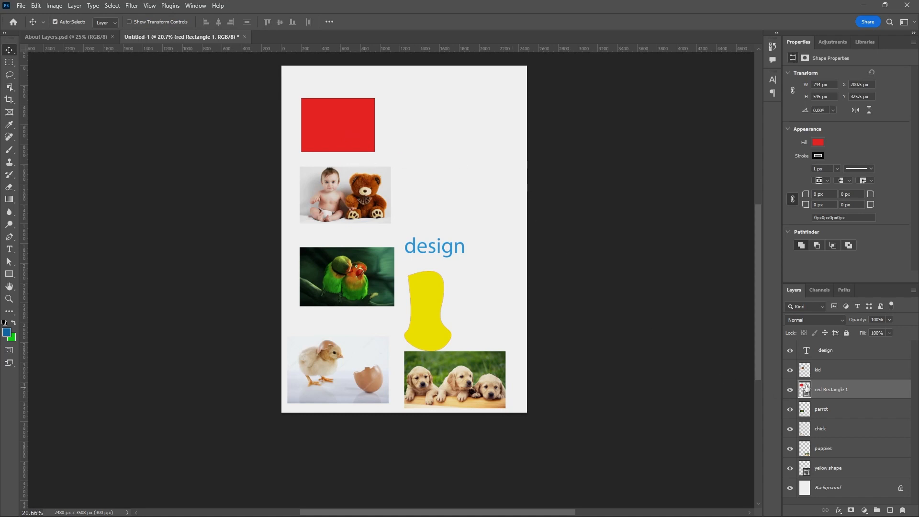
# Select the kid and red Rectangle 1 layers together and move both to the upper right of the page.
pyautogui.click(822, 374)
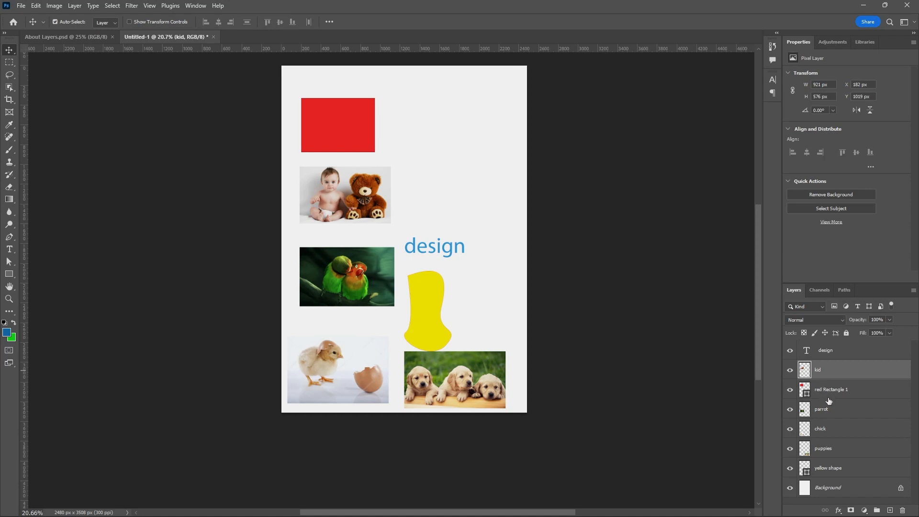
pyautogui.press('ctrl')
pyautogui.keyDown('ctrl'); pyautogui.click(831, 394); pyautogui.keyUp('ctrl')
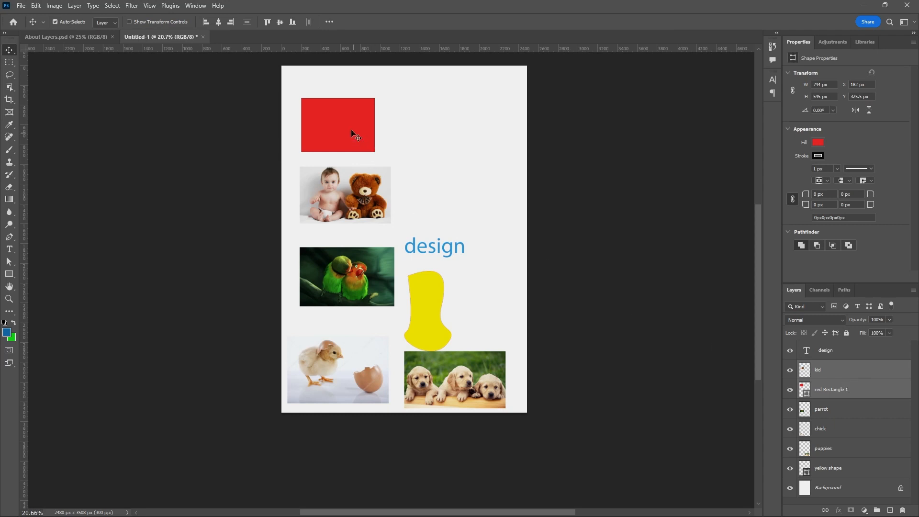
pyautogui.moveTo(349, 128); pyautogui.dragTo(492, 113)
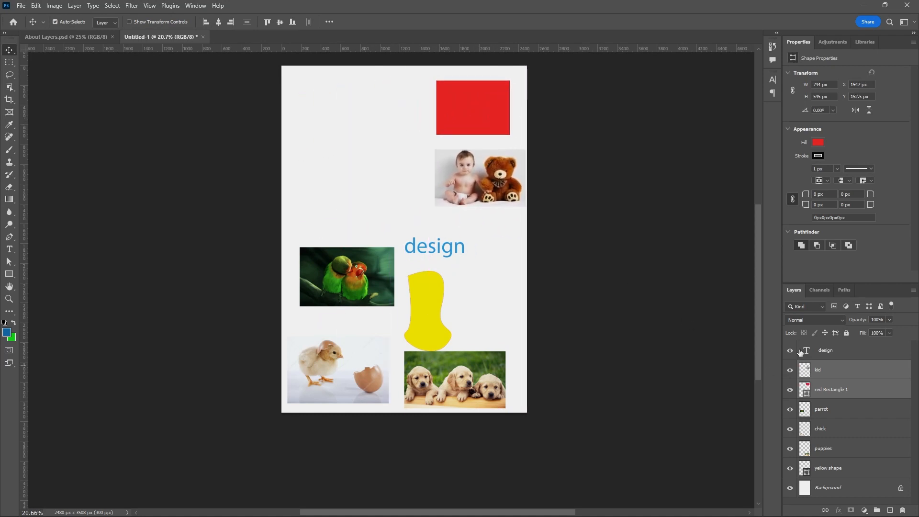
# Move the kid picture and then the red rectangle separately back to the upper left.
pyautogui.click(827, 376)
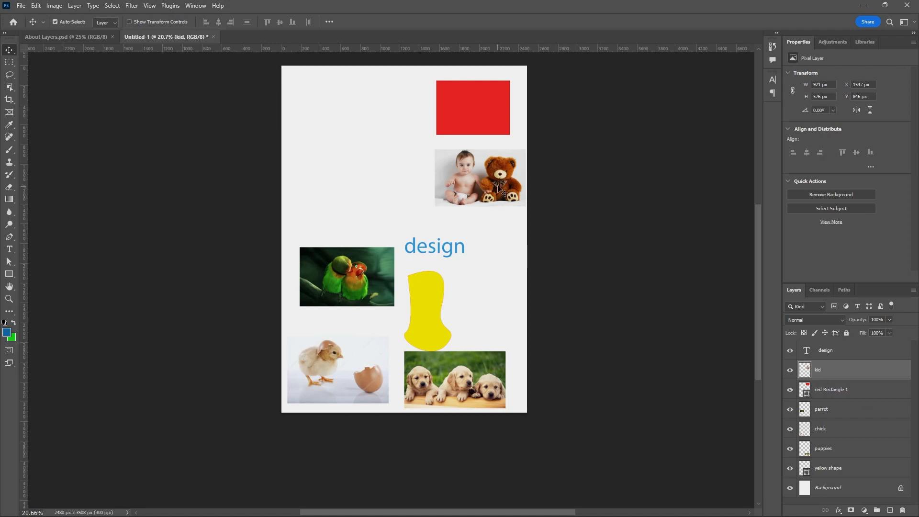
pyautogui.moveTo(502, 187); pyautogui.dragTo(365, 200)
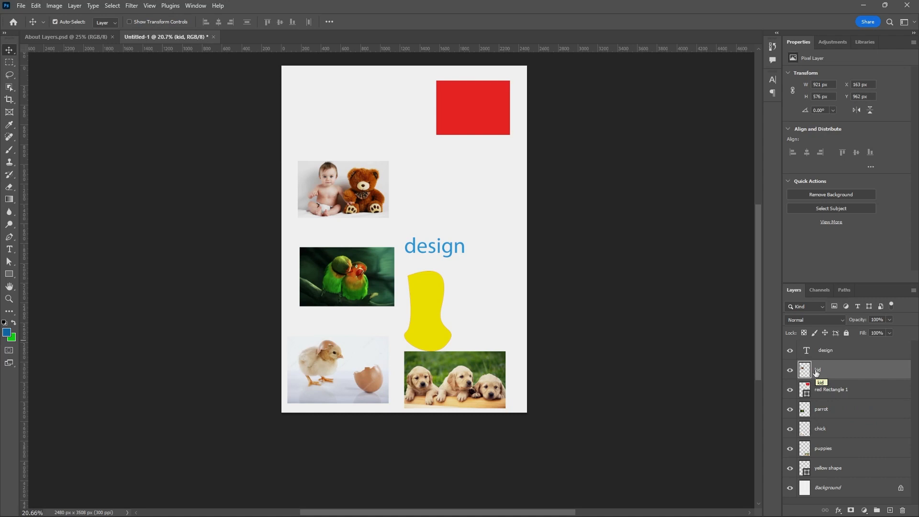
pyautogui.moveTo(471, 124); pyautogui.dragTo(335, 128)
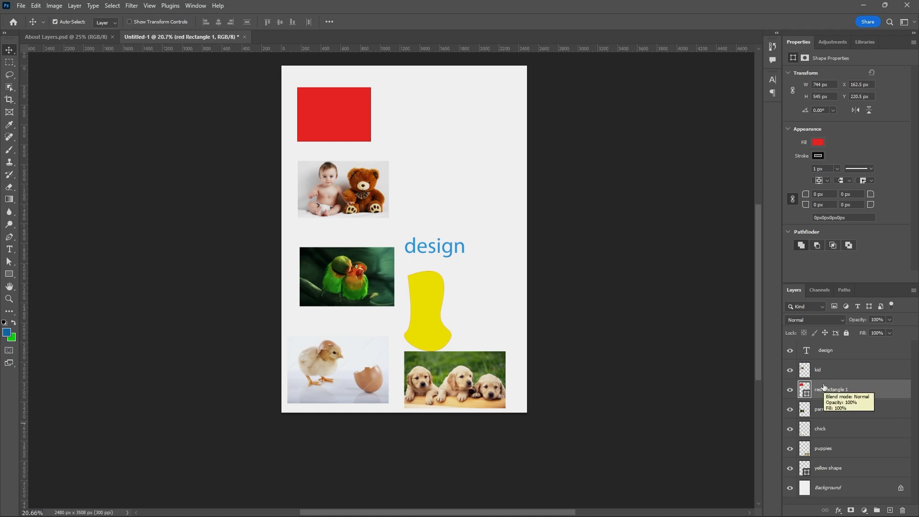
# Link the kid and red Rectangle 1 layers together.
pyautogui.press('ctrl')
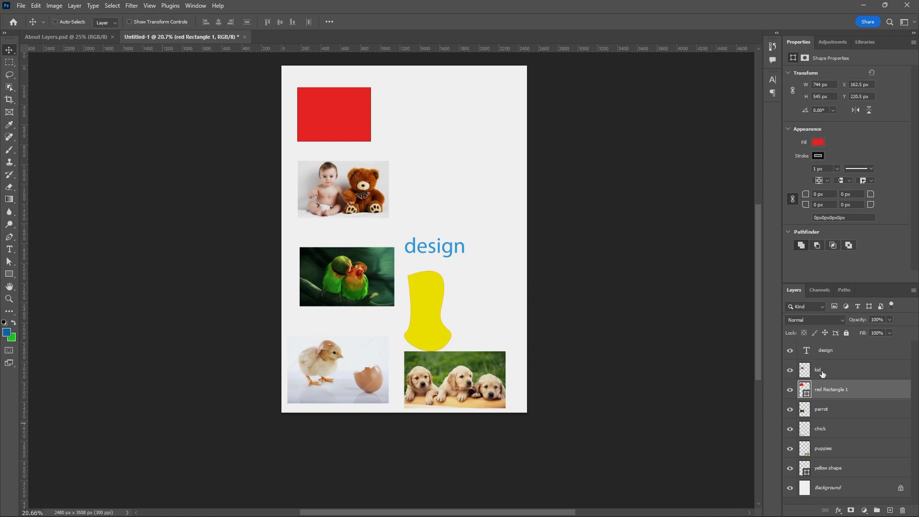
pyautogui.keyDown('ctrl'); pyautogui.click(822, 373); pyautogui.keyUp('ctrl')
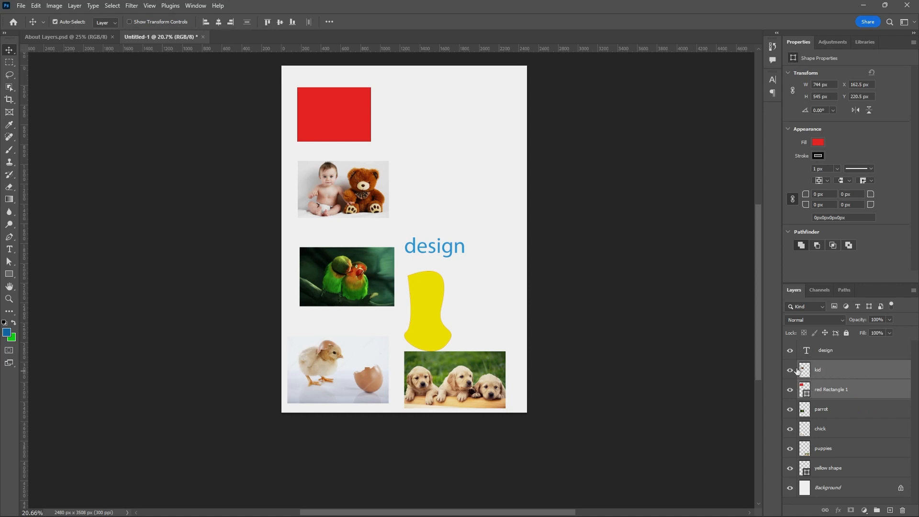
pyautogui.click(825, 510)
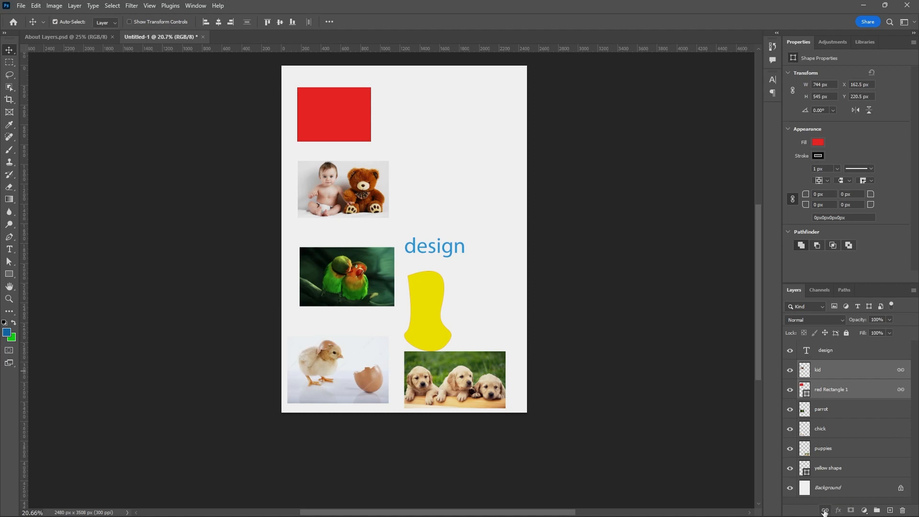
# Move the linked rectangle and kid picture to the right together, then back to the left.
pyautogui.click(872, 391)
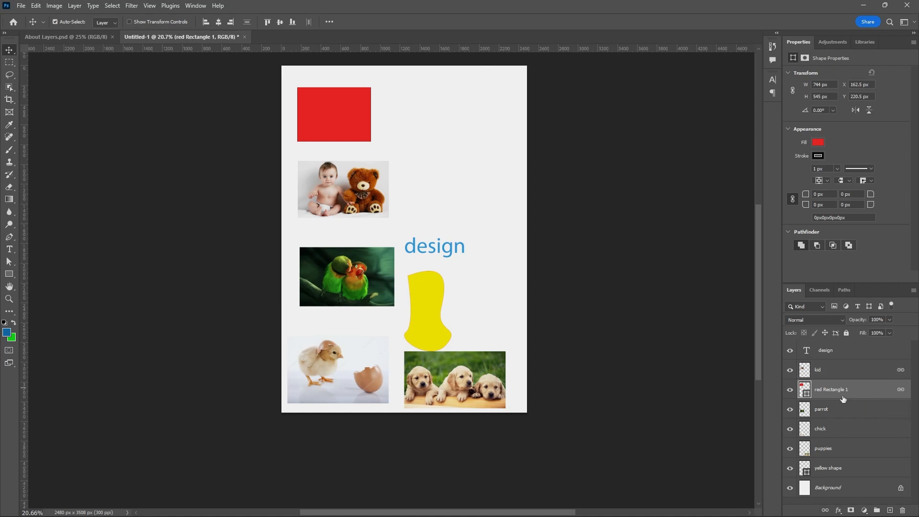
pyautogui.moveTo(337, 125); pyautogui.dragTo(483, 117)
pyautogui.click(829, 370)
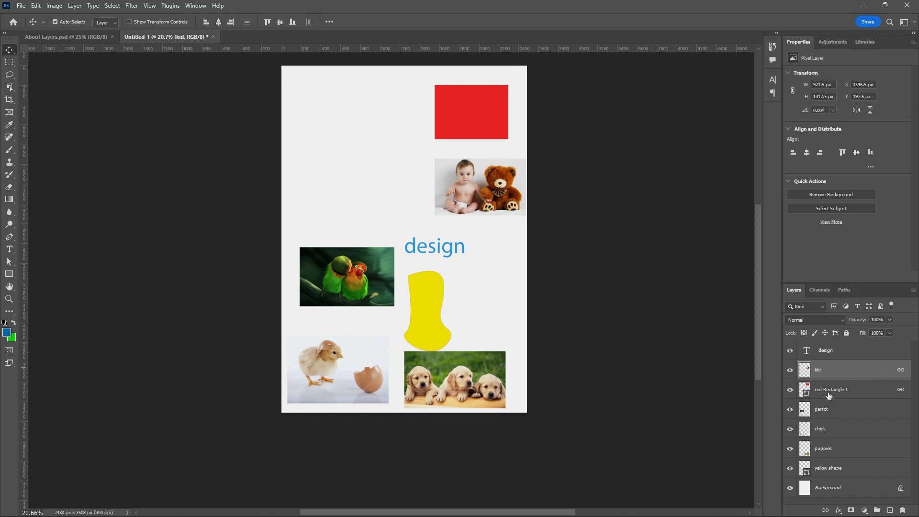
pyautogui.moveTo(493, 185); pyautogui.dragTo(367, 179)
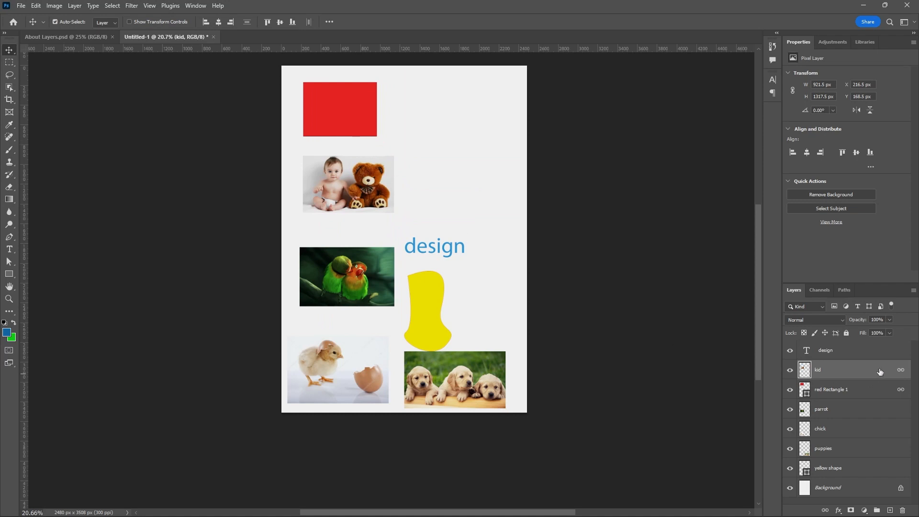
# Unlink the kid and red Rectangle 1 layers.
pyautogui.click(876, 389)
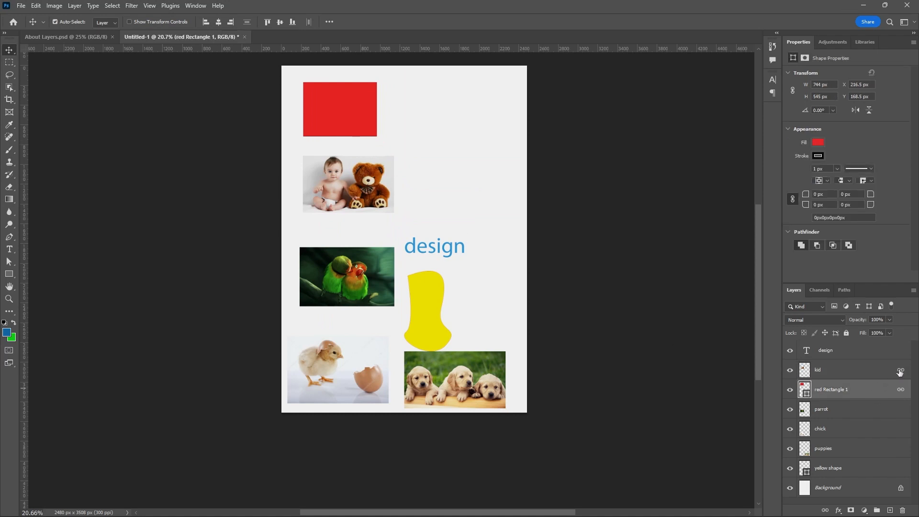
pyautogui.click(897, 372)
pyautogui.click(895, 391)
pyautogui.click(895, 373)
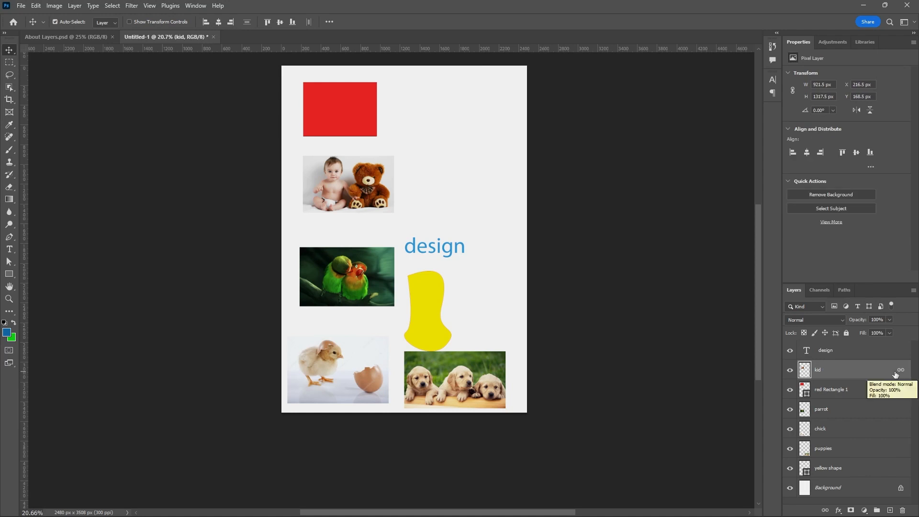
# Move the parrot picture up slightly.
pyautogui.click(373, 277)
pyautogui.moveTo(372, 277); pyautogui.dragTo(371, 266)
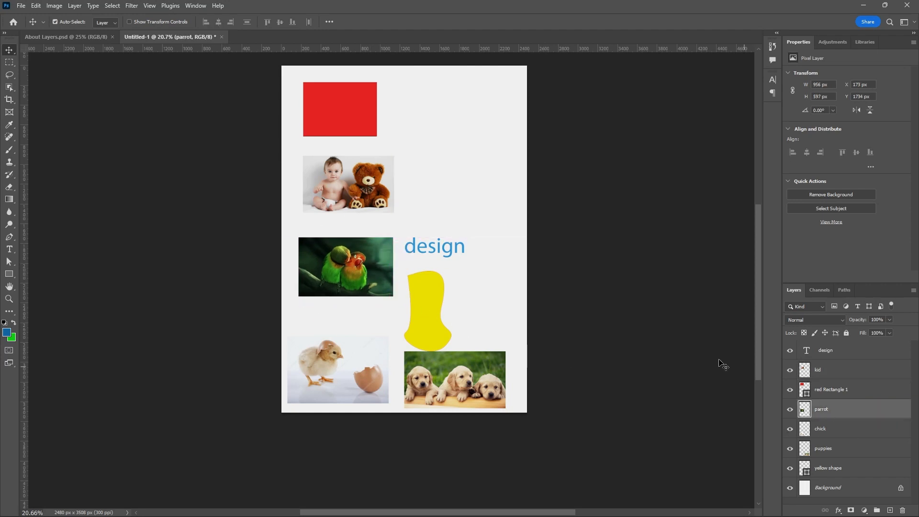
# Select the kid and parrot layers together and link them.
pyautogui.click(364, 197)
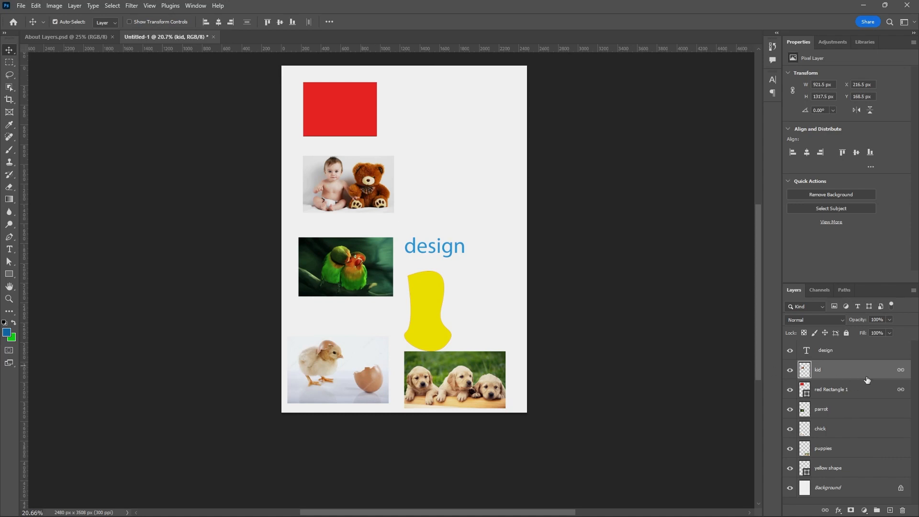
pyautogui.press('ctrl')
pyautogui.keyDown('ctrl'); pyautogui.click(831, 410); pyautogui.keyUp('ctrl')
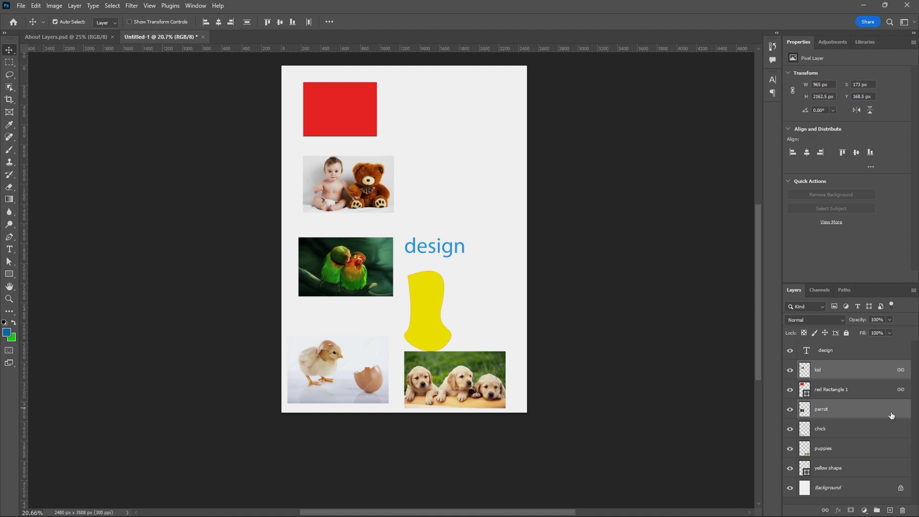
pyautogui.click(825, 512)
# Select the red Rectangle 1 layer and move the linked rectangle, kid and parrot pictures up and left together.
pyautogui.click(877, 392)
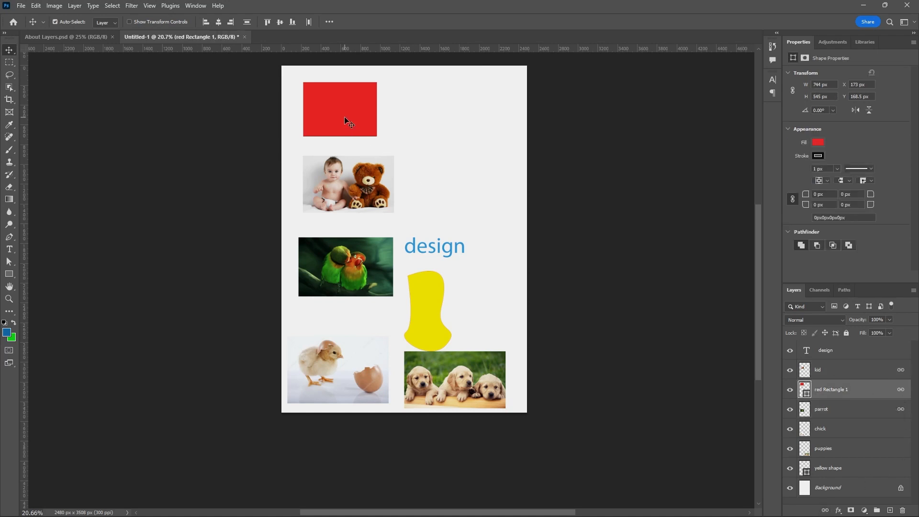
pyautogui.moveTo(348, 122); pyautogui.dragTo(319, 111)
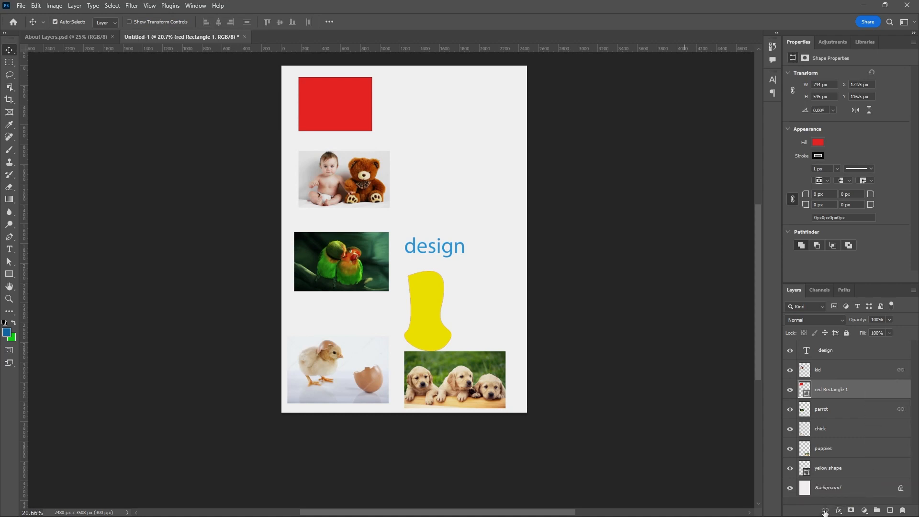
# Unlink the parrot layer, then select the kid and design layers to check the links.
pyautogui.click(896, 410)
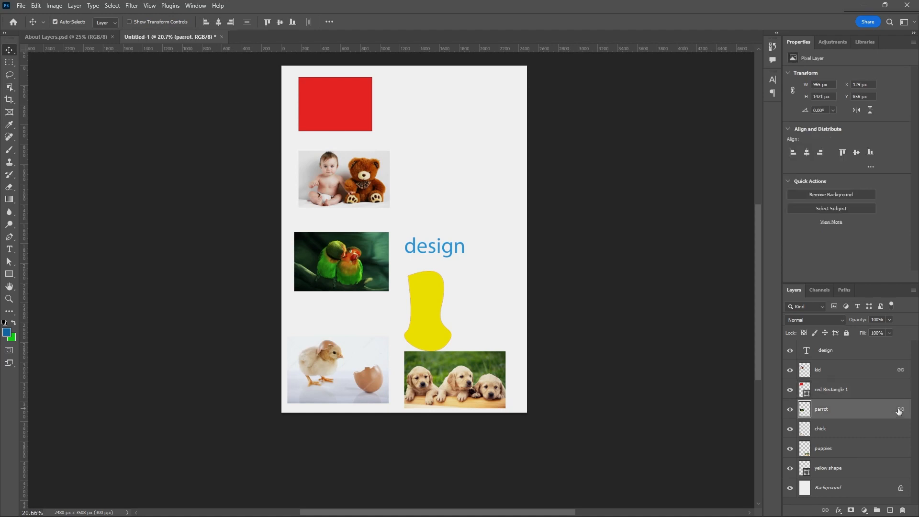
pyautogui.click(819, 510)
pyautogui.click(896, 374)
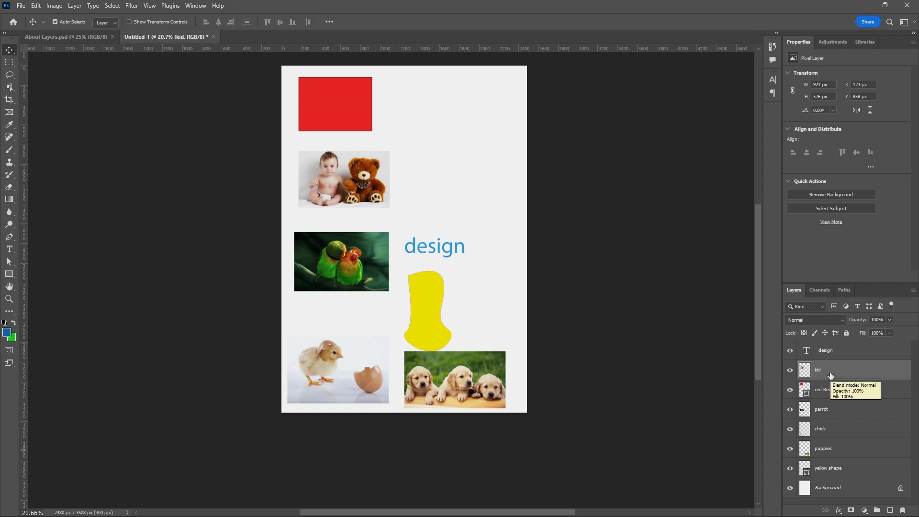
pyautogui.click(836, 355)
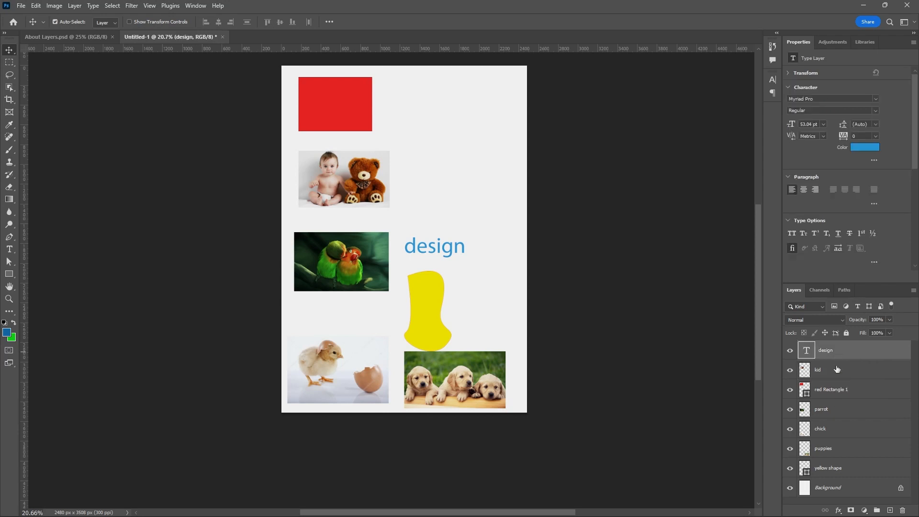
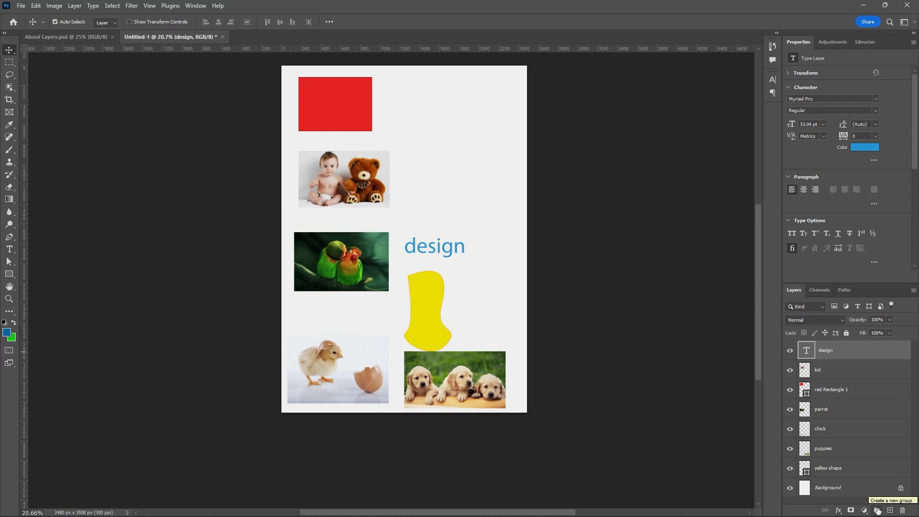
# Create a new layer group and move all layers from design down to yellow shape into it.
pyautogui.click(877, 511)
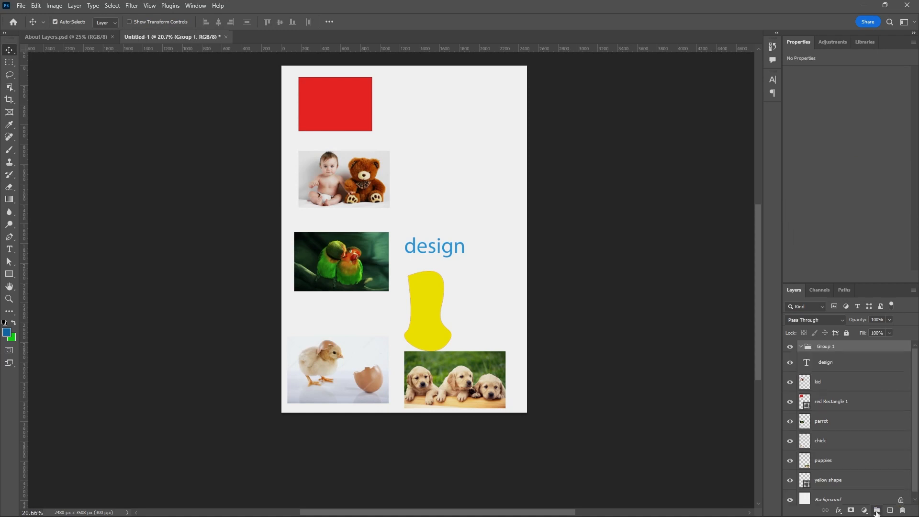
pyautogui.click(830, 367)
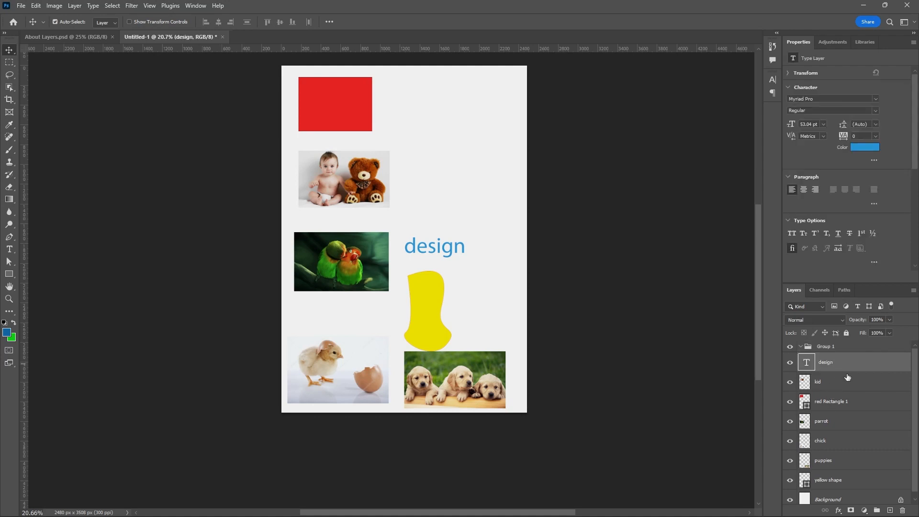
pyautogui.scroll(-1, 847, 378)
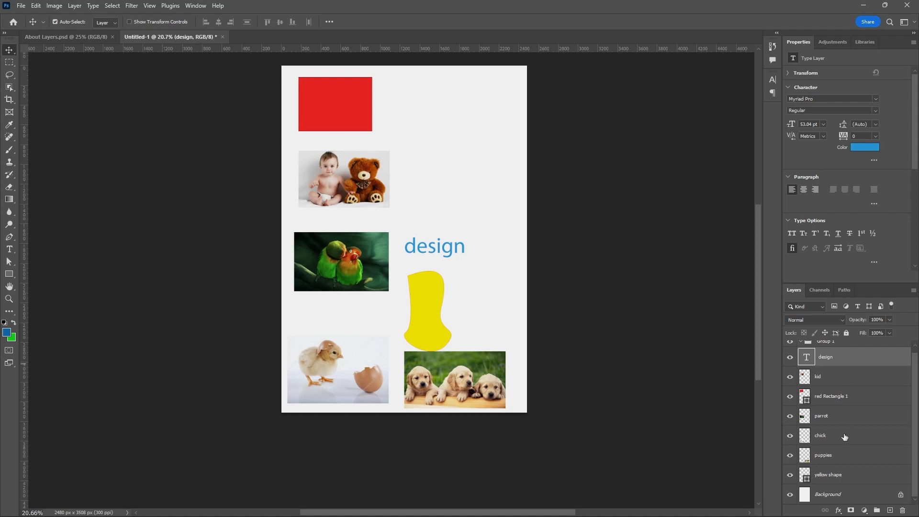
pyautogui.keyDown('shift'); pyautogui.click(848, 478); pyautogui.keyUp('shift')
pyautogui.scroll(1, 856, 467)
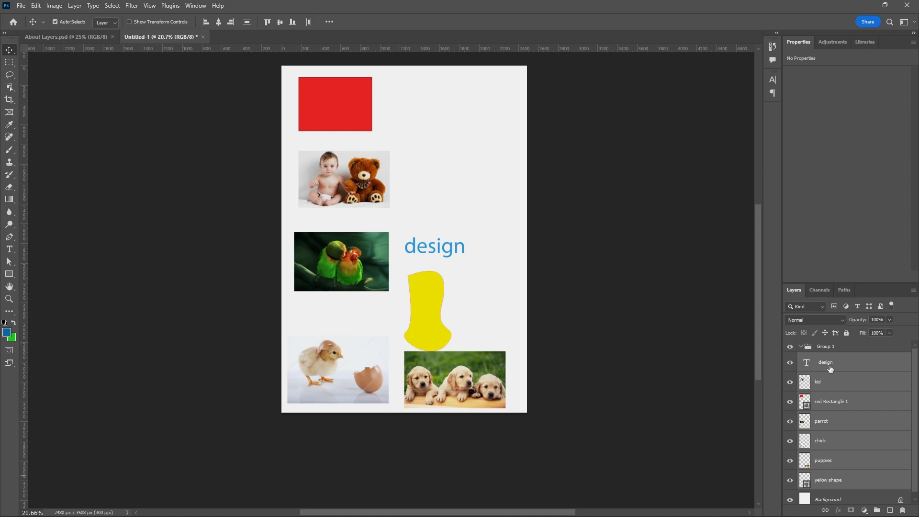
pyautogui.moveTo(831, 368); pyautogui.dragTo(830, 352)
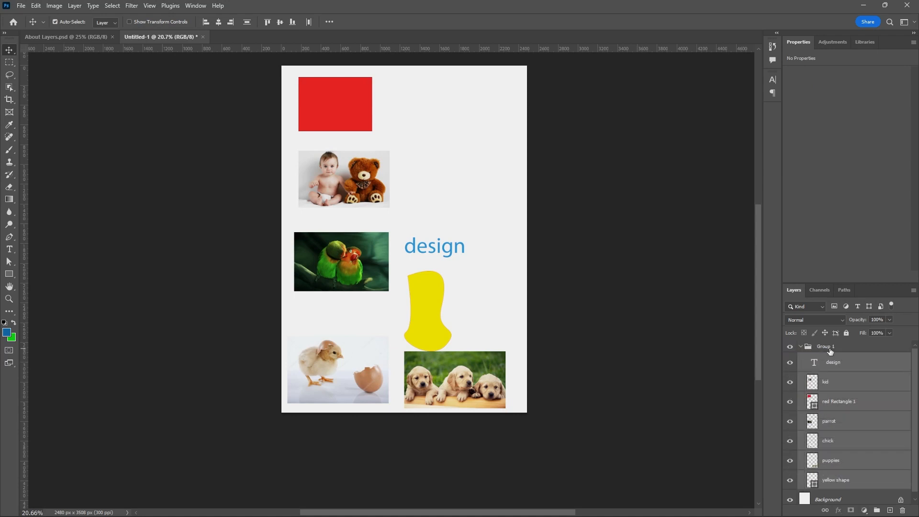
# Collapse the new group, expand it to examine the layers inside, and collapse it again.
pyautogui.click(801, 348)
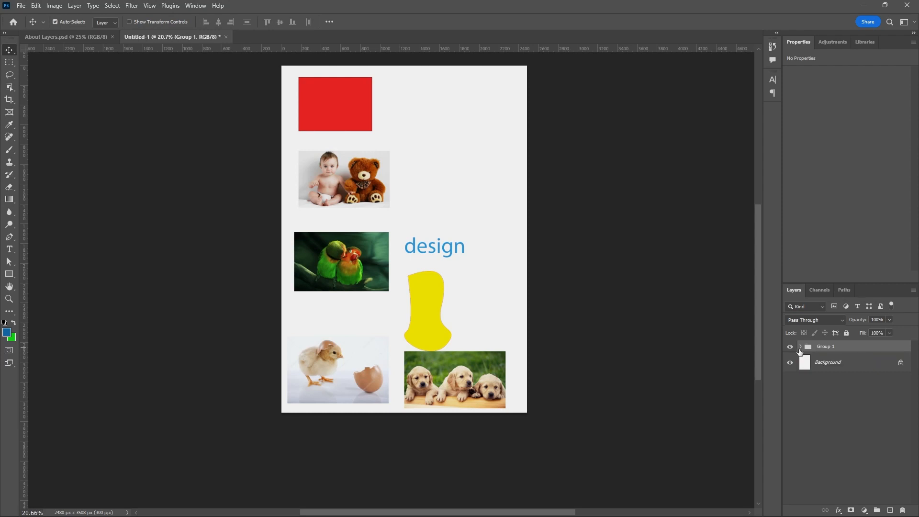
pyautogui.click(799, 348)
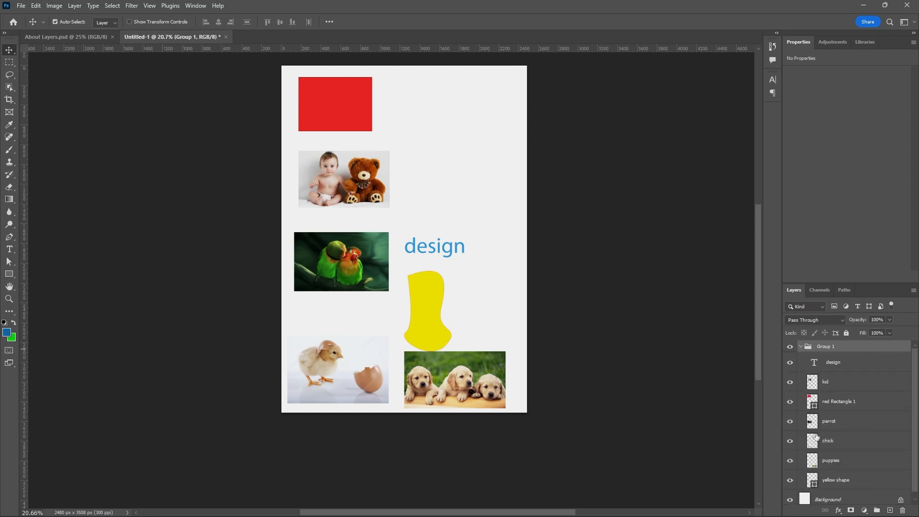
pyautogui.click(800, 348)
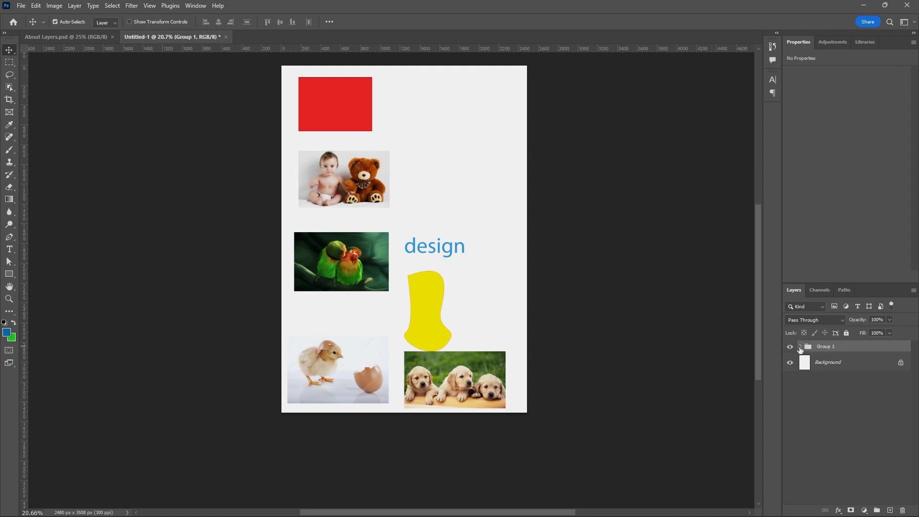
# Move the parrot picture down slightly and enlarge it to about 1004 × 627 px.
pyautogui.click(362, 263)
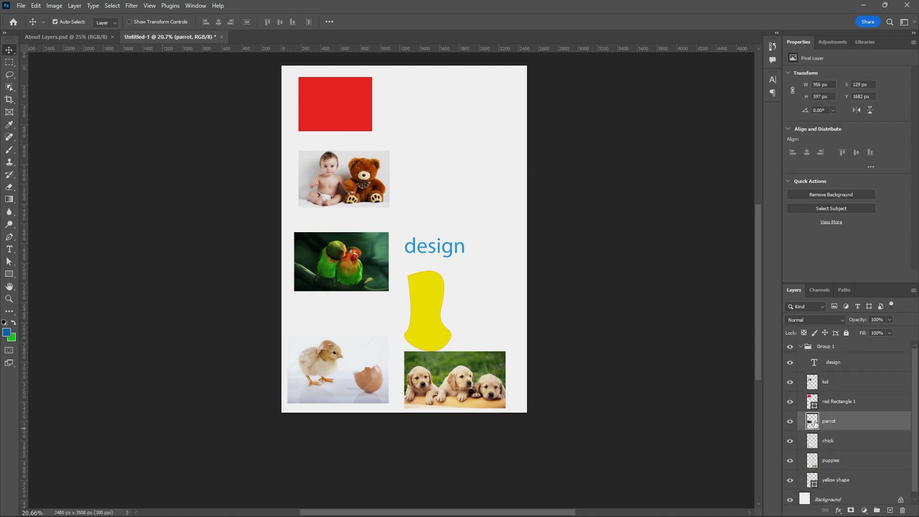
pyautogui.moveTo(368, 268)
pyautogui.mouseDown()
pyautogui.moveTo(373, 294)
pyautogui.moveTo(368, 260)
pyautogui.moveTo(364, 271)
pyautogui.mouseUp()
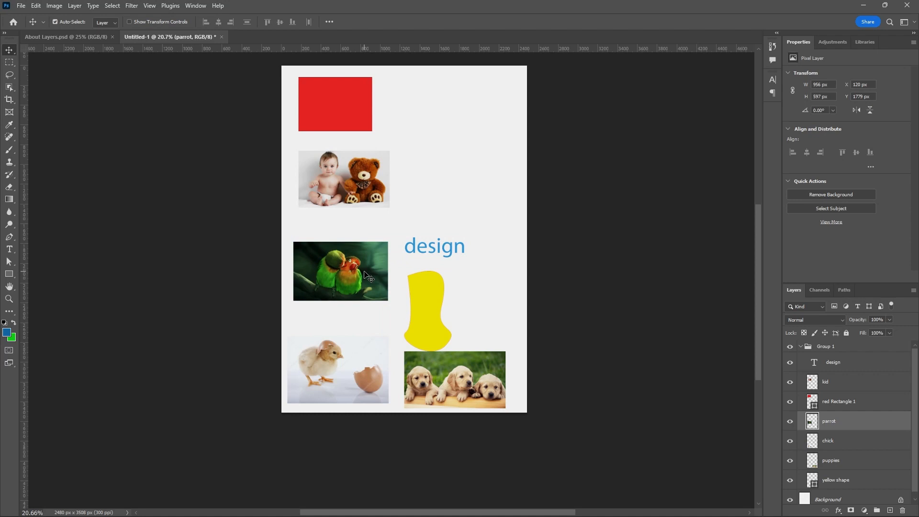
pyautogui.hotkey('ctrl', 't')
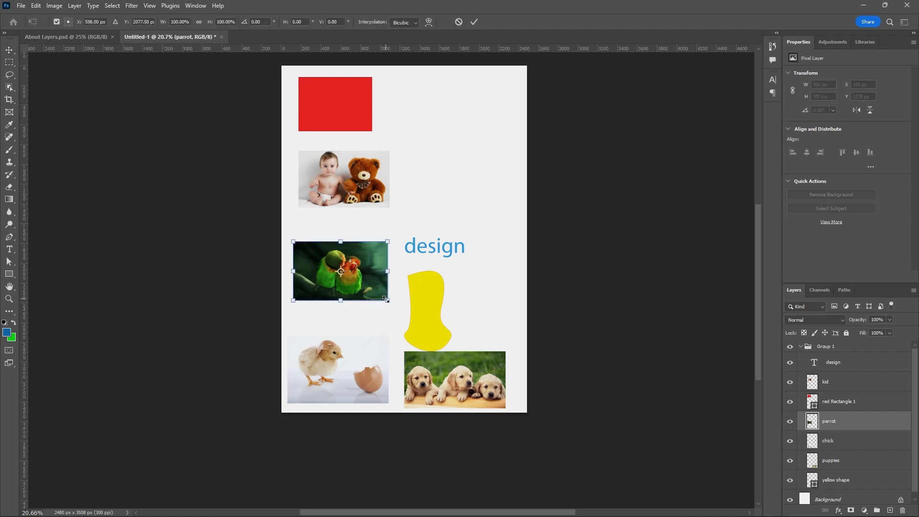
pyautogui.moveTo(387, 302)
pyautogui.mouseDown()
pyautogui.moveTo(438, 334)
pyautogui.moveTo(397, 305)
pyautogui.mouseUp()
pyautogui.click(474, 22)
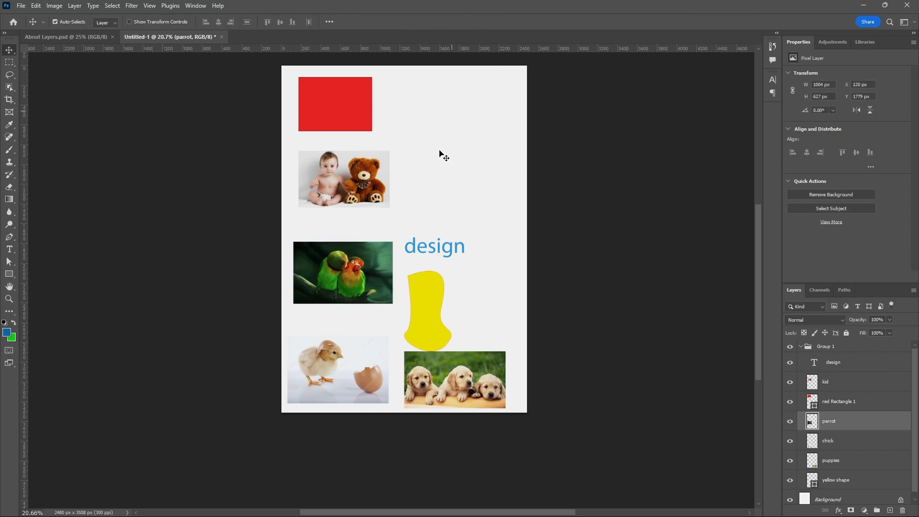
# Change the colour of the "design" text to purple (b227e0).
pyautogui.doubleClick(451, 253)
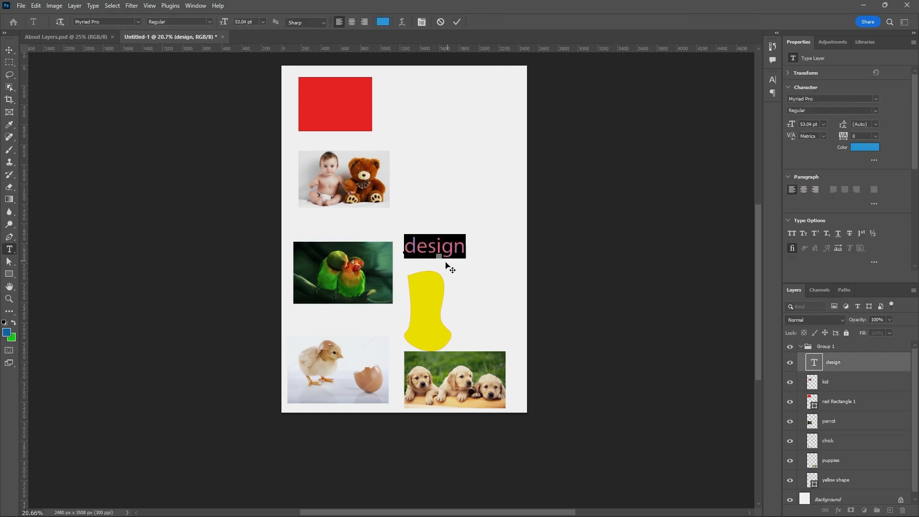
pyautogui.click(383, 21)
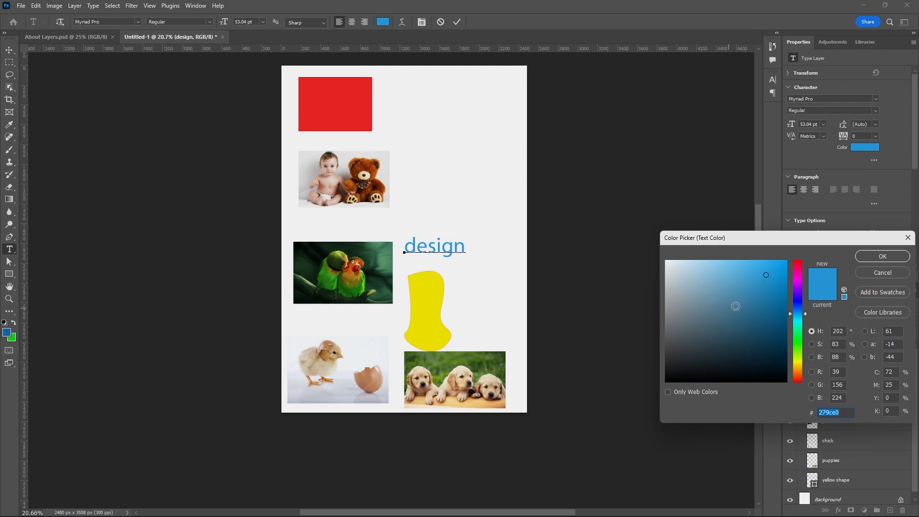
pyautogui.click(793, 287)
pyautogui.click(882, 257)
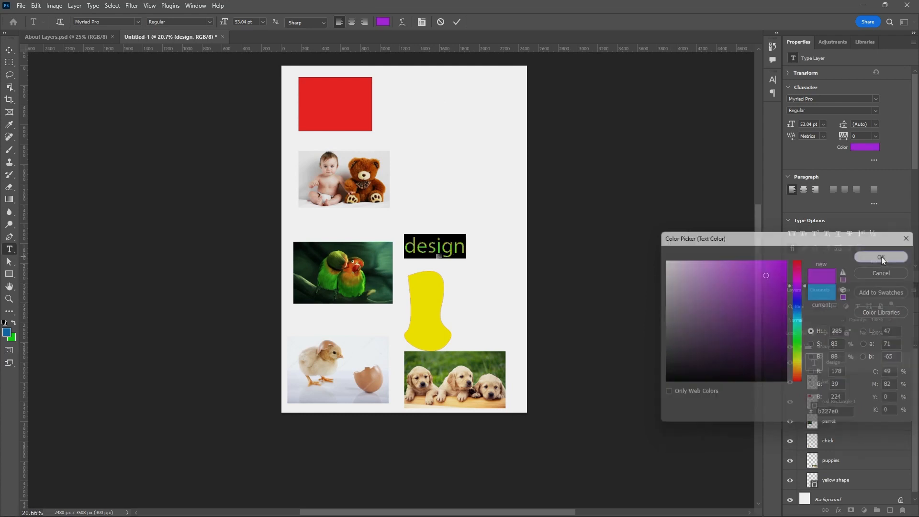
pyautogui.click(458, 20)
pyautogui.press('v')
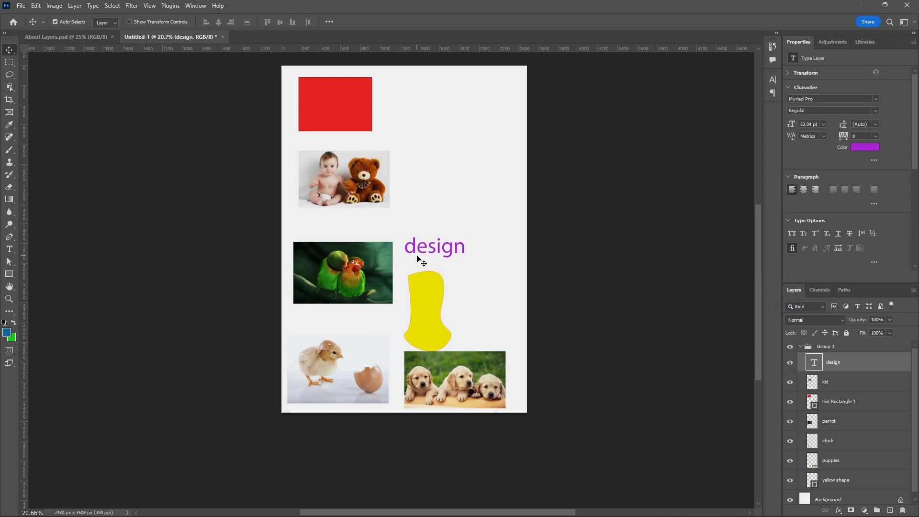
# Collapse the layer group and rename it "page 1".
pyautogui.click(800, 346)
pyautogui.doubleClick(826, 347)
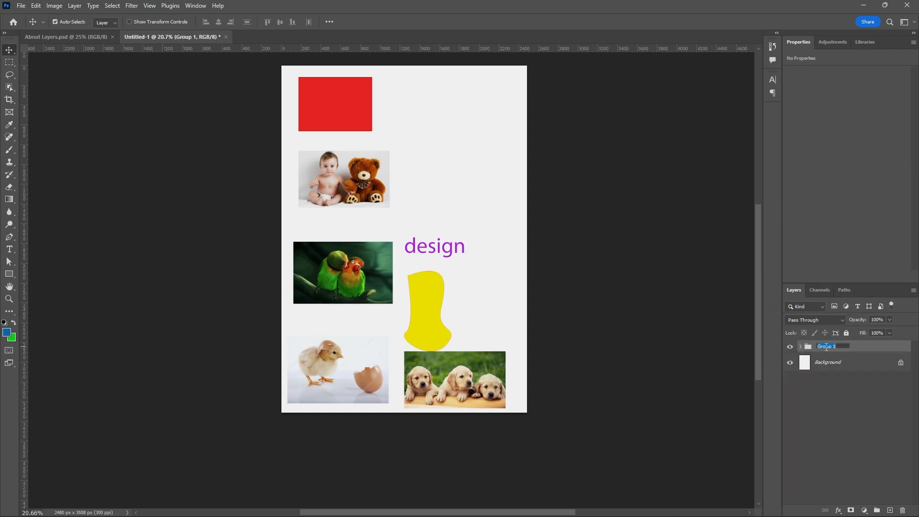
pyautogui.write('D')
pyautogui.write('age 1')
pyautogui.click(863, 348)
# Lock the page 1 group completely, and unlock it again.
pyautogui.click(846, 332)
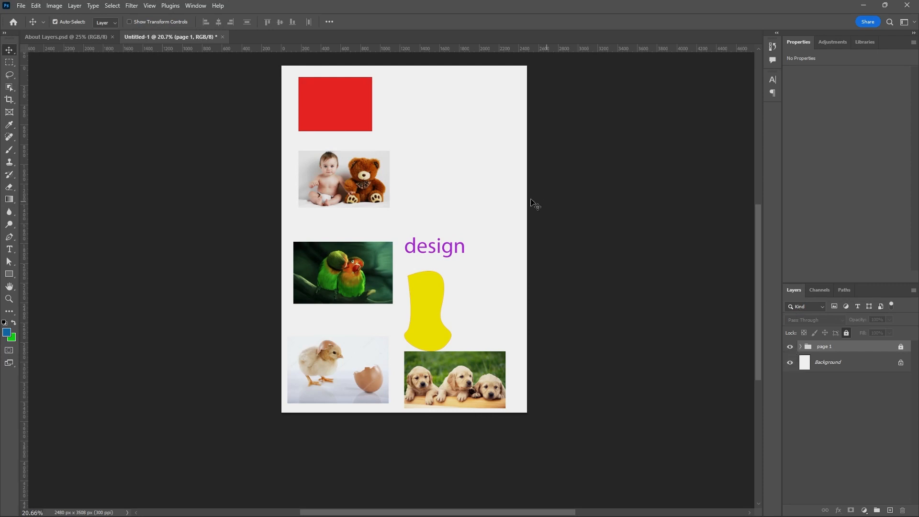
pyautogui.click(901, 346)
# Expand the page 1 group, select the design layer and hide the kid, red Rectangle 1, parrot, chick, puppies and yellow shape layers.
pyautogui.click(800, 346)
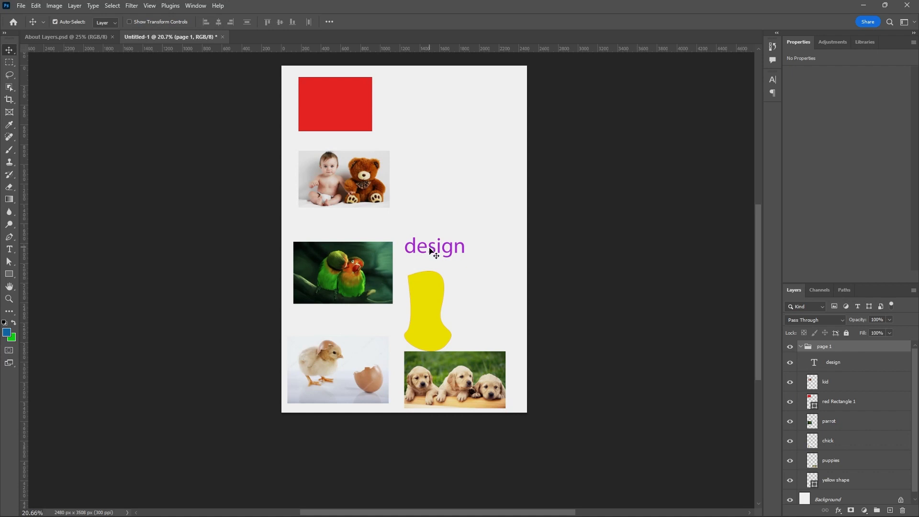
pyautogui.scroll(5, 430, 250)
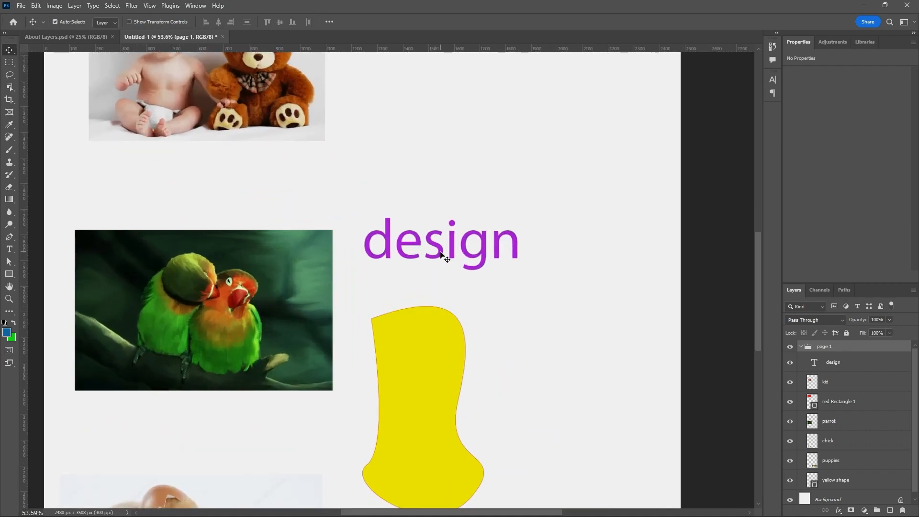
pyautogui.click(441, 253)
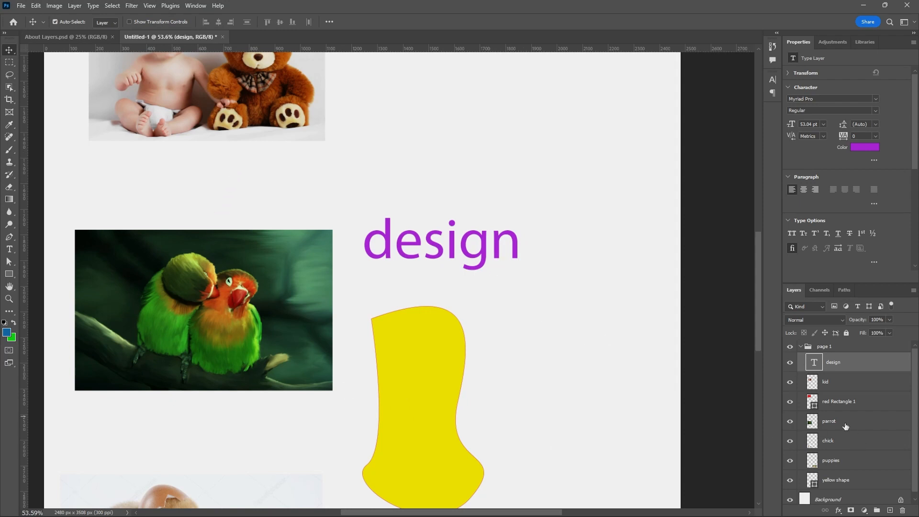
pyautogui.click(789, 382)
pyautogui.click(790, 402)
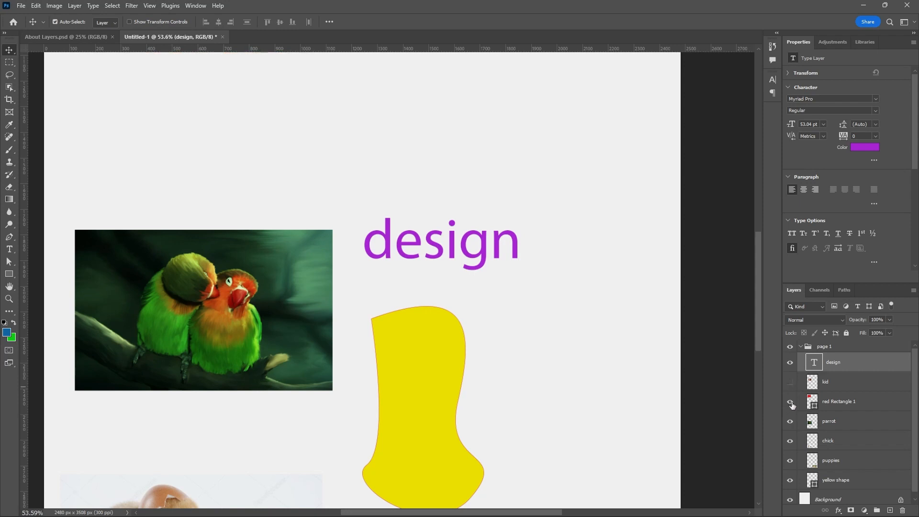
pyautogui.click(789, 421)
pyautogui.click(790, 440)
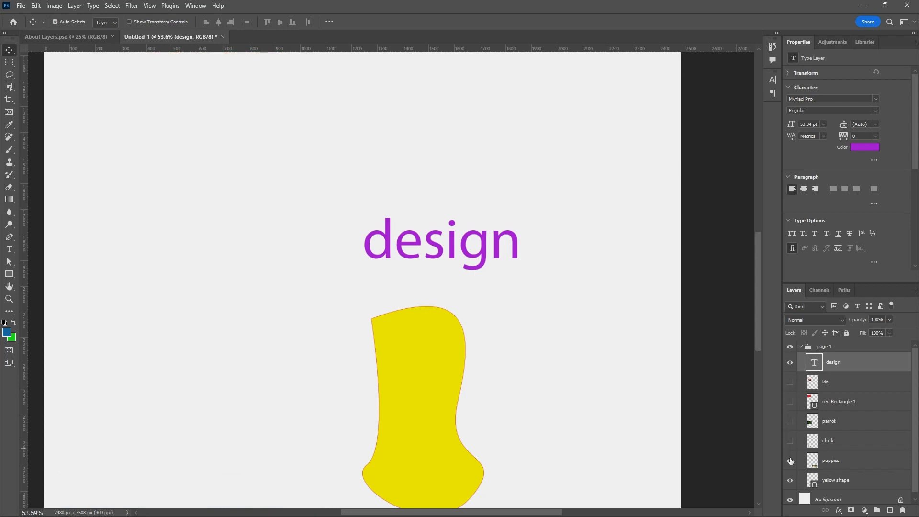
pyautogui.click(790, 460)
pyautogui.click(790, 479)
# Move the "design" text up slightly on the page.
pyautogui.scroll(-1, 603, 353)
pyautogui.scroll(-2, 611, 353)
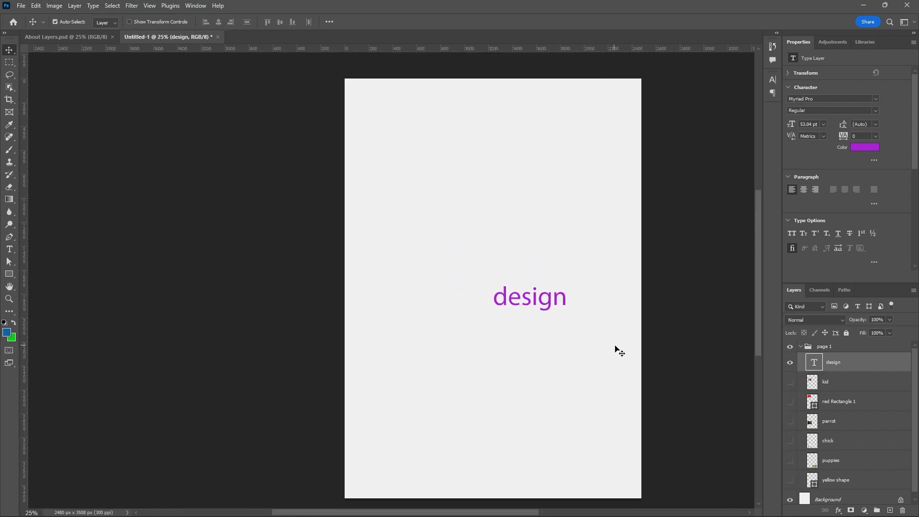
pyautogui.scroll(2, 555, 304)
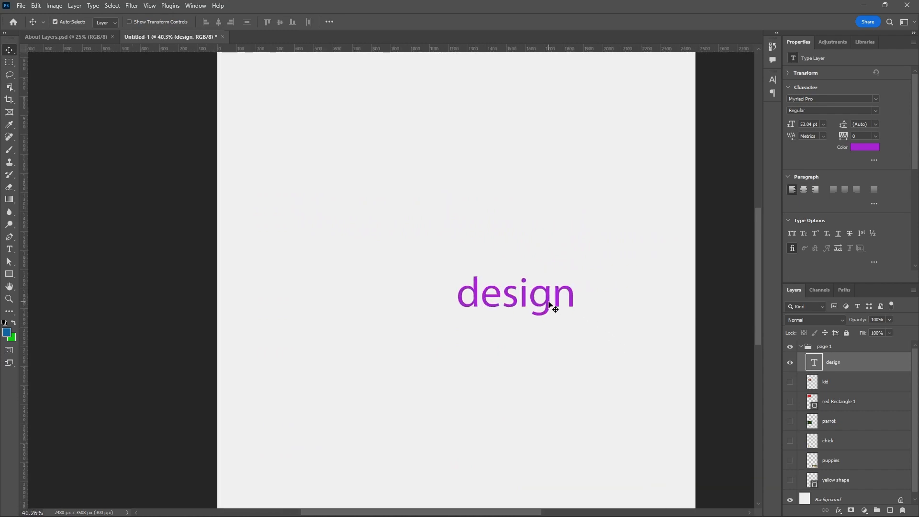
pyautogui.moveTo(554, 303)
pyautogui.mouseDown()
pyautogui.moveTo(549, 327)
pyautogui.moveTo(512, 311)
pyautogui.moveTo(559, 288)
pyautogui.moveTo(552, 279)
pyautogui.moveTo(553, 287)
pyautogui.mouseUp()
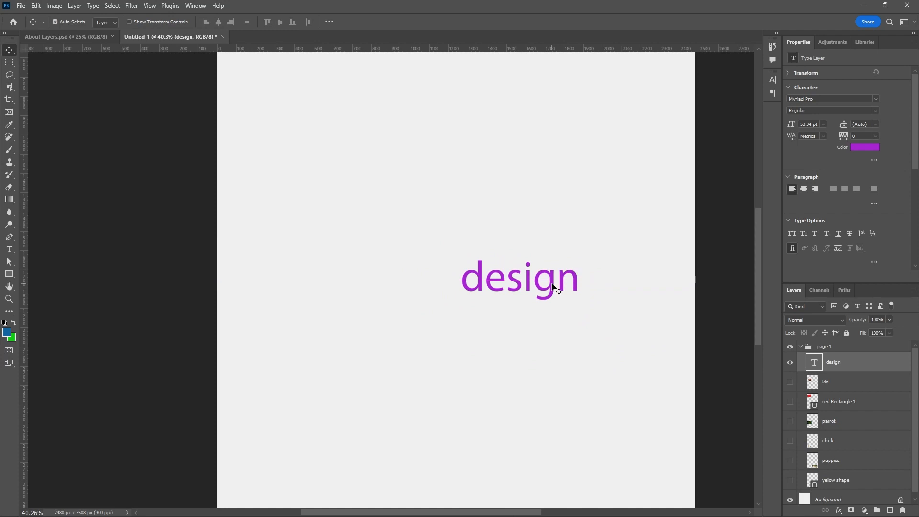
# Show the kid, red Rectangle 1, parrot, chick, puppies and yellow shape layers again.
pyautogui.click(790, 382)
pyautogui.click(789, 401)
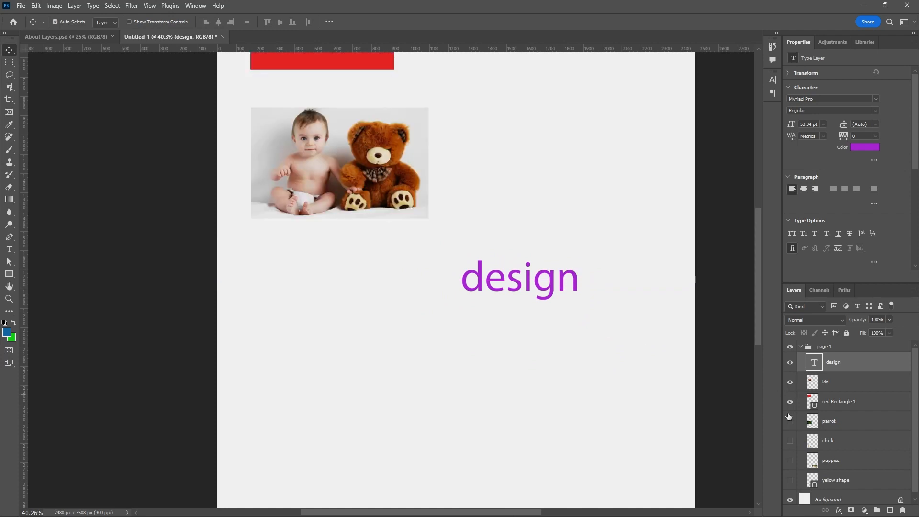
pyautogui.click(790, 421)
pyautogui.click(790, 441)
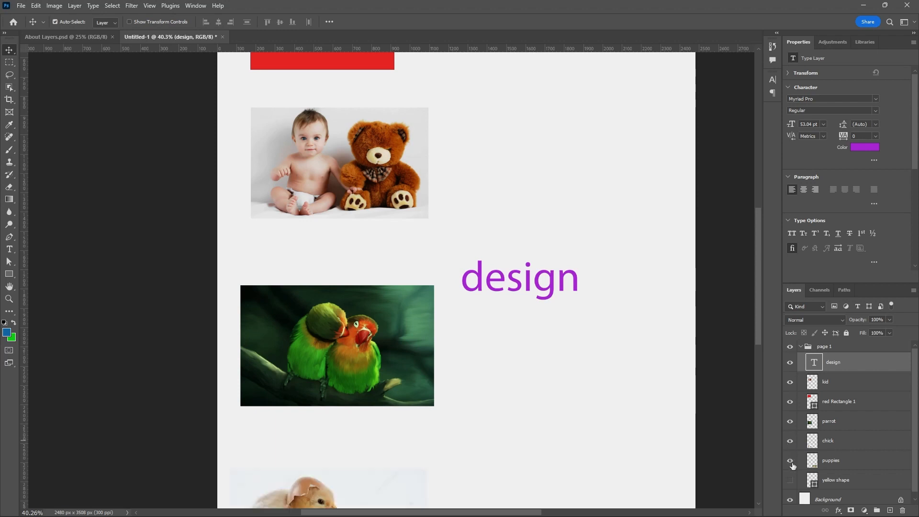
pyautogui.click(789, 461)
pyautogui.click(790, 480)
# Isolate the selected design layer with Isolate Layers and deselect it on the canvas.
pyautogui.scroll(-1, 613, 305)
pyautogui.scroll(-2, 613, 305)
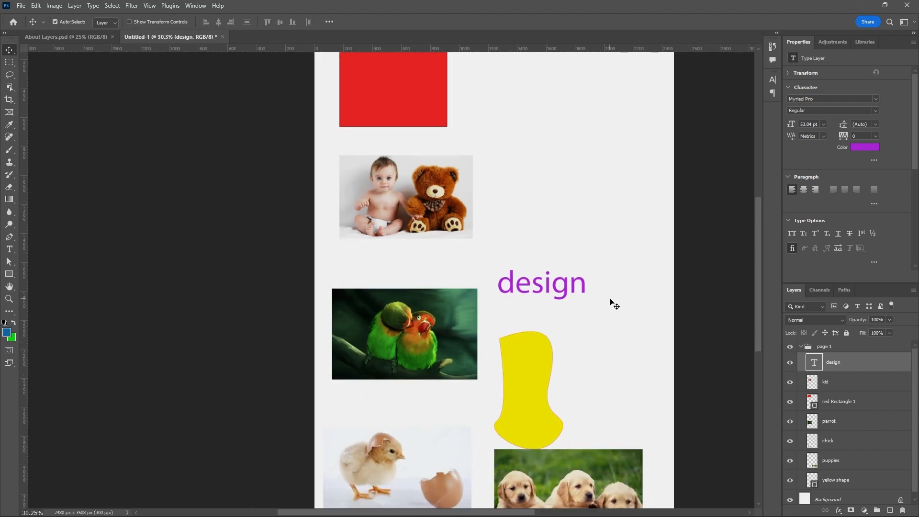
pyautogui.rightClick(548, 333)
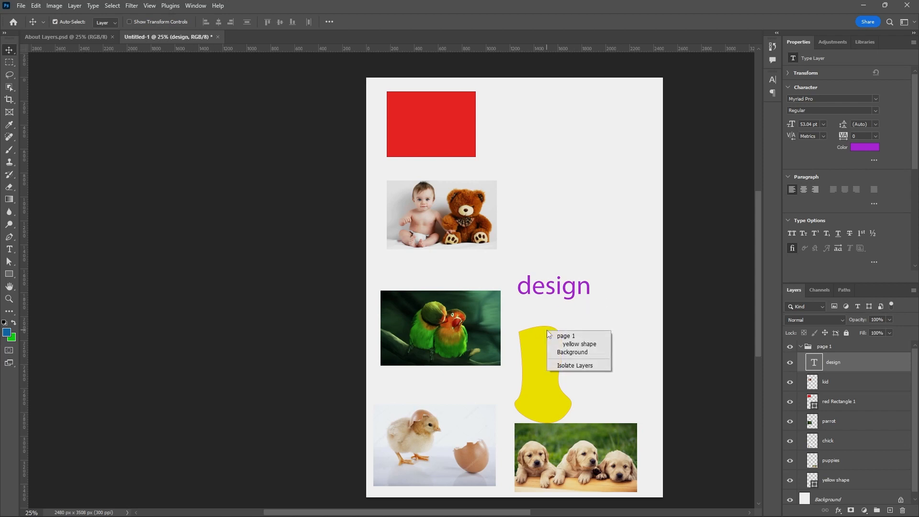
pyautogui.click(558, 366)
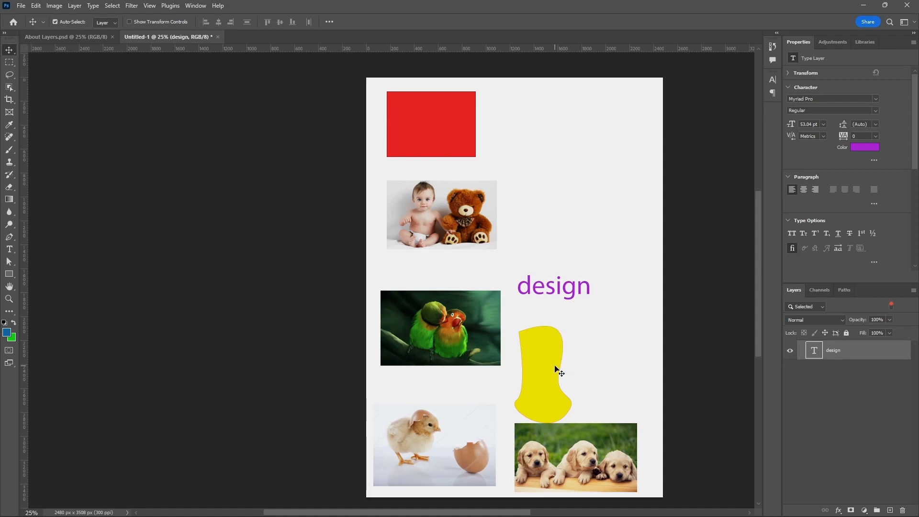
pyautogui.click(609, 364)
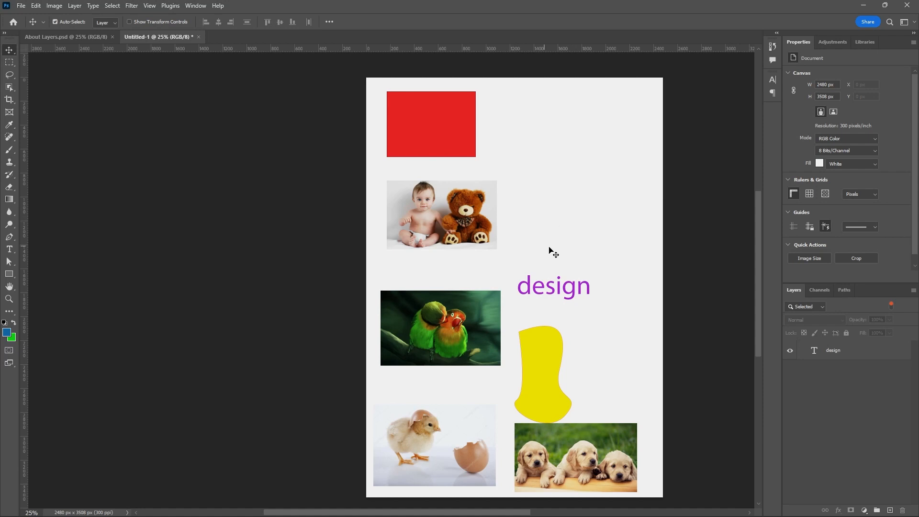
# Turn off Isolate Layers, and collapse and select the page 1 group.
pyautogui.rightClick(583, 222)
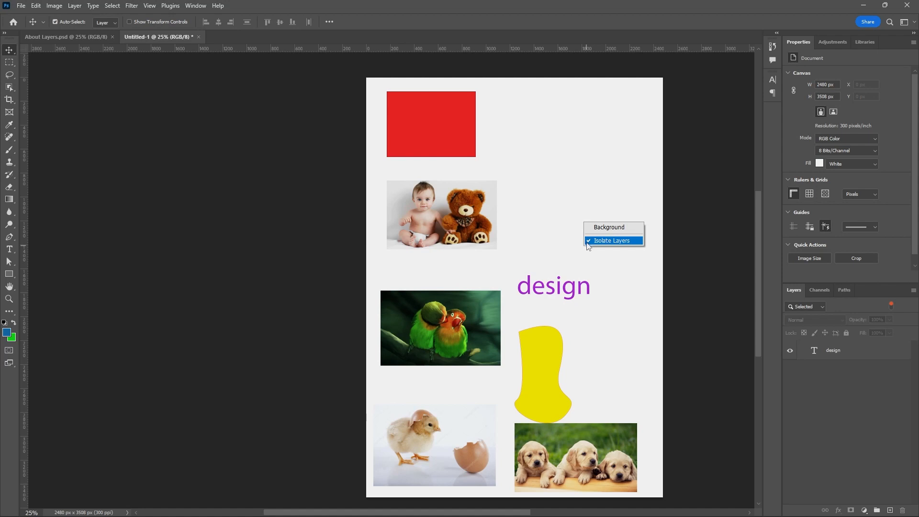
pyautogui.click(613, 240)
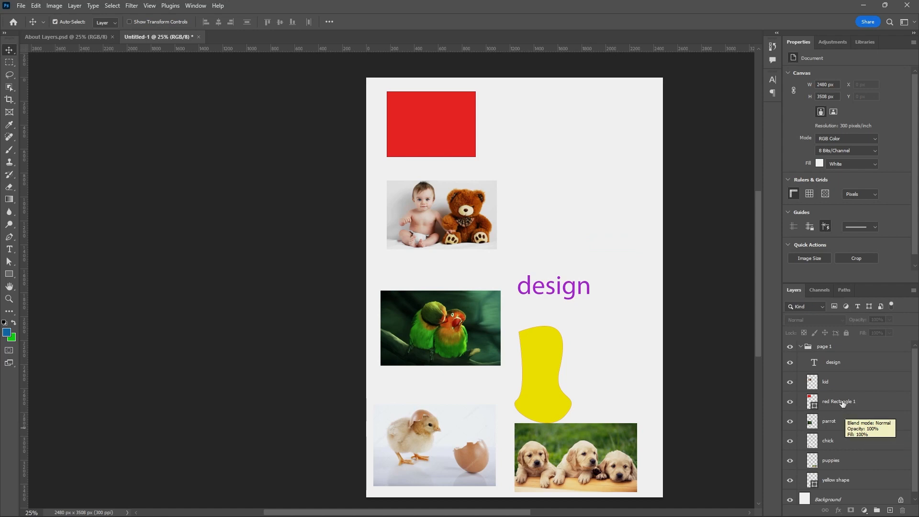
pyautogui.click(801, 347)
pyautogui.click(839, 347)
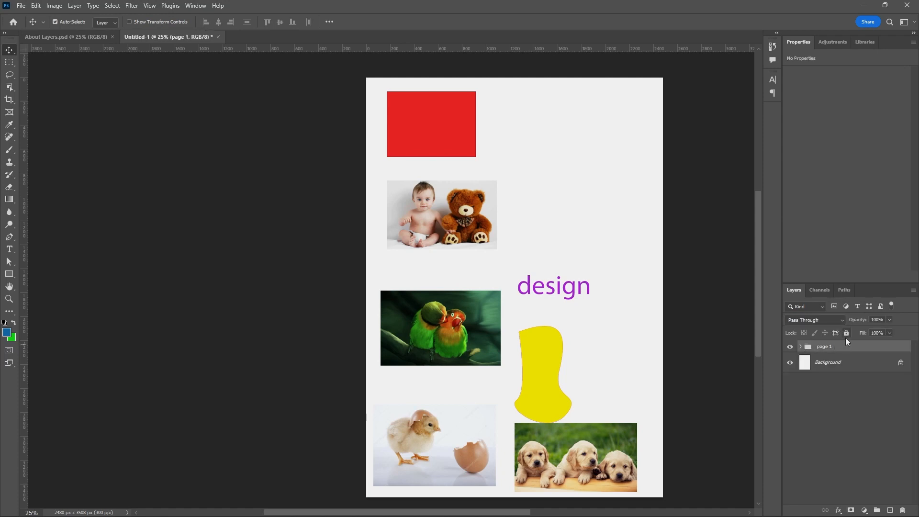
# Lock the page 1 group completely and try to move the design text, parrot picture and kid picture.
pyautogui.click(846, 333)
pyautogui.moveTo(571, 286); pyautogui.dragTo(570, 324)
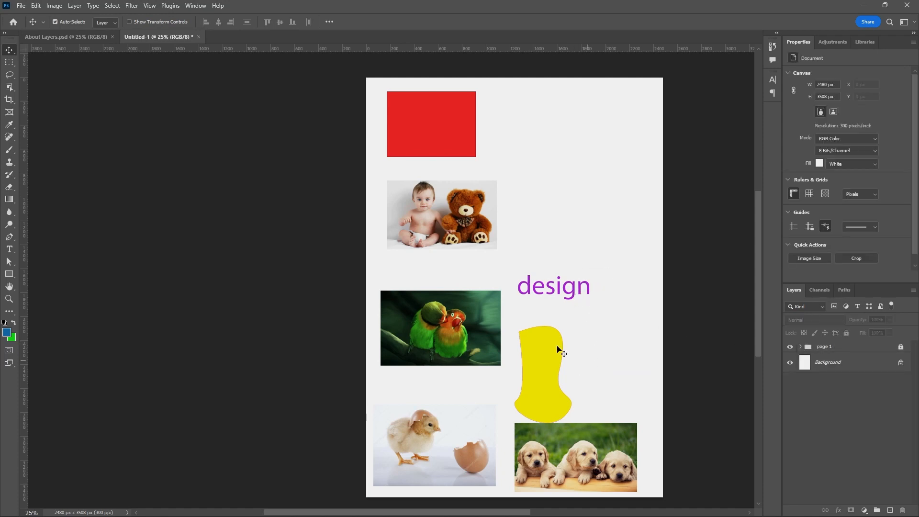
pyautogui.moveTo(453, 320); pyautogui.dragTo(561, 427)
pyautogui.moveTo(470, 228); pyautogui.dragTo(502, 297)
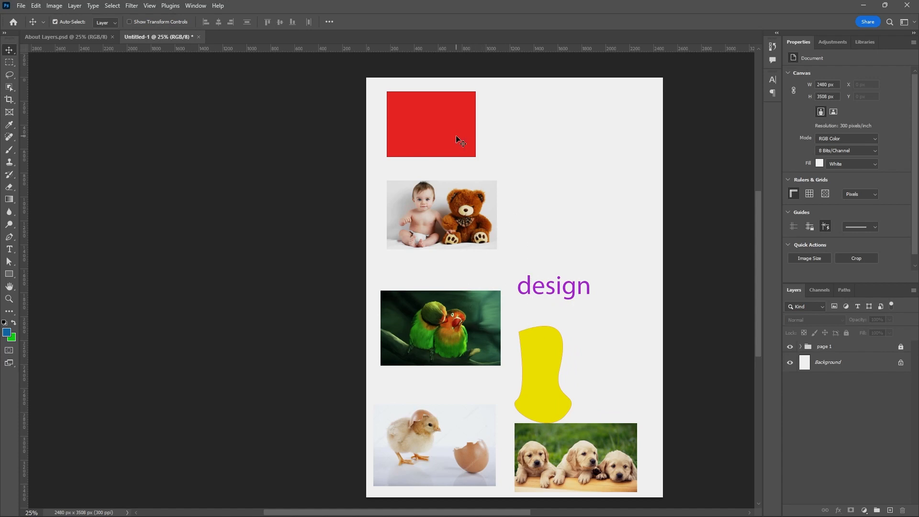
# Hide the page 1 group and add three new empty layers above it.
pyautogui.click(790, 347)
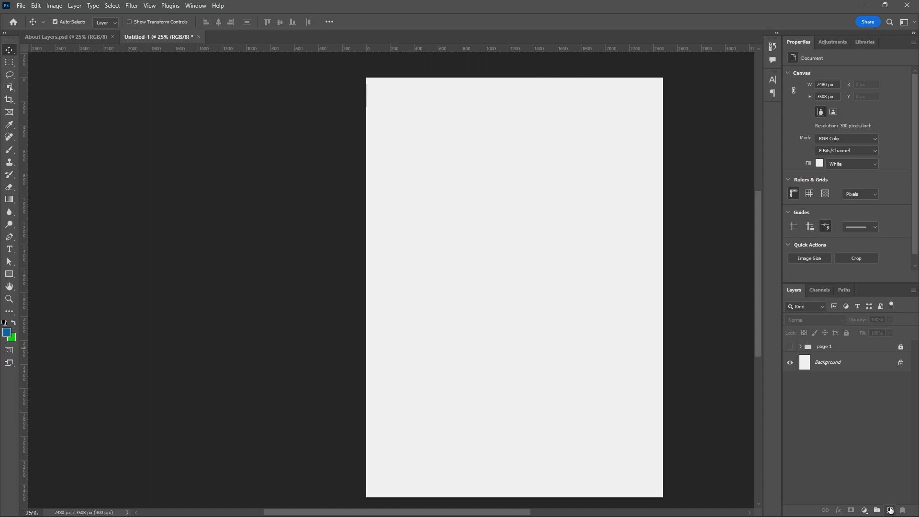
pyautogui.click(890, 511)
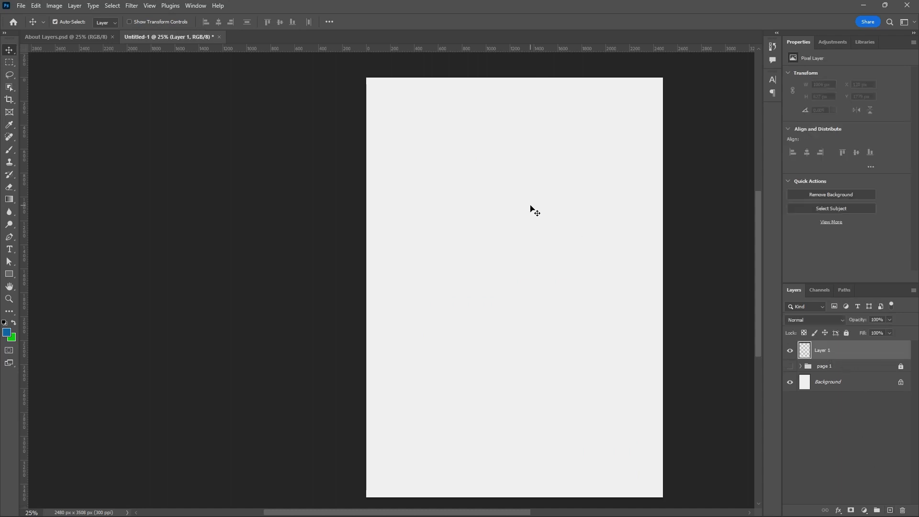
pyautogui.click(889, 511)
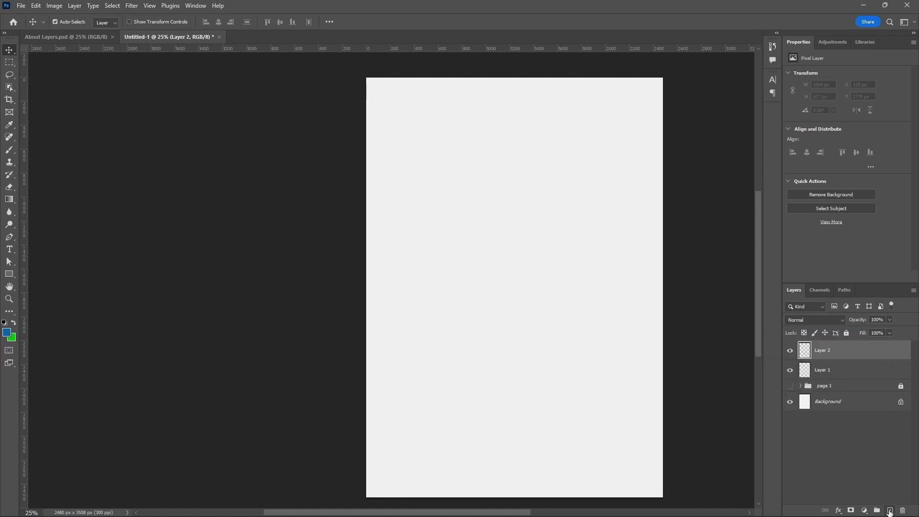
pyautogui.click(889, 510)
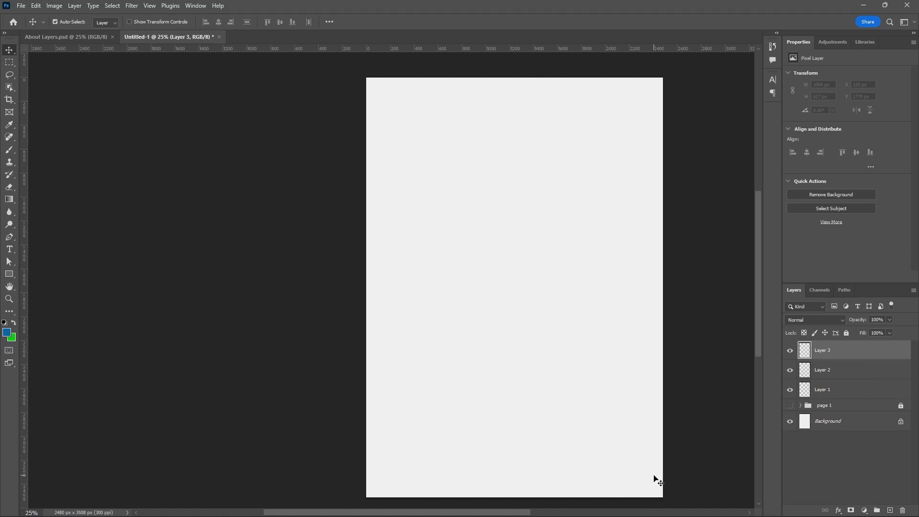
# Delete the empty layers Layer 1, Layer 2 and Layer 3 together.
pyautogui.keyDown('ctrl'); pyautogui.click(839, 389); pyautogui.keyUp('ctrl')
pyautogui.keyDown('ctrl'); pyautogui.click(843, 375); pyautogui.keyUp('ctrl')
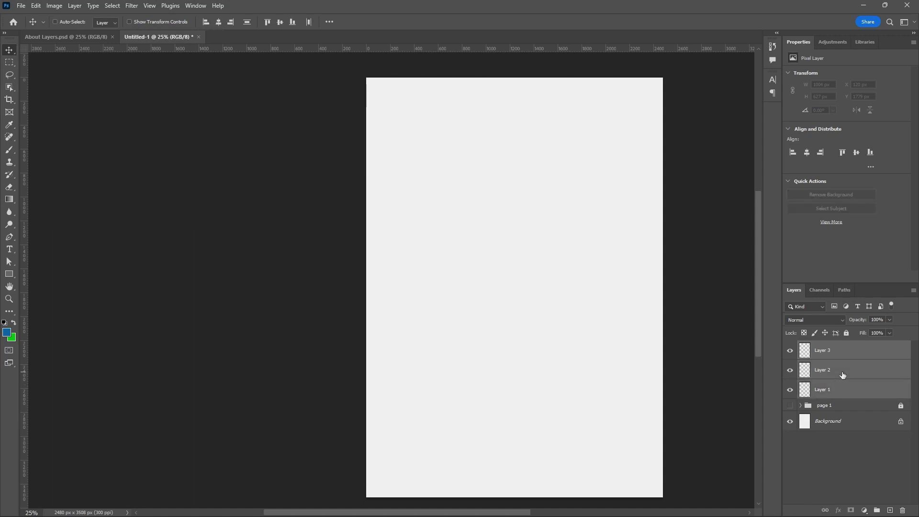
pyautogui.click(902, 510)
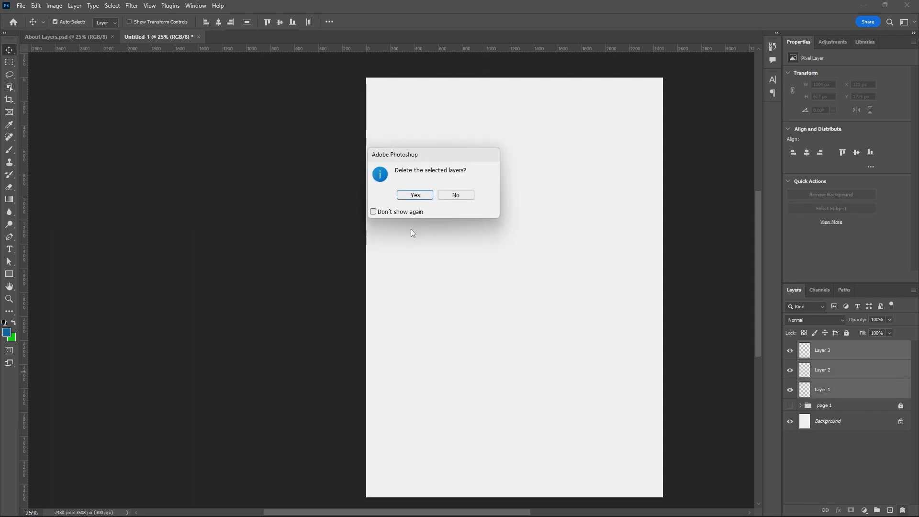
pyautogui.click(414, 194)
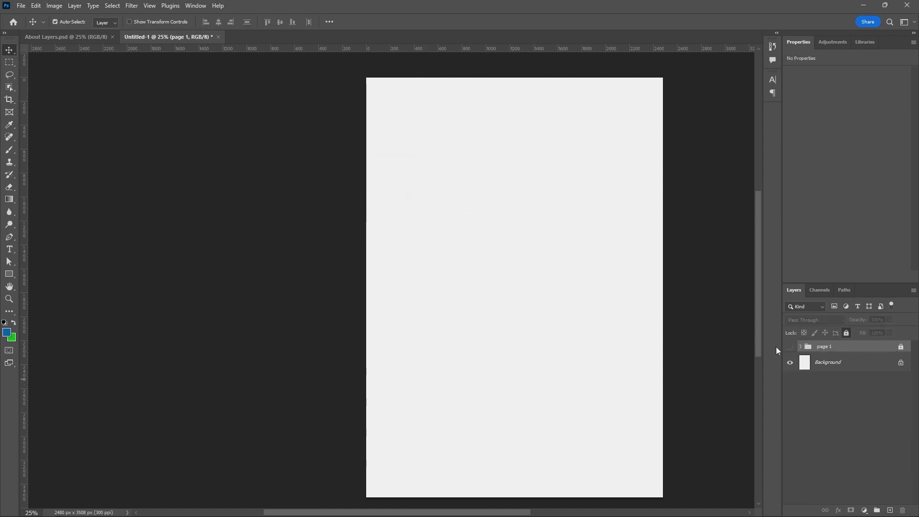
# Show the page 1 group again and unlock it.
pyautogui.click(790, 346)
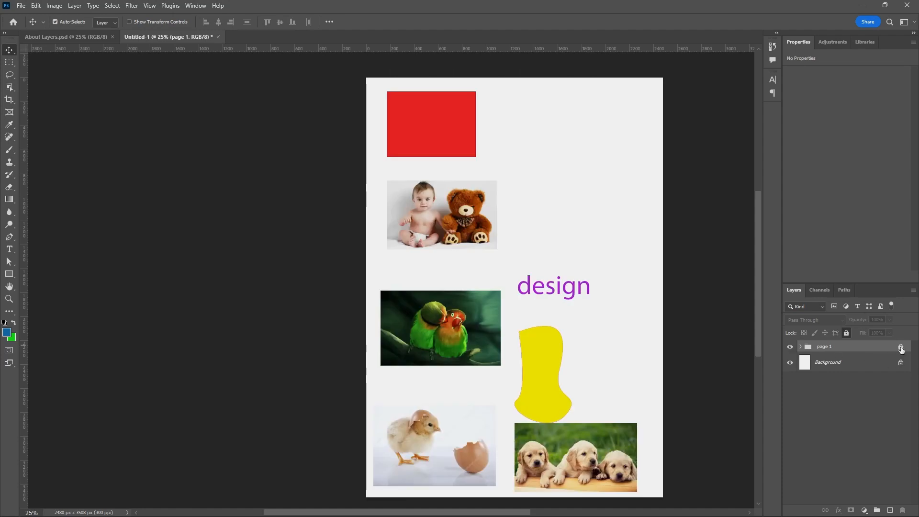
pyautogui.click(901, 347)
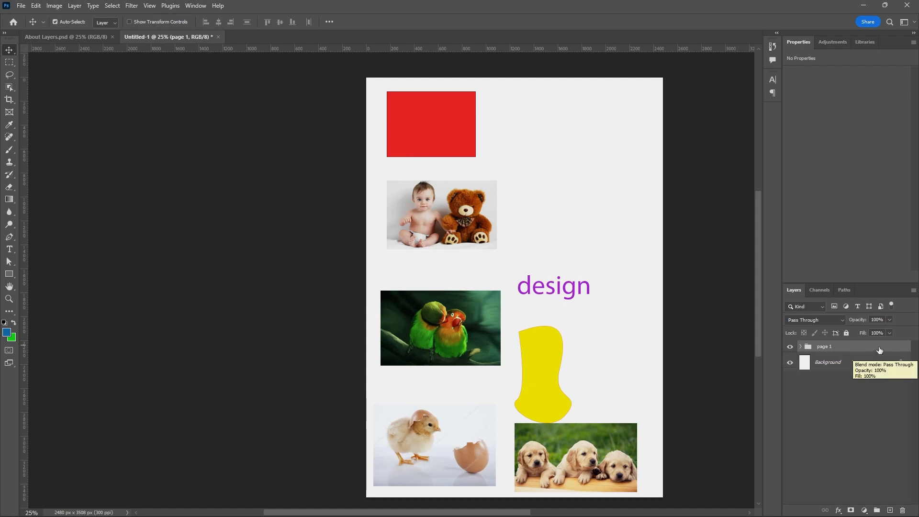
# Delete the page 1 group together with its contents, and undo the deletion.
pyautogui.click(902, 511)
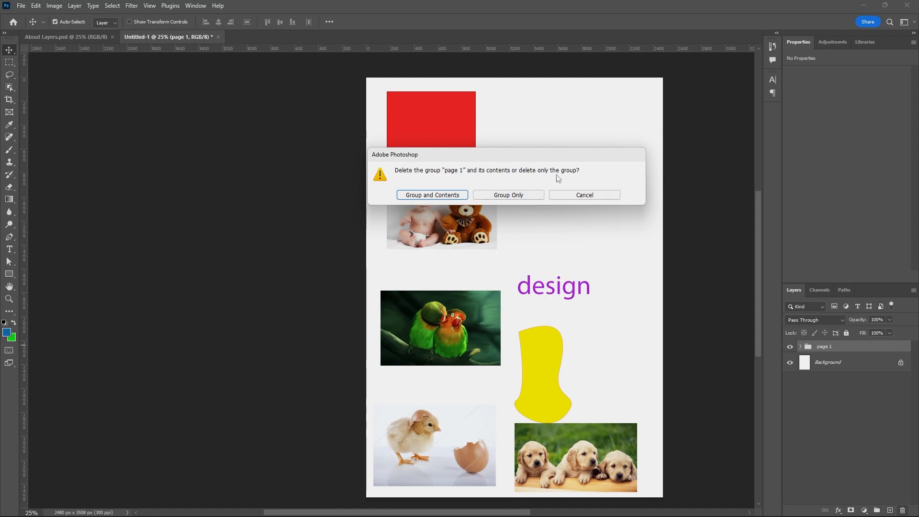
pyautogui.click(451, 196)
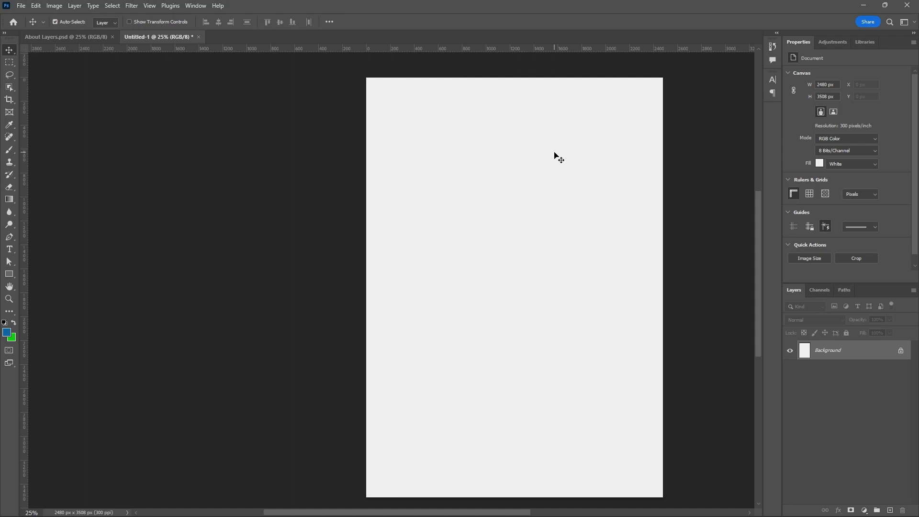
pyautogui.hotkey('ctrl', 'z')
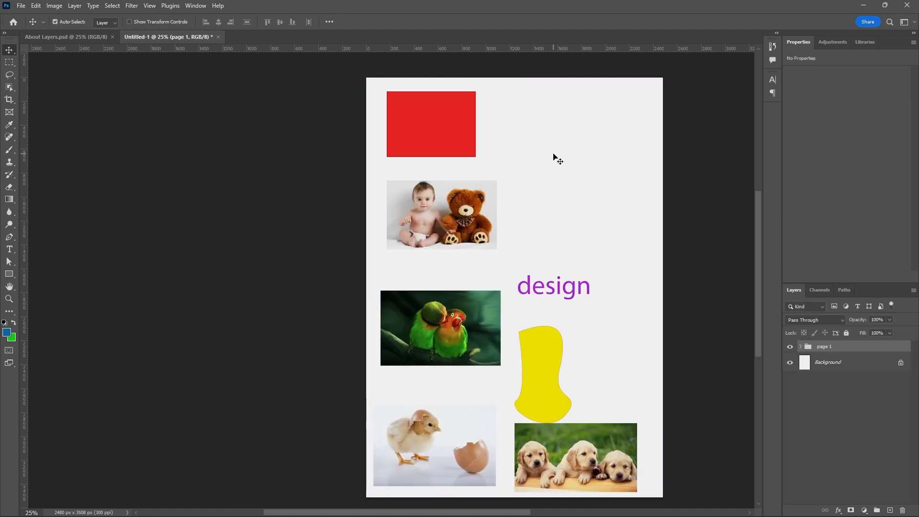
# Delete only the page 1 group, keeping the layers it contains, and deselect all layers.
pyautogui.click(902, 510)
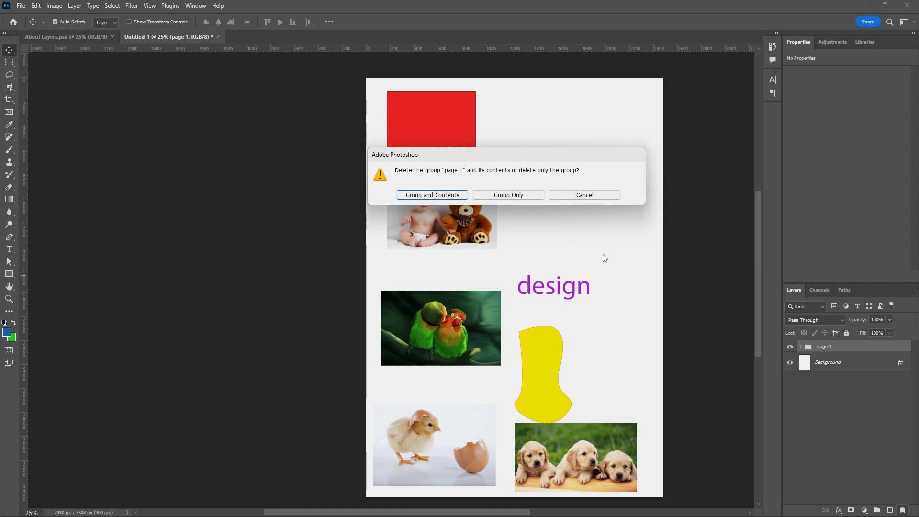
pyautogui.click(528, 197)
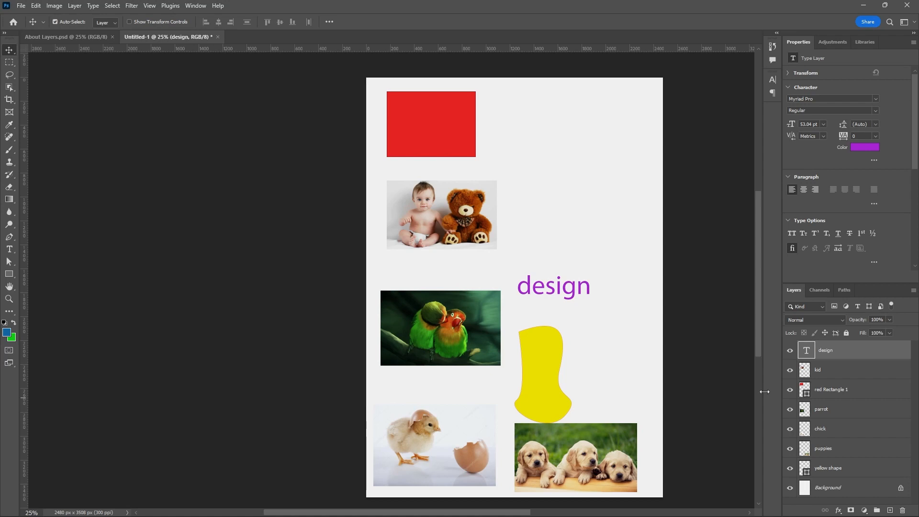
pyautogui.click(689, 321)
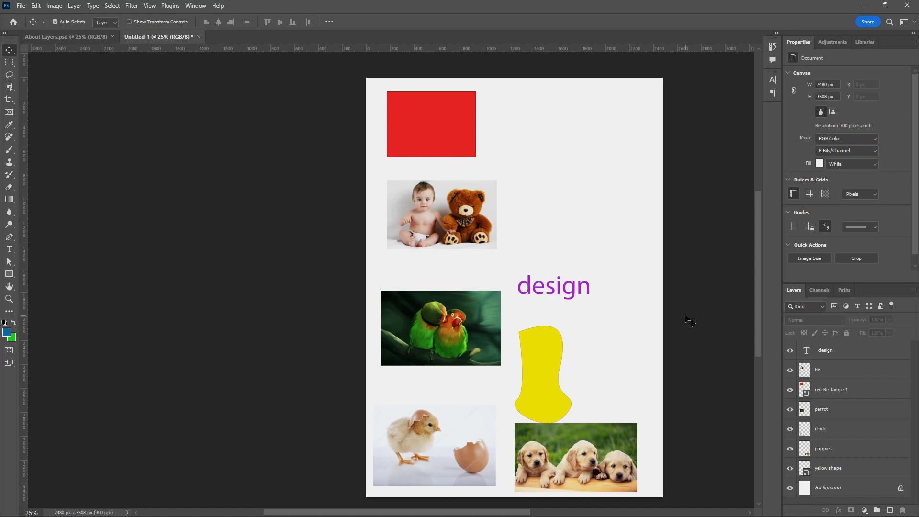
pyautogui.scroll(-1, 621, 308)
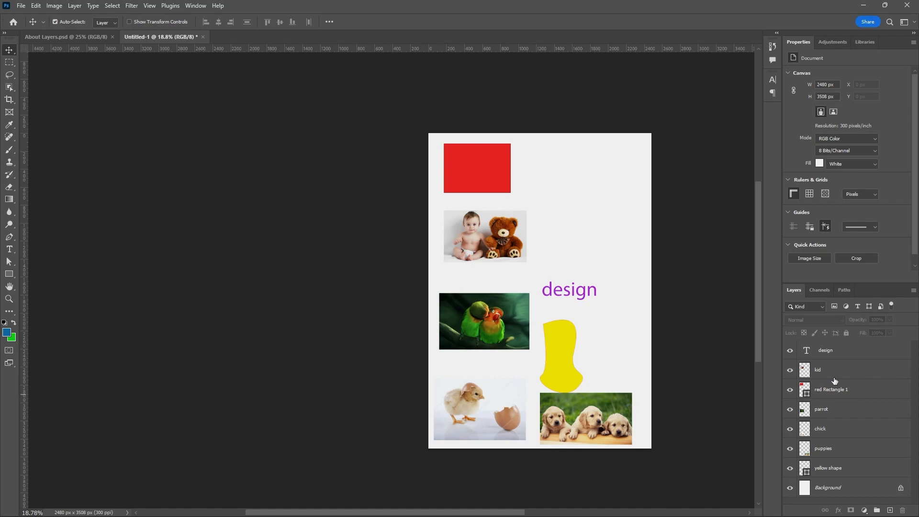
pyautogui.scroll(2, 834, 380)
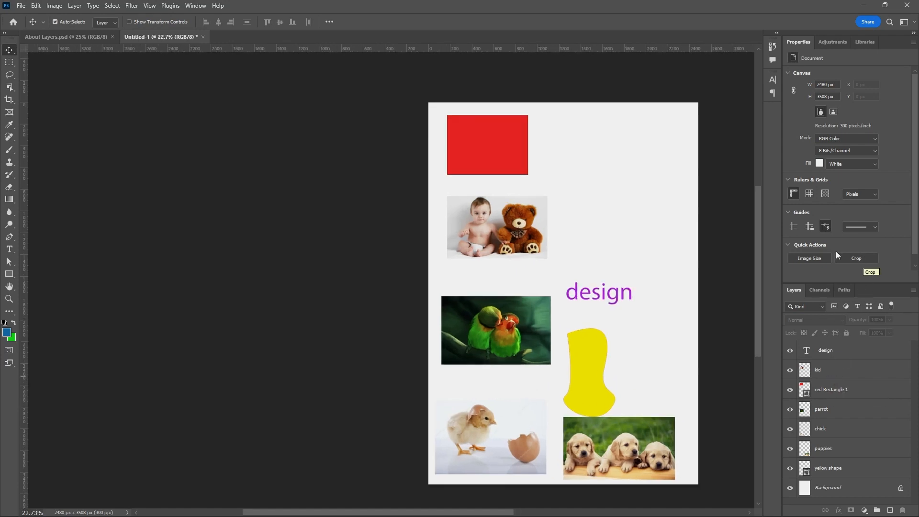
pyautogui.scroll(-3, 314, 301)
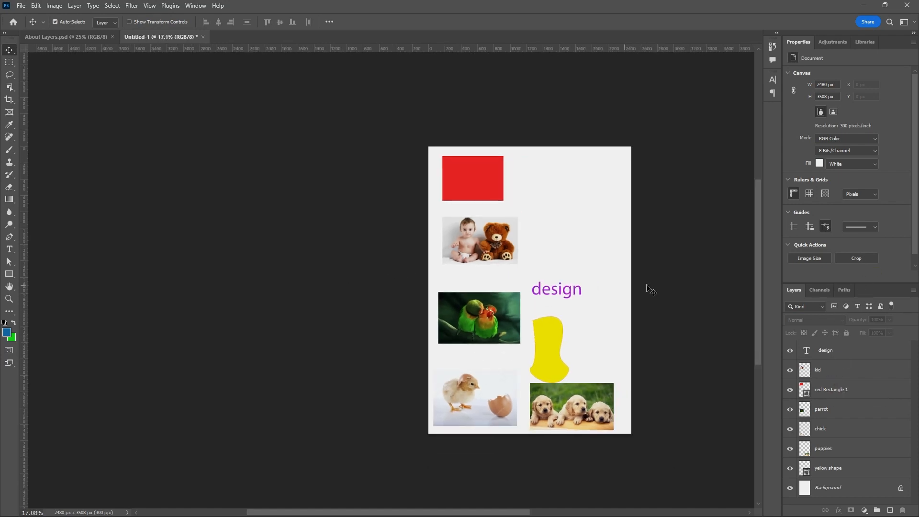
pyautogui.scroll(2, 711, 281)
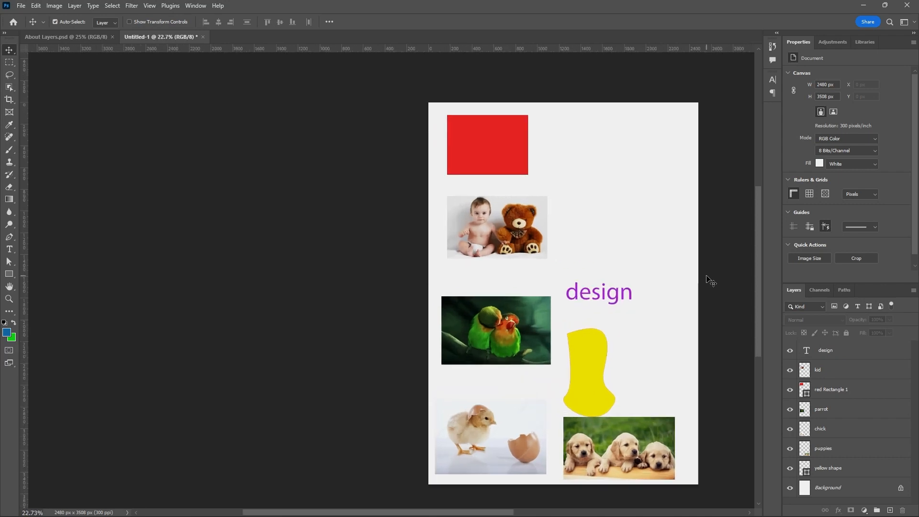
pyautogui.scroll(-1, 323, 333)
pyautogui.scroll(-1, 323, 333)
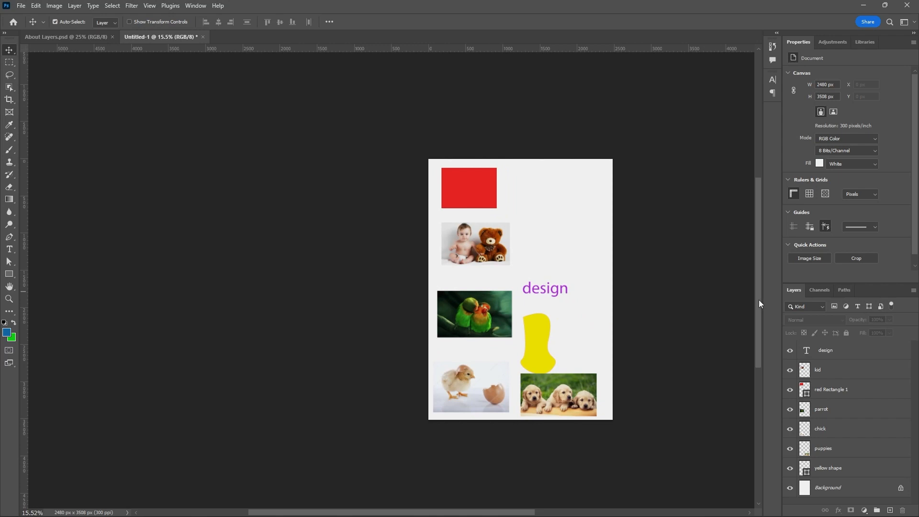
pyautogui.scroll(3, 759, 299)
pyautogui.scroll(-3, 754, 281)
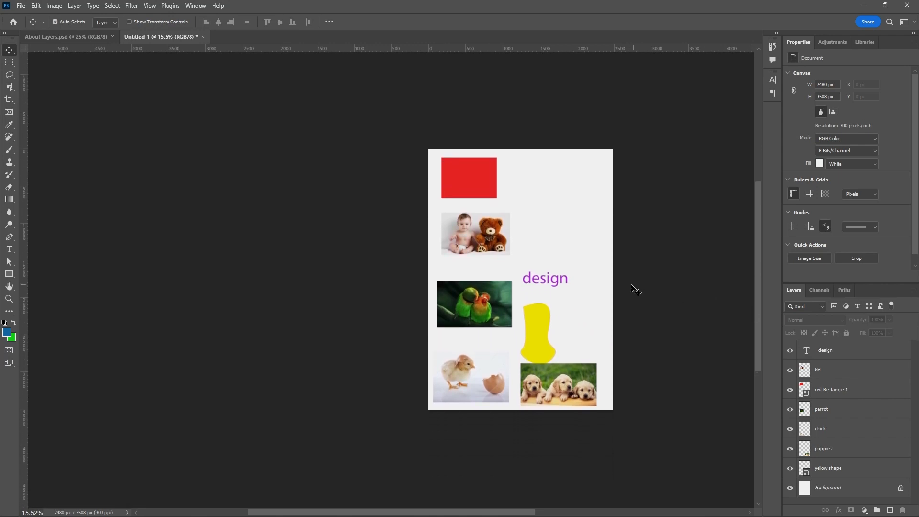
pyautogui.scroll(5, 625, 291)
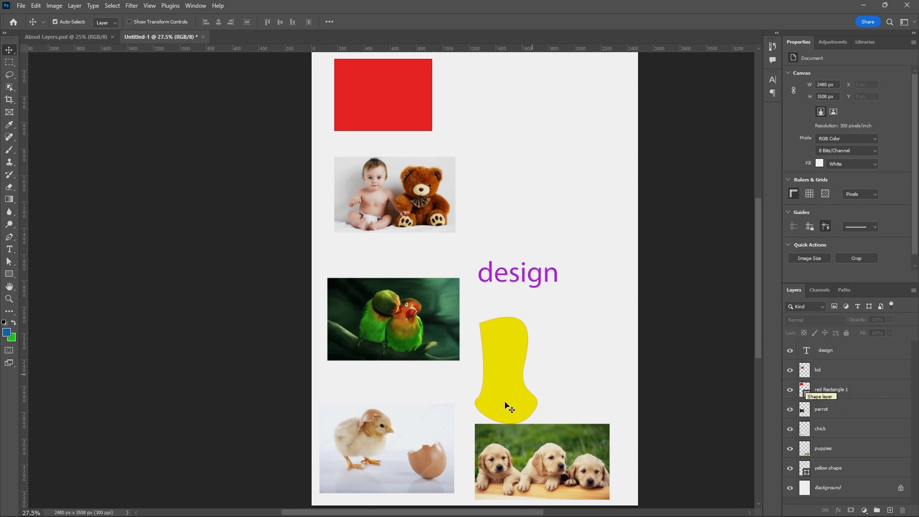
pyautogui.moveTo(504, 509)
pyautogui.scroll(3, 875, 367)
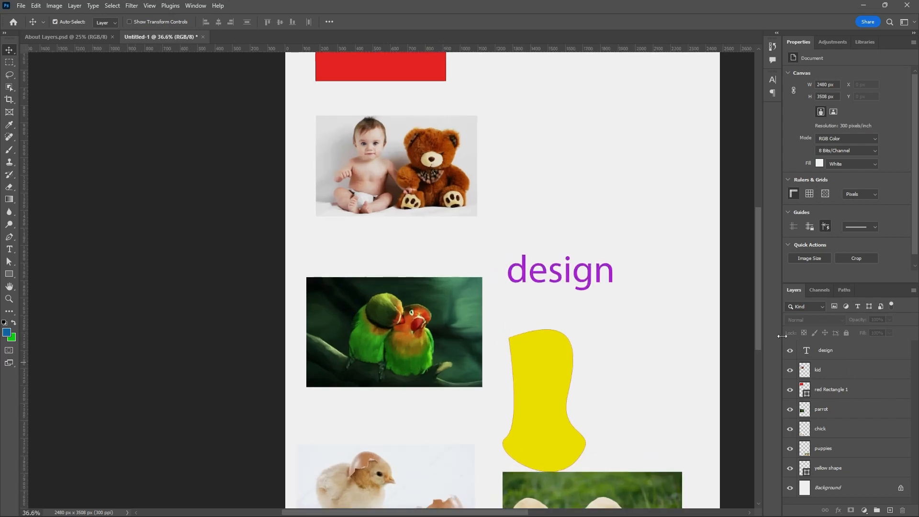
pyautogui.scroll(-8, 531, 287)
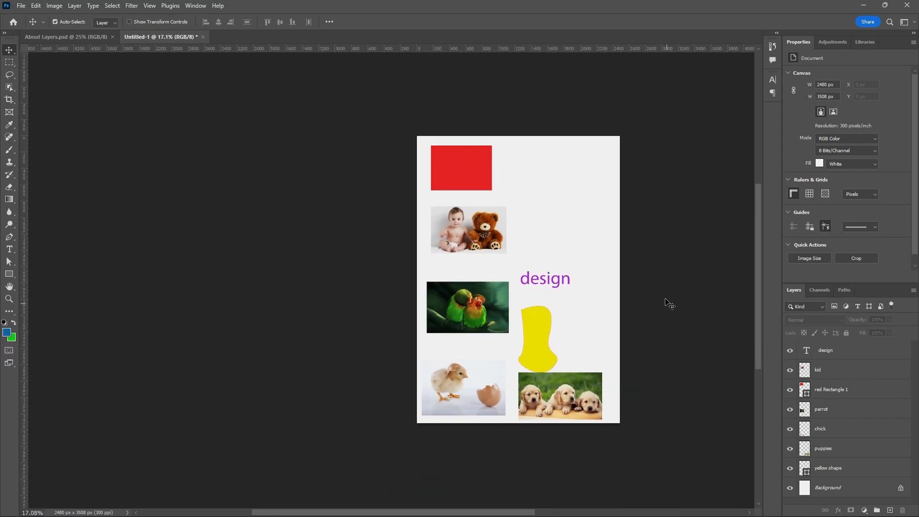
pyautogui.scroll(1, 665, 301)
pyautogui.scroll(-2, 666, 302)
pyautogui.scroll(1, 716, 294)
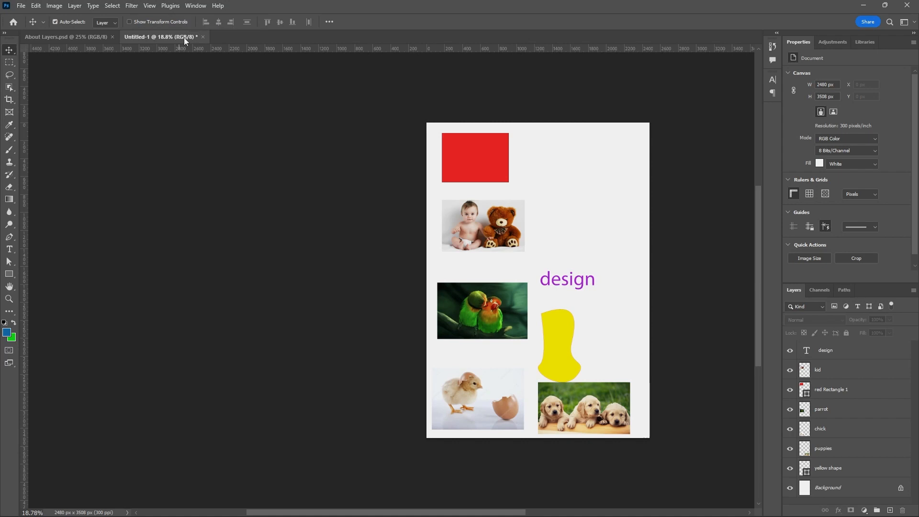
pyautogui.moveTo(184, 37)
pyautogui.mouseDown()
pyautogui.moveTo(220, 113)
pyautogui.moveTo(197, 36)
pyautogui.mouseUp()
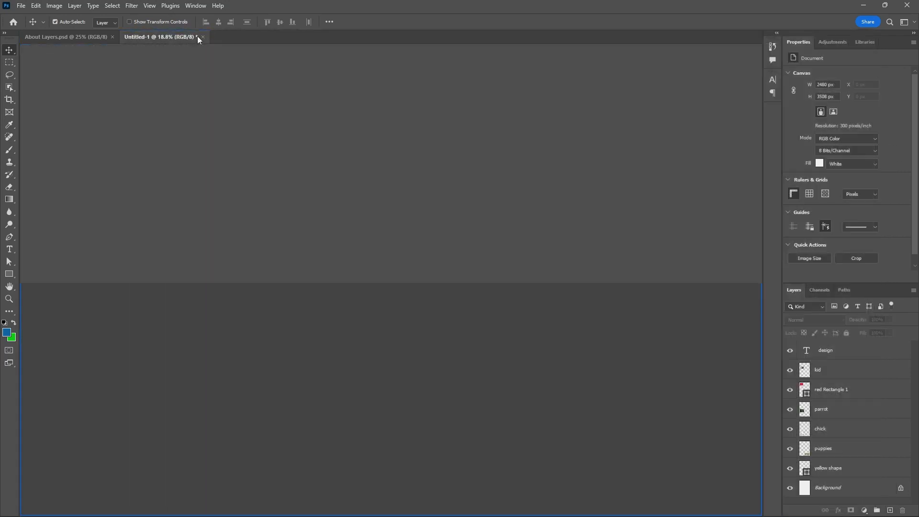
pyautogui.scroll(1, 627, 272)
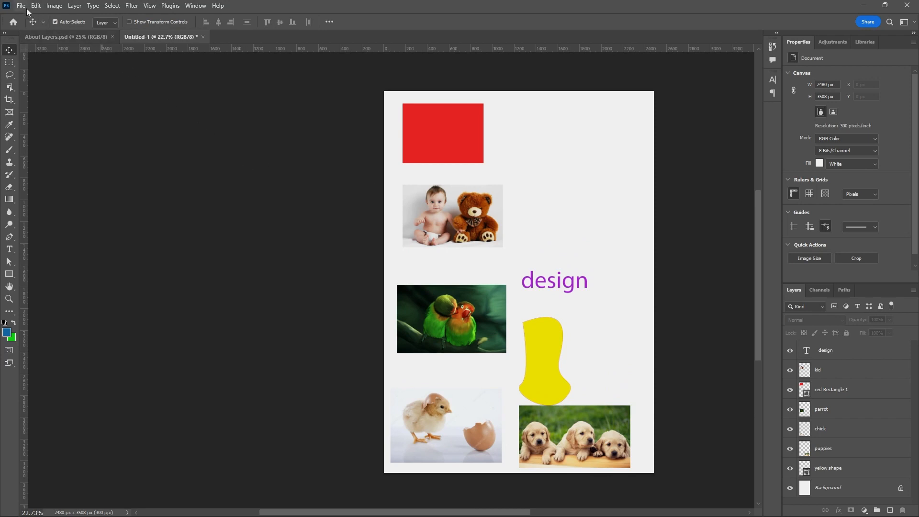
# Duplicate the Untitled-1 image with its layers unmerged as a new document named "example".
pyautogui.click(53, 7)
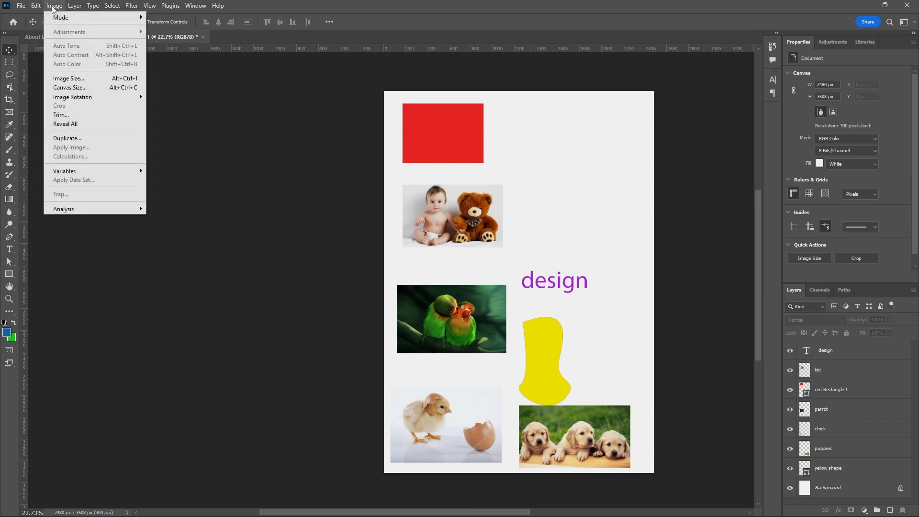
pyautogui.click(87, 139)
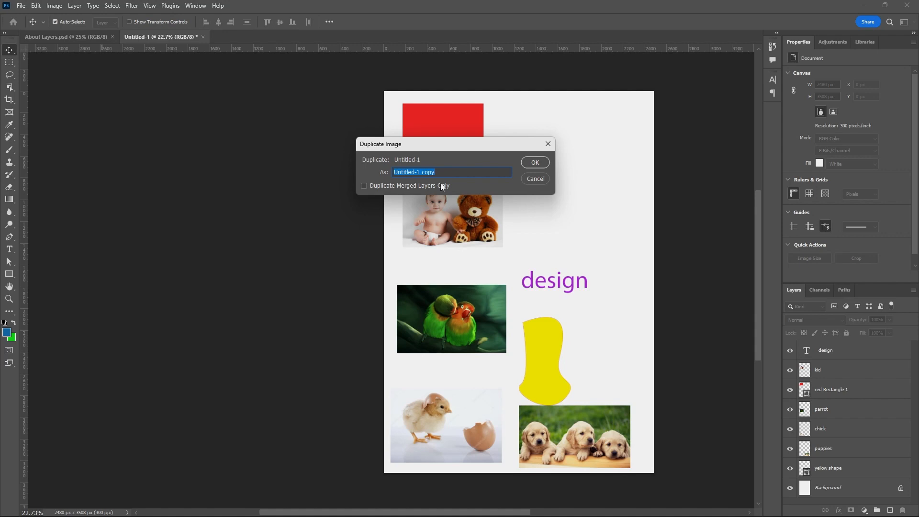
pyautogui.write('example')
pyautogui.click(534, 162)
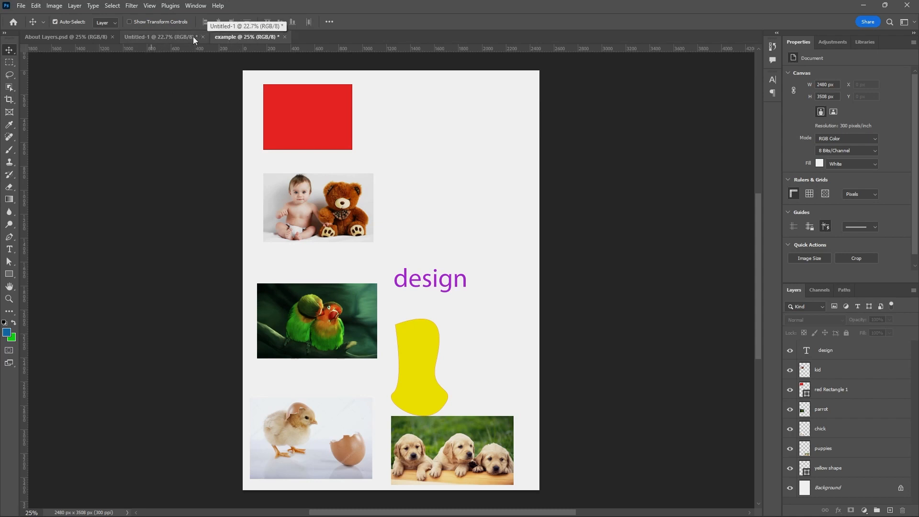
# Save the Untitled-1 document to the Desktop as a Photoshop file named "with layers", accepting the default format options.
pyautogui.click(176, 39)
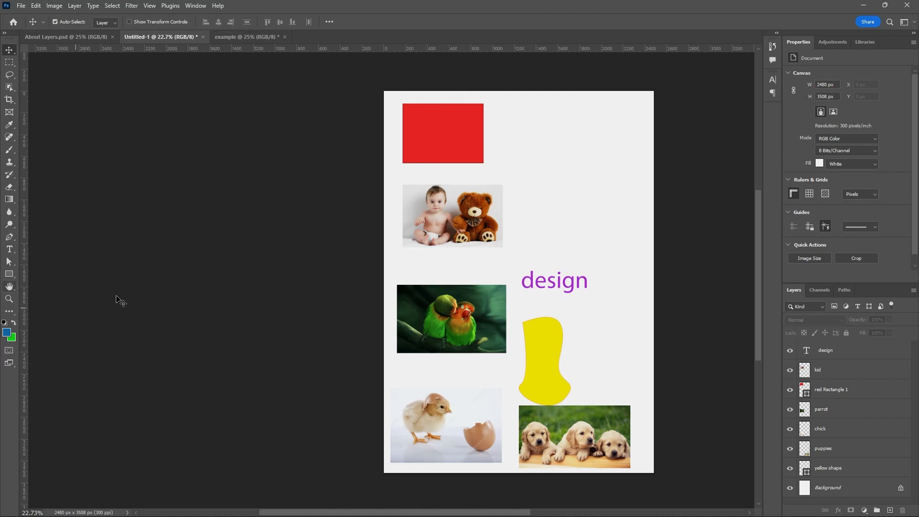
pyautogui.click(22, 8)
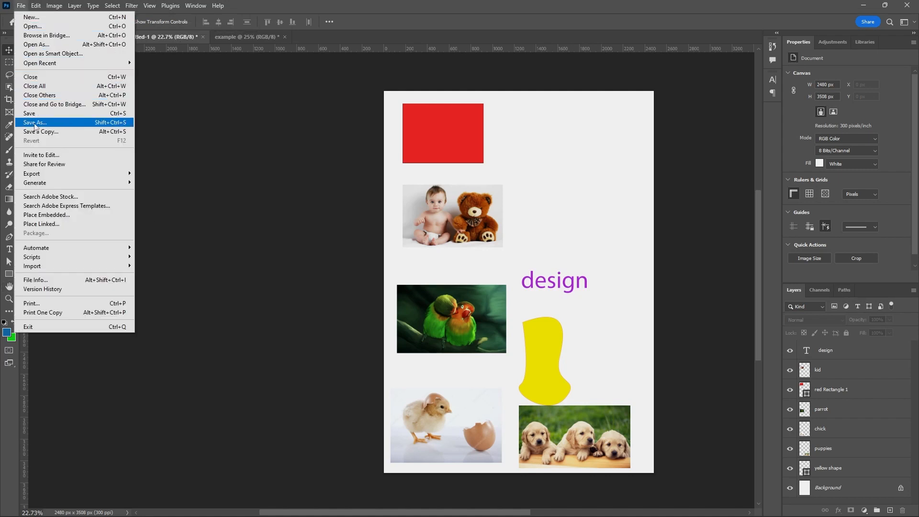
pyautogui.click(19, 116)
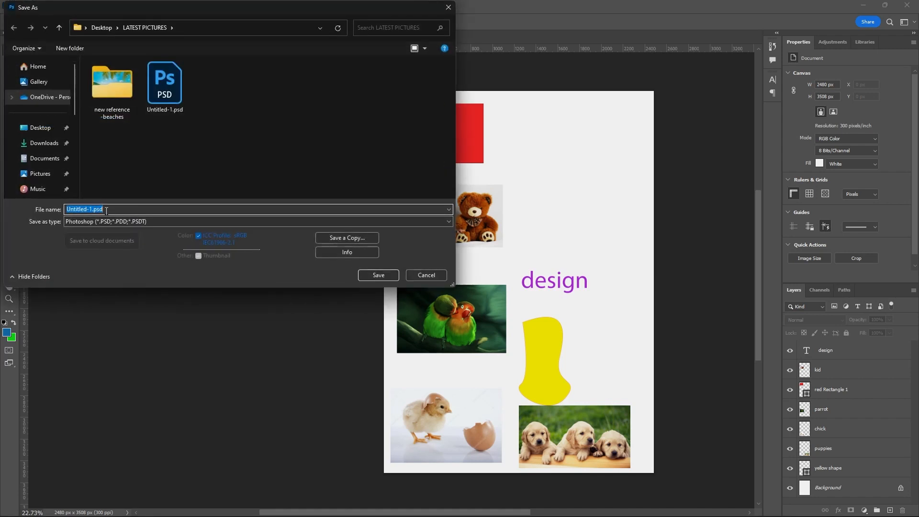
pyautogui.write('with layers')
pyautogui.click(52, 133)
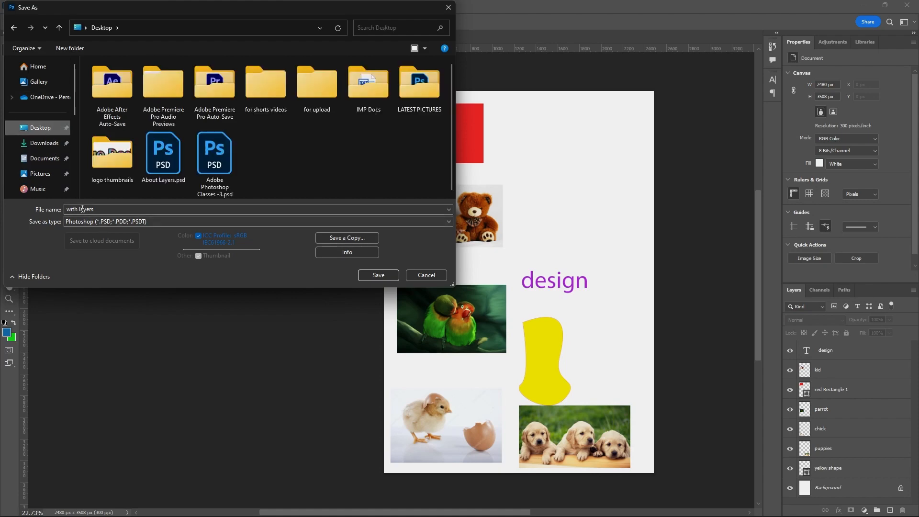
pyautogui.click(371, 277)
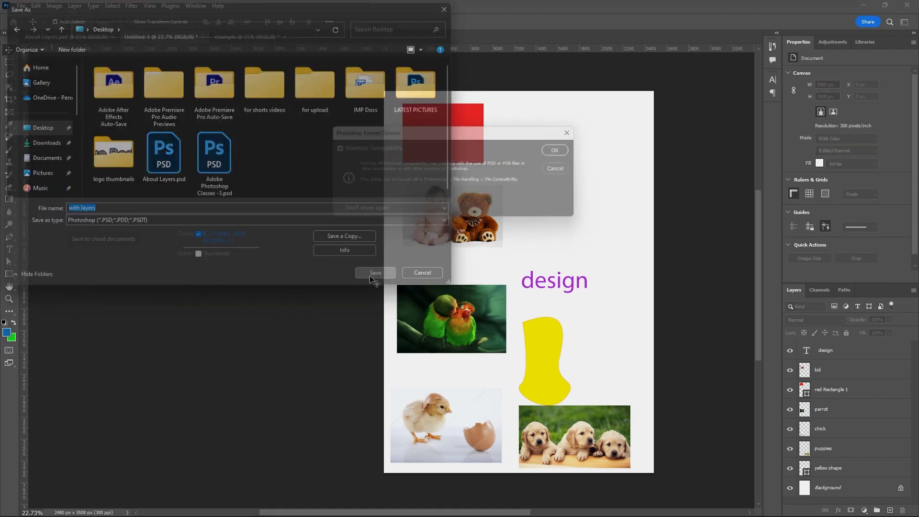
pyautogui.click(564, 150)
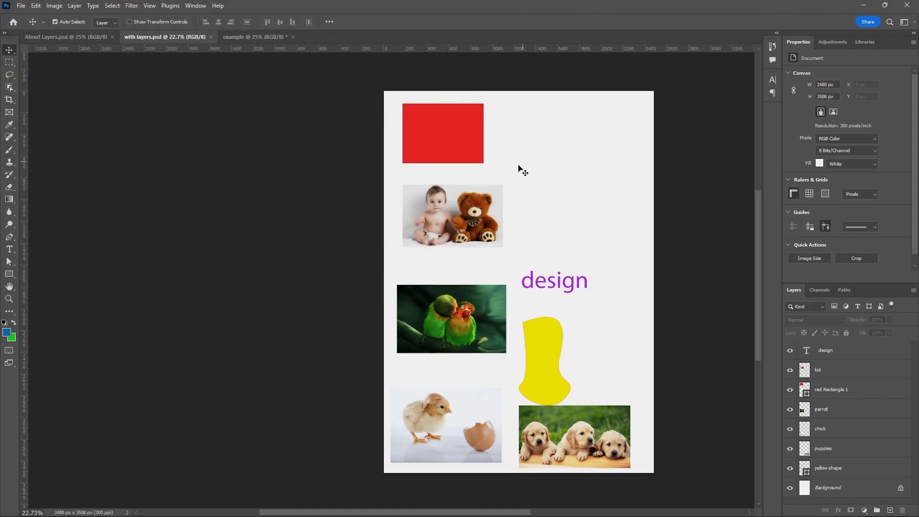
# Save the example document to the Desktop as "example with merge layers.psd" in Photoshop format with Maximize Compatibility on.
pyautogui.click(243, 38)
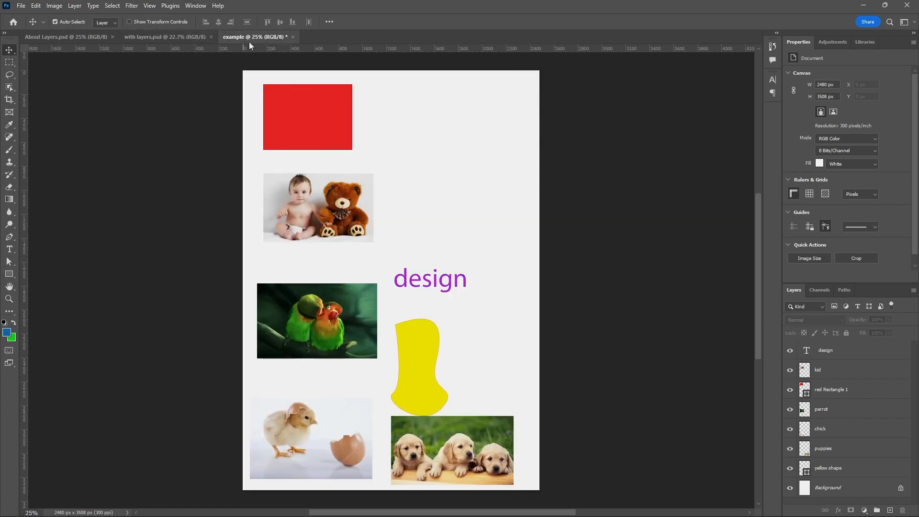
pyautogui.click(21, 7)
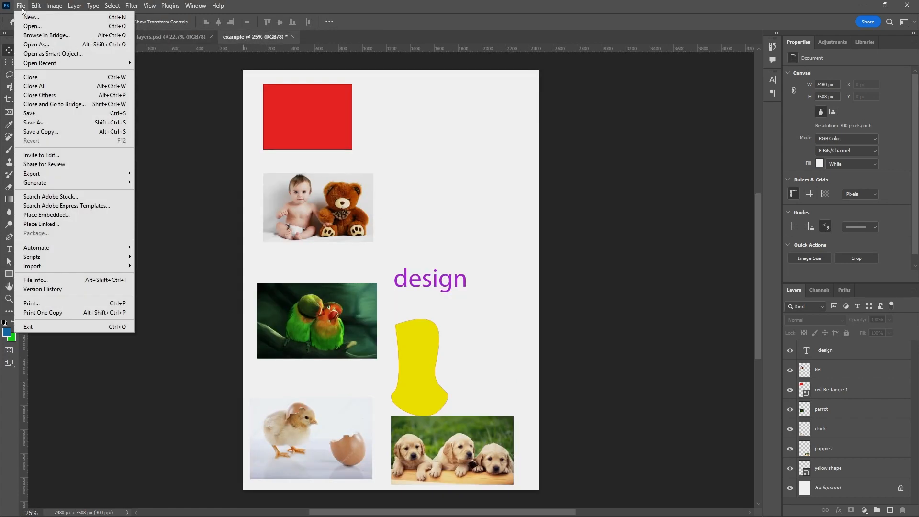
pyautogui.click(29, 123)
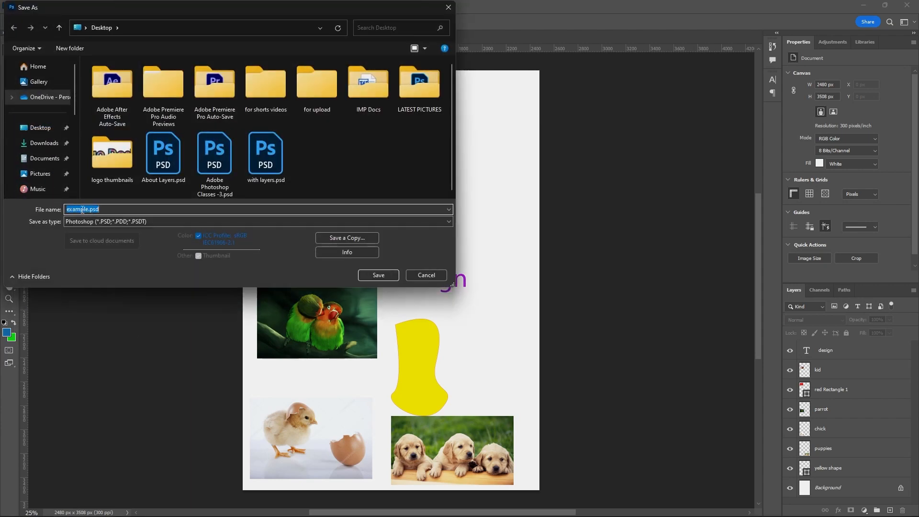
pyautogui.click(87, 209)
pyautogui.write('with')
pyautogui.write(' ou')
pyautogui.press('BackSpace')
pyautogui.write('t')
pyautogui.press('BackSpace')
pyautogui.press('BackSpace')
pyautogui.write('out la')
pyautogui.press('BackSpace')
pyautogui.press('BackSpace')
pyautogui.press('BackSpace')
pyautogui.press('BackSpace')
pyautogui.press('BackSpace')
pyautogui.press('BackSpace')
pyautogui.write('merge')
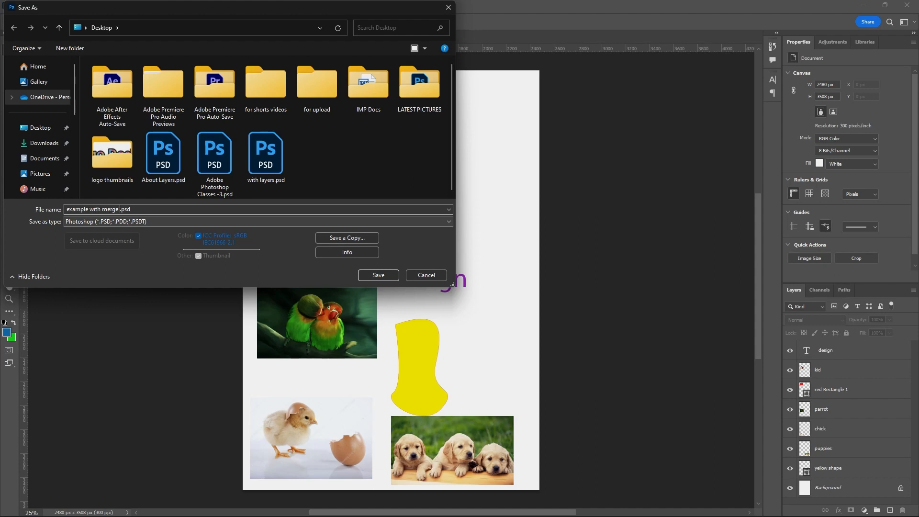
pyautogui.write('layers')
pyautogui.click(374, 274)
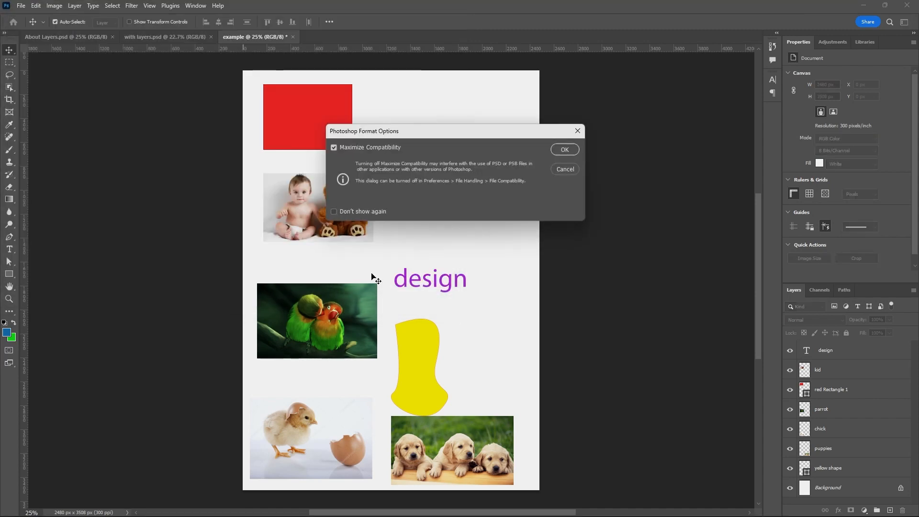
pyautogui.click(563, 150)
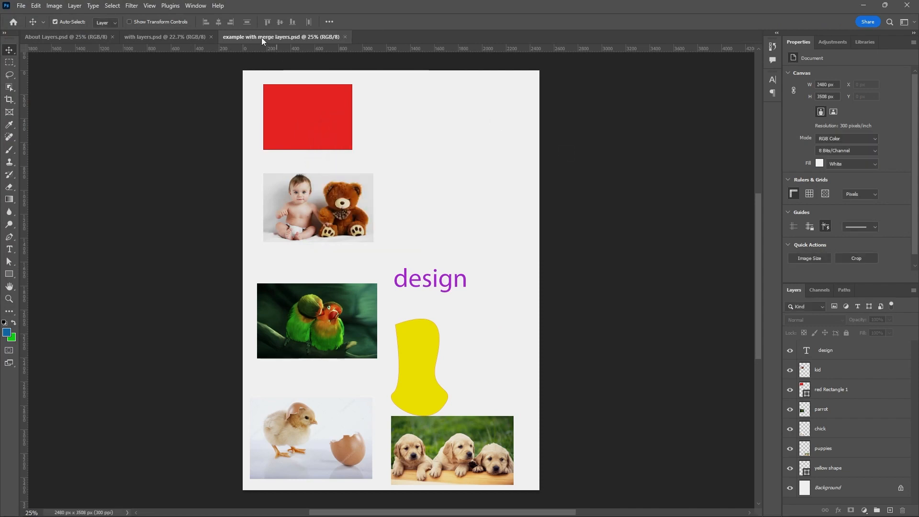
# Compare the with layers.psd and example with merge layers.psd documents by switching between them.
pyautogui.click(177, 38)
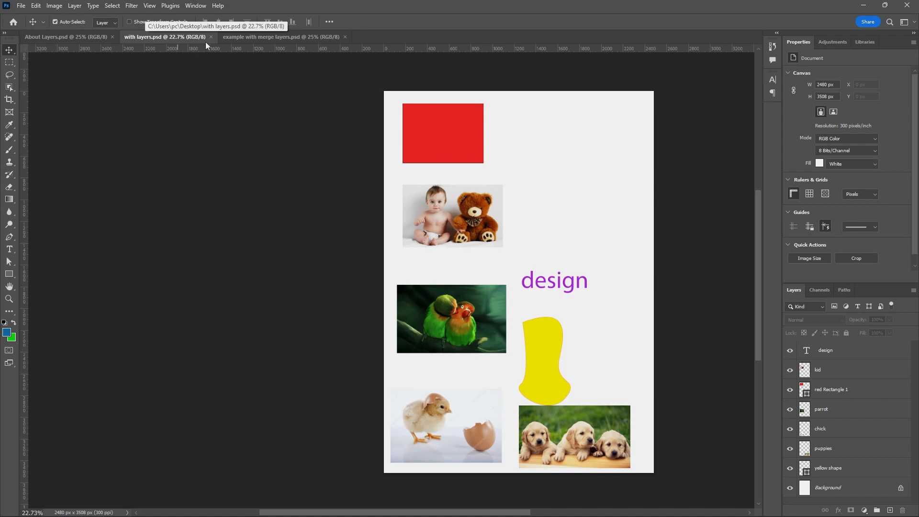
pyautogui.click(260, 38)
pyautogui.click(193, 39)
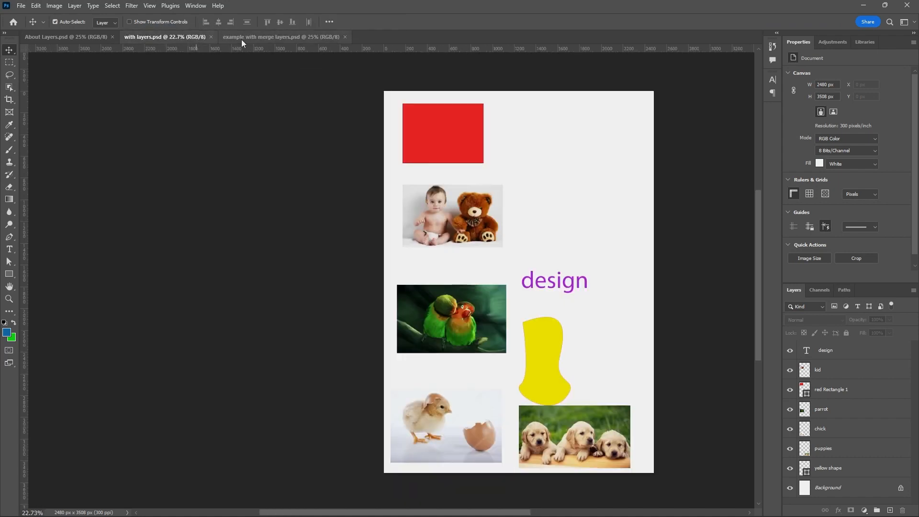
pyautogui.click(241, 39)
# Save a copy of with layers.psd to the Desktop in JPEG format as "with layers copy.jpg".
pyautogui.click(191, 39)
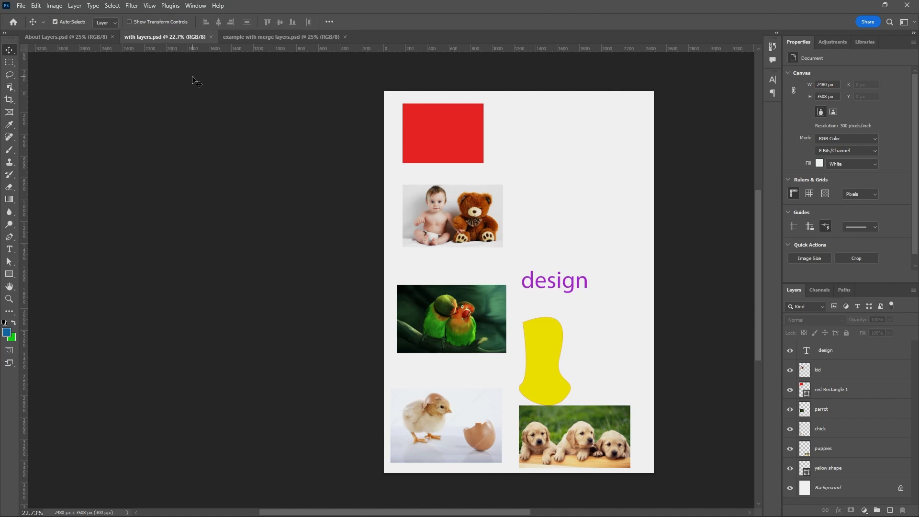
pyautogui.press('ctrl')
pyautogui.click(21, 6)
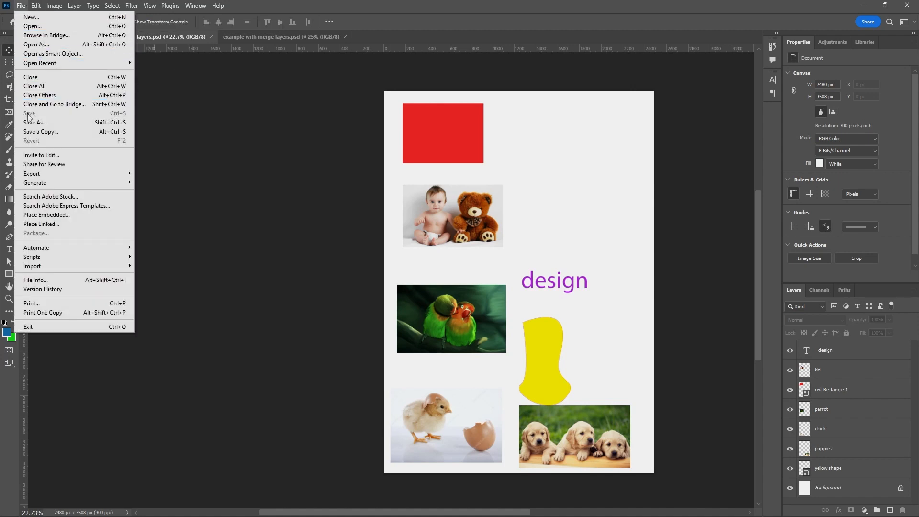
pyautogui.click(47, 136)
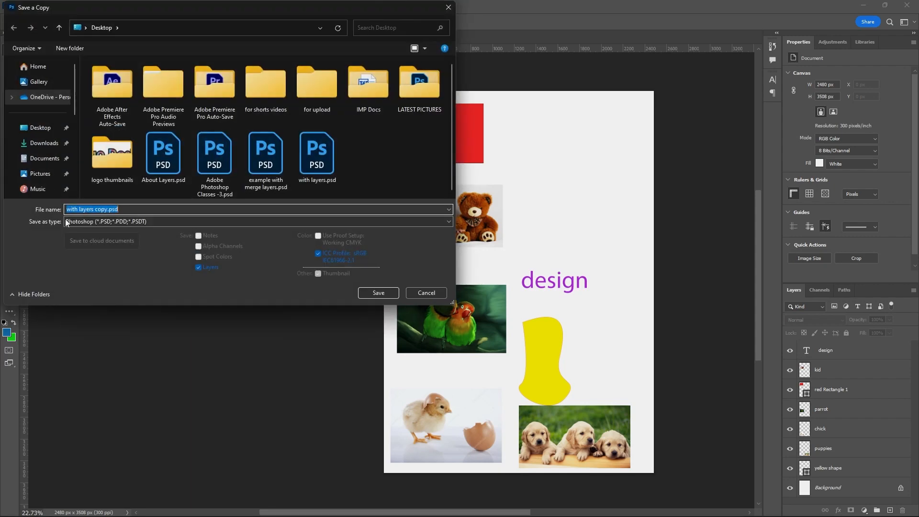
pyautogui.click(111, 221)
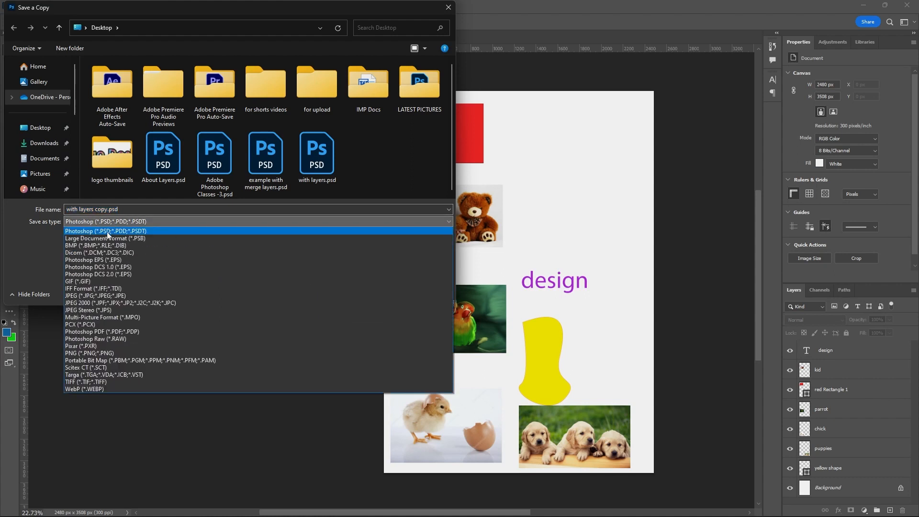
pyautogui.click(87, 296)
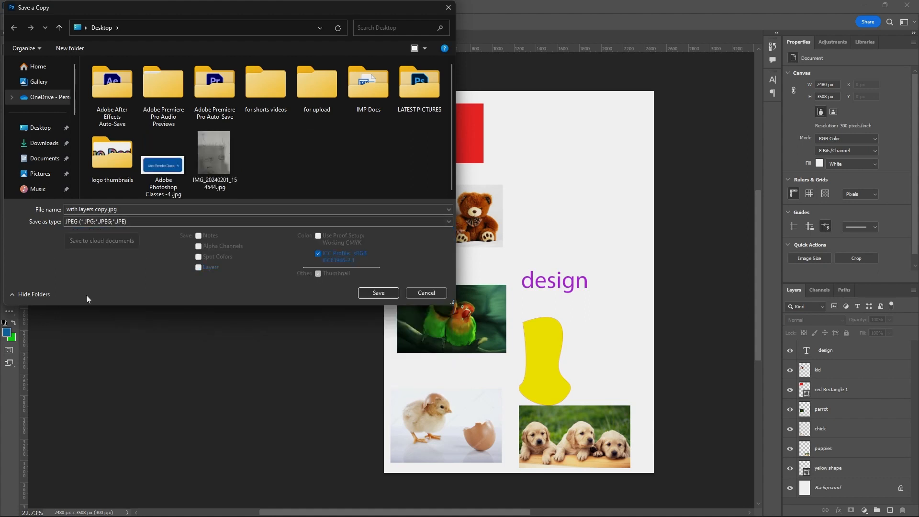
pyautogui.click(369, 294)
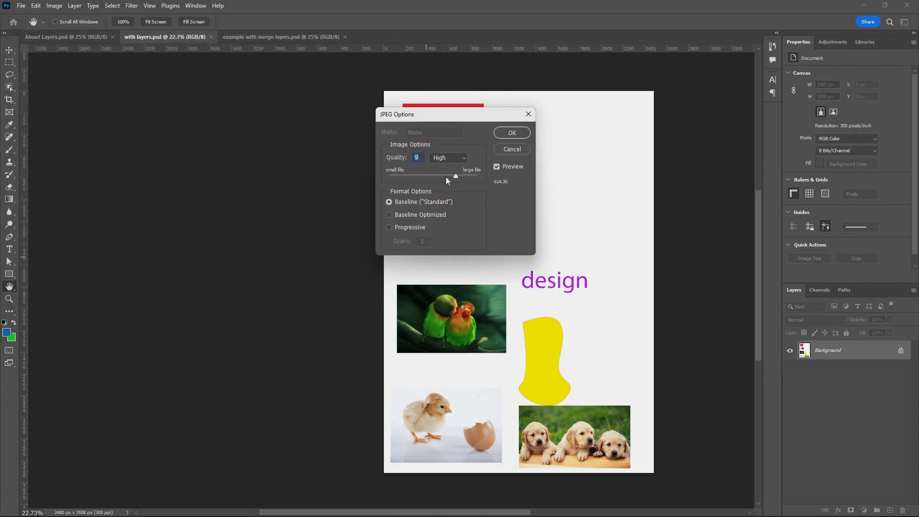
# Try a low JPEG quality of 3, raise the quality close to the large-file end, and confirm the JPEG options.
pyautogui.moveTo(456, 176); pyautogui.dragTo(409, 183)
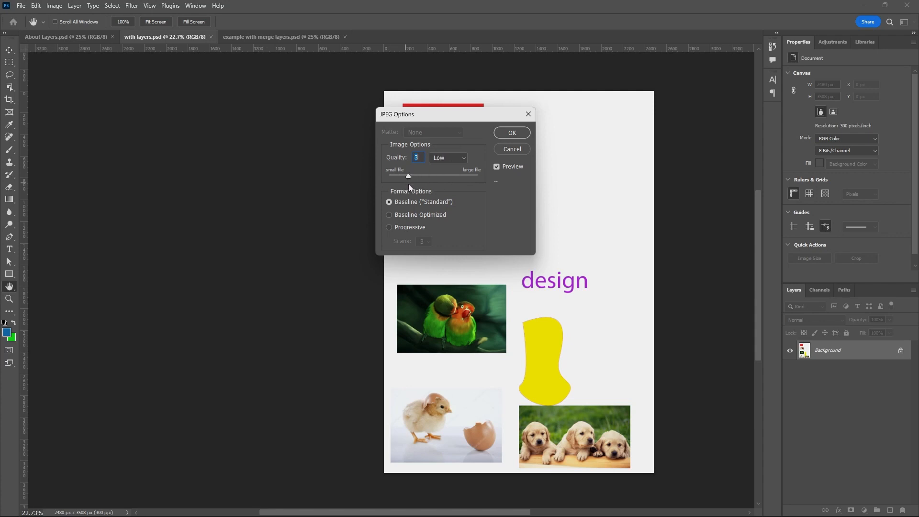
pyautogui.click(453, 157)
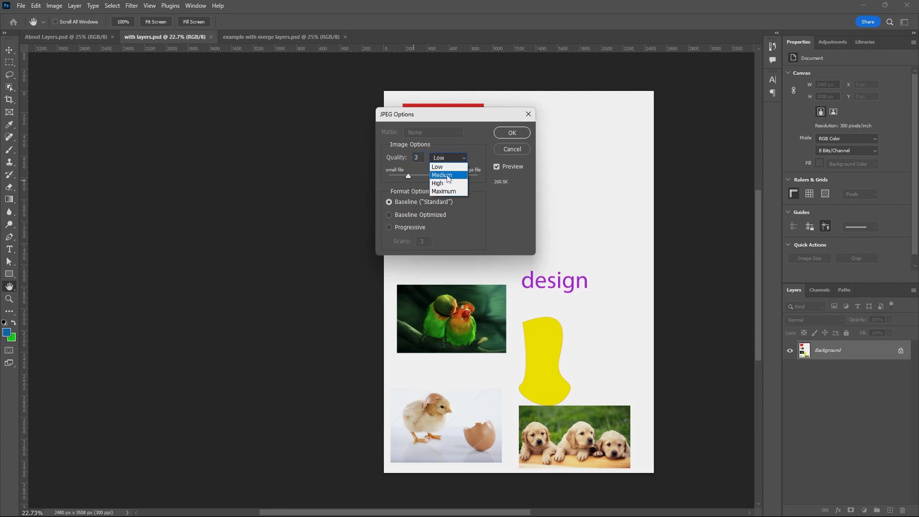
pyautogui.click(442, 174)
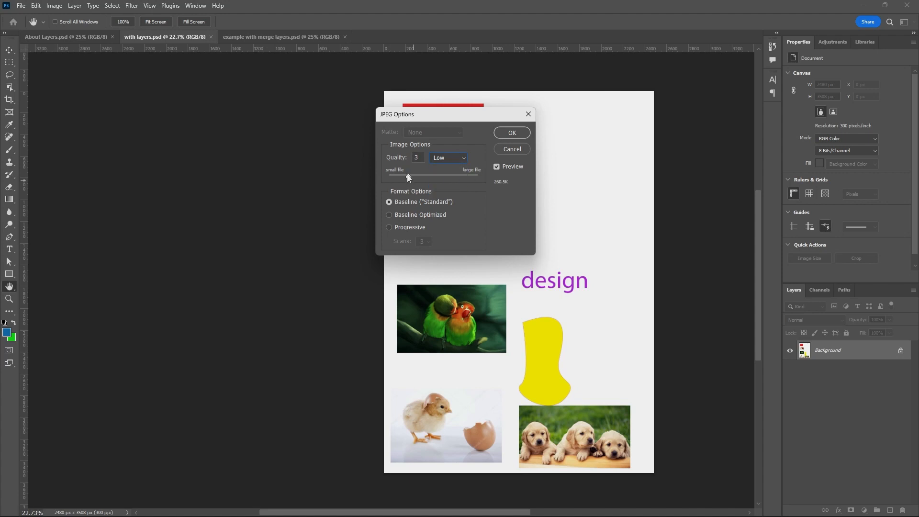
pyautogui.moveTo(470, 179); pyautogui.dragTo(475, 179)
pyautogui.click(513, 133)
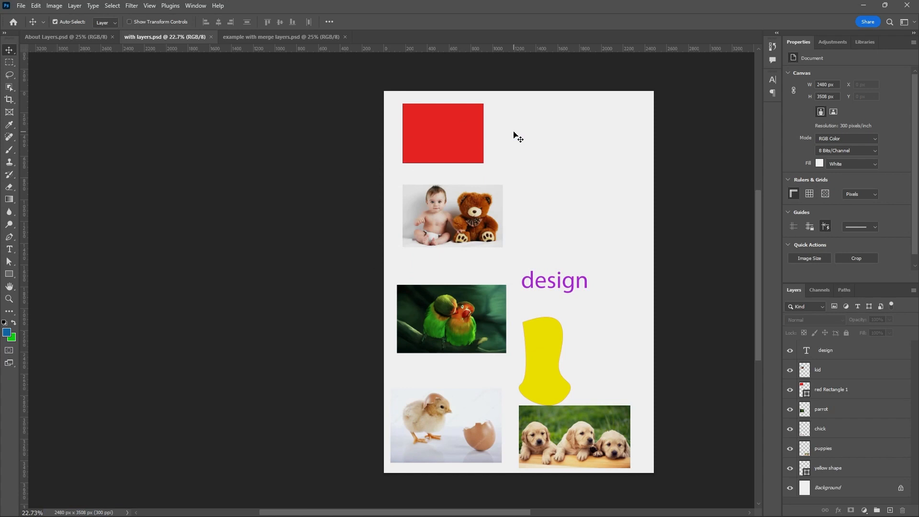
# Unlock the Background layer in example with merge layers.psd, turning it into a regular layer.
pyautogui.click(255, 36)
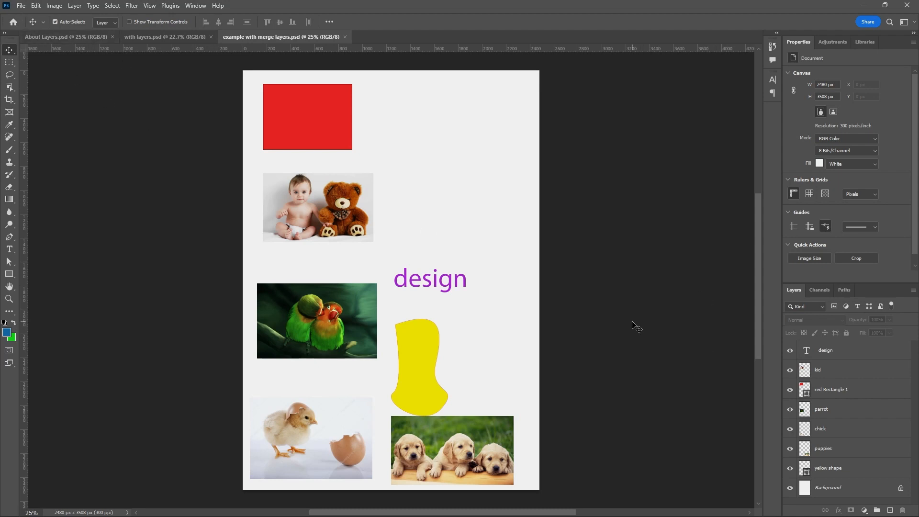
pyautogui.click(851, 354)
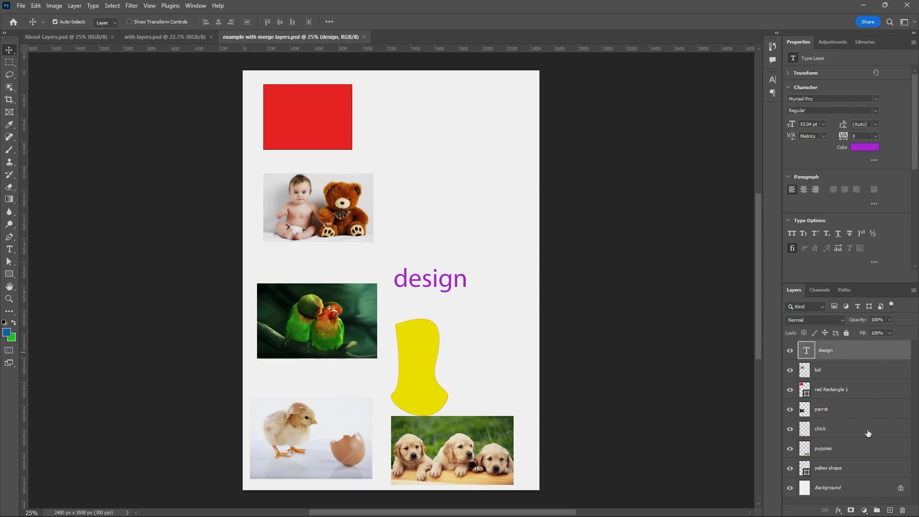
pyautogui.click(900, 488)
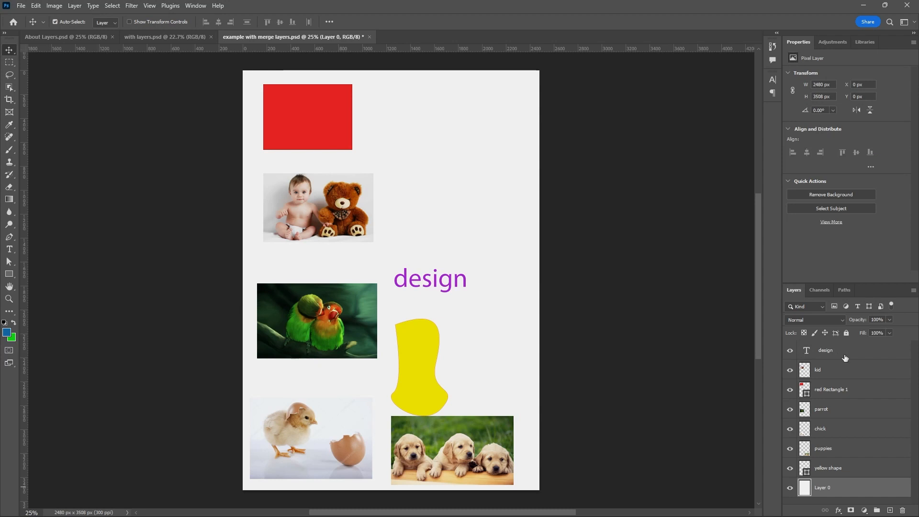
# Merge all layers from design down to yellow shape into a single layer, leaving out the white bottom layer.
pyautogui.click(840, 353)
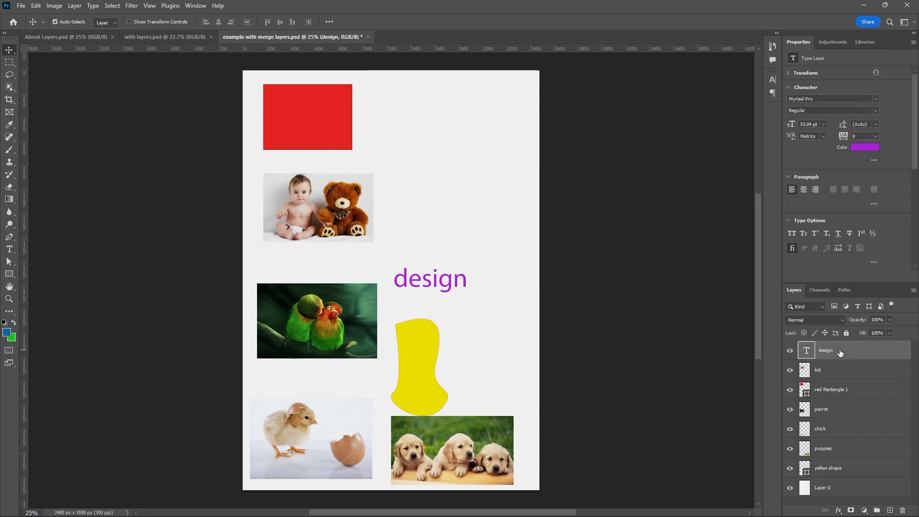
pyautogui.keyDown('shift'); pyautogui.click(848, 469); pyautogui.keyUp('shift')
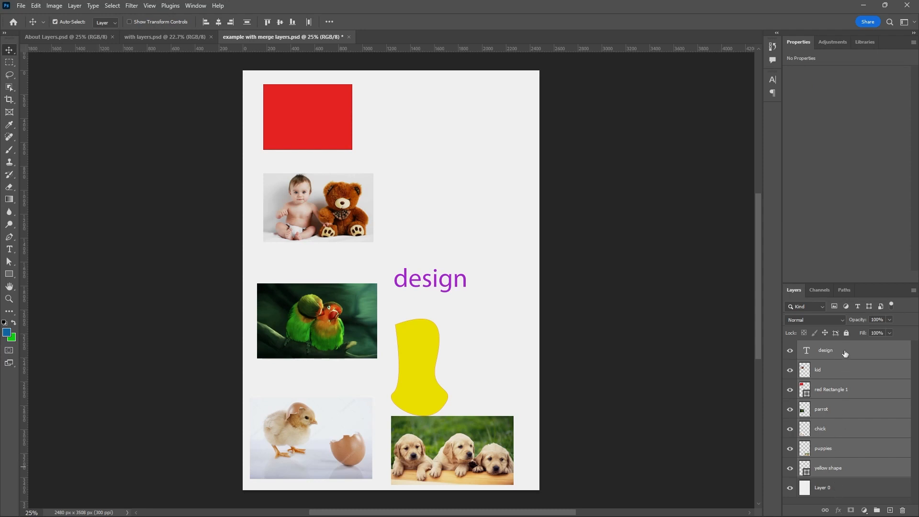
pyautogui.rightClick(850, 368)
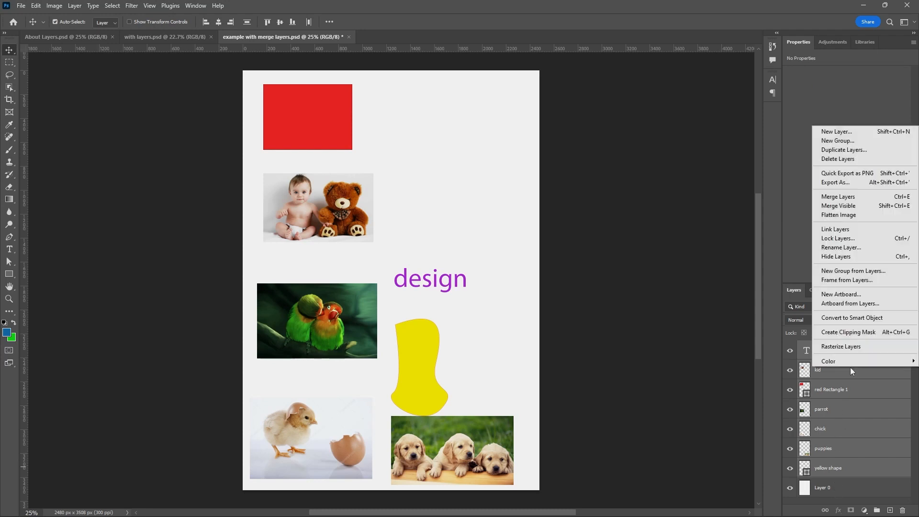
pyautogui.click(844, 200)
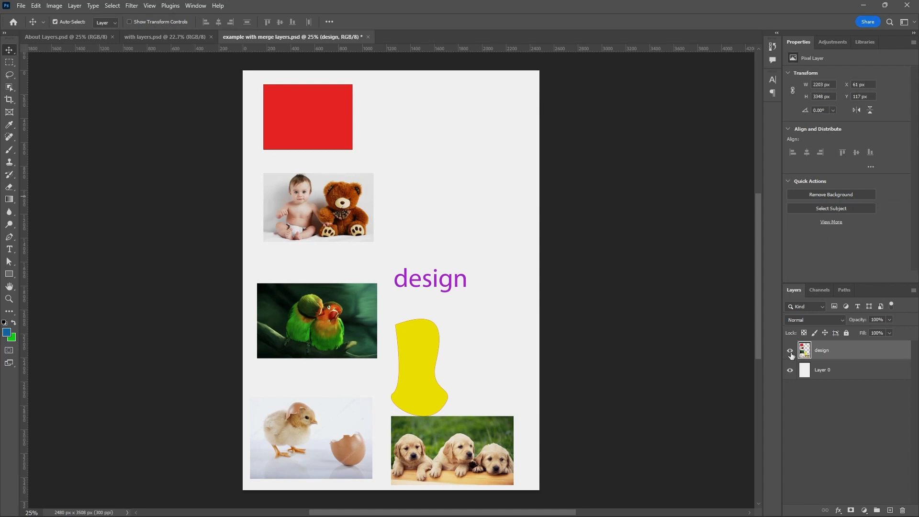
# Hide and show the merged design layer repeatedly and move it slightly around the page as one object.
pyautogui.click(790, 352)
pyautogui.click(790, 352)
pyautogui.click(790, 352)
pyautogui.click(790, 351)
pyautogui.moveTo(348, 206)
pyautogui.mouseDown()
pyautogui.moveTo(366, 211)
pyautogui.moveTo(357, 205)
pyautogui.mouseUp()
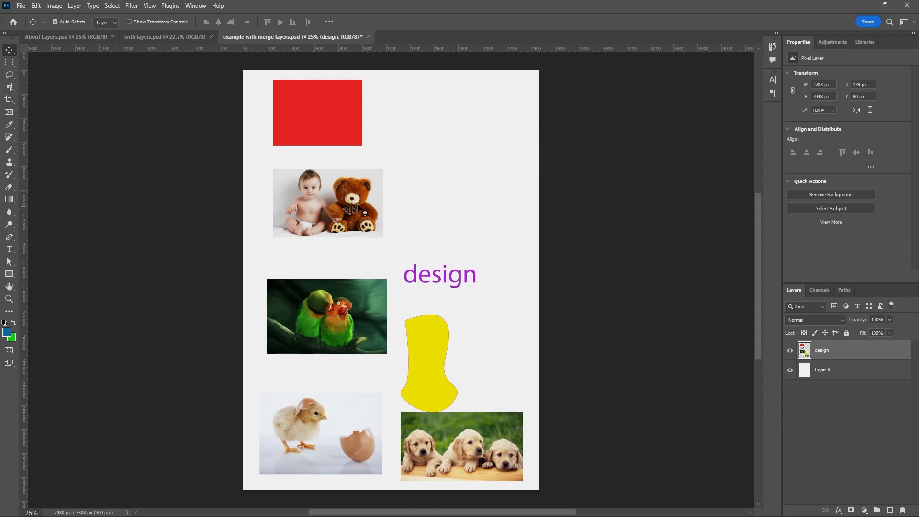
pyautogui.moveTo(353, 191)
pyautogui.mouseDown()
pyautogui.moveTo(374, 214)
pyautogui.moveTo(345, 198)
pyautogui.mouseUp()
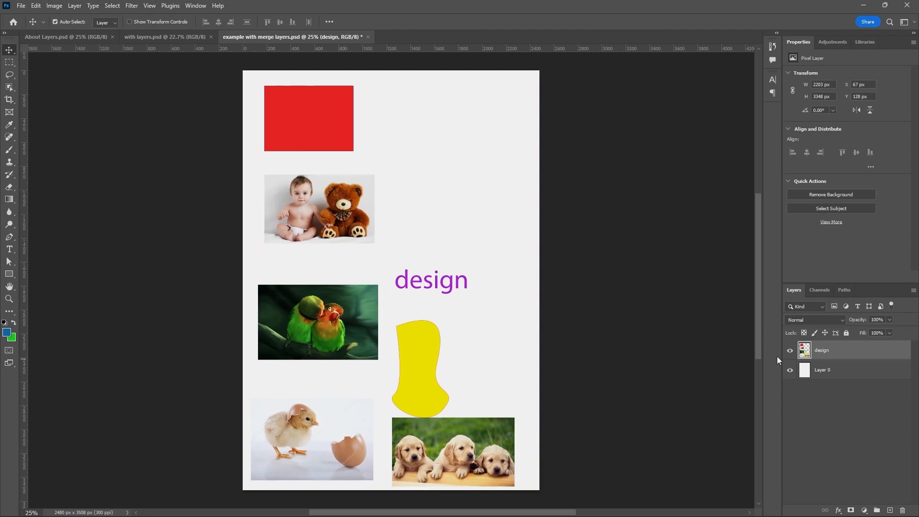
pyautogui.click(789, 351)
pyautogui.click(790, 351)
pyautogui.moveTo(327, 224); pyautogui.dragTo(327, 229)
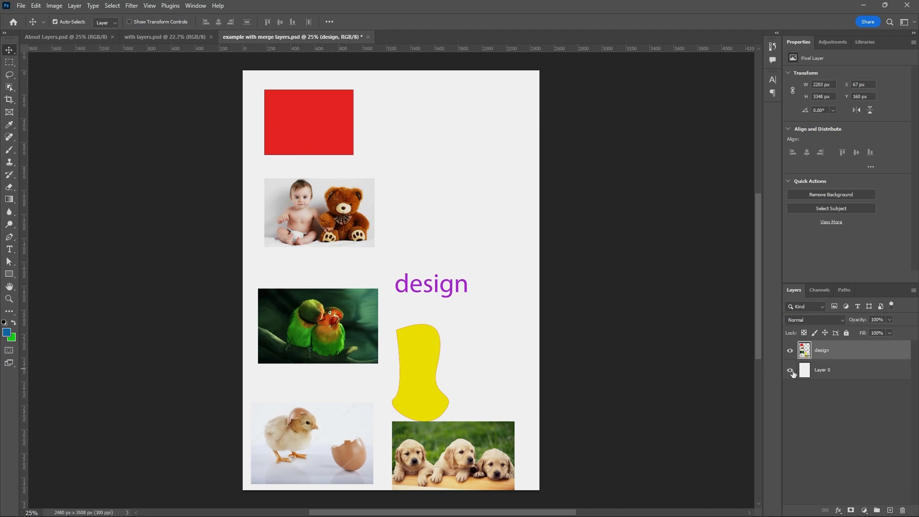
pyautogui.click(790, 351)
pyautogui.click(790, 352)
pyautogui.moveTo(421, 362); pyautogui.dragTo(420, 360)
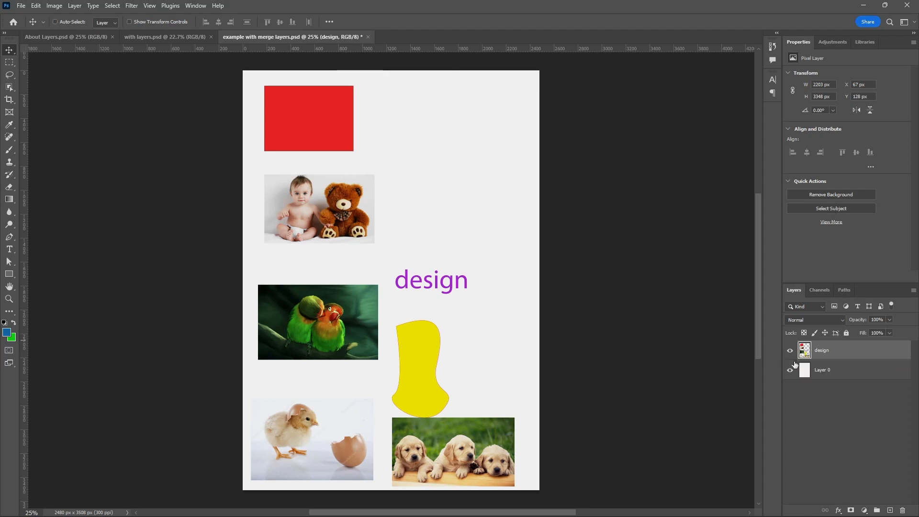
# Undo the moves, visibility changes and merge of the design layer back to the separate layers above Layer 0.
pyautogui.hotkey('ctrl', 'z')
pyautogui.hotkey('ctrl', 'z')
pyautogui.hotkey('ctrl', 'z')
pyautogui.hotkey('ctrl', 'z')
pyautogui.hotkey('ctrl', 'z')
pyautogui.hotkey('ctrl', 'z')
pyautogui.hotkey('ctrl', 'z')
pyautogui.hotkey('ctrl', 'z')
pyautogui.hotkey('ctrl', 'z')
pyautogui.hotkey('ctrl', 'z')
pyautogui.hotkey('ctrl', 'z')
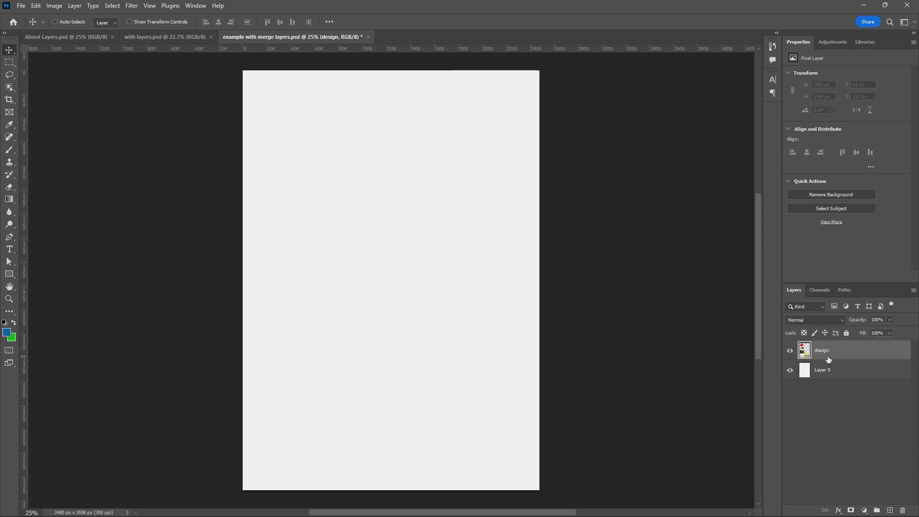
pyautogui.hotkey('ctrl', 'z')
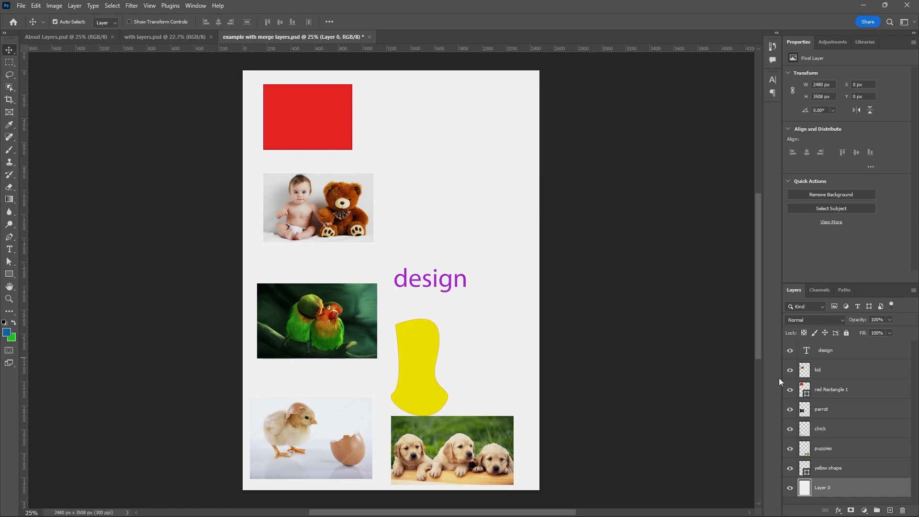
# Select the layers from design to yellow shape, merge all visible layers into one, and hide and show the merged layer.
pyautogui.moveTo(486, 516)
pyautogui.click(839, 352)
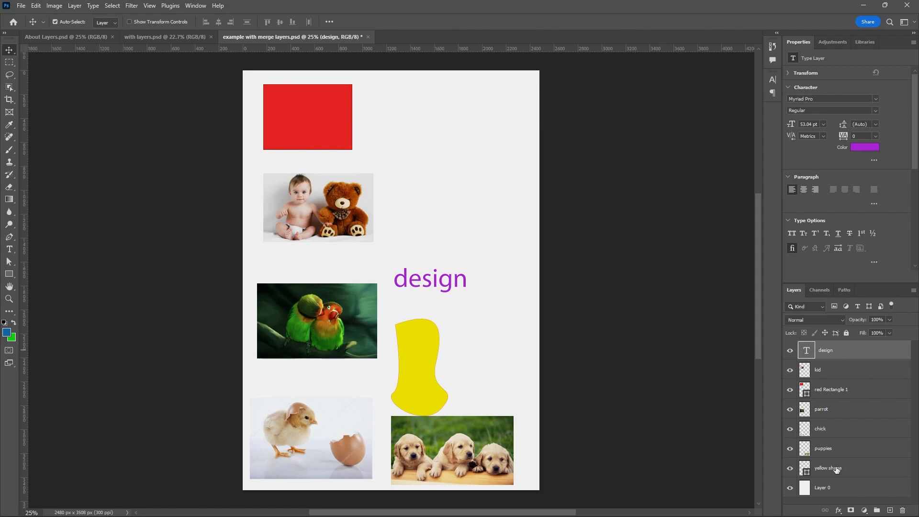
pyautogui.keyDown('shift'); pyautogui.click(837, 469); pyautogui.keyUp('shift')
pyautogui.rightClick(847, 368)
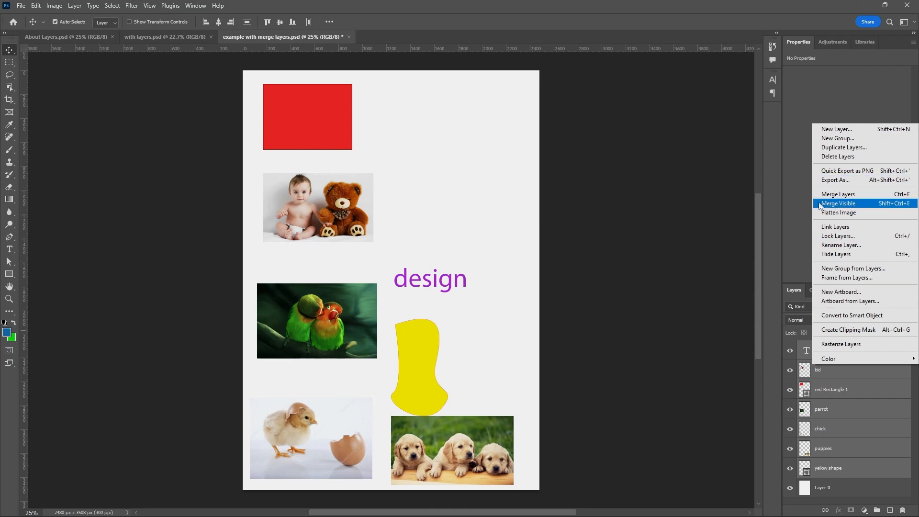
pyautogui.click(838, 204)
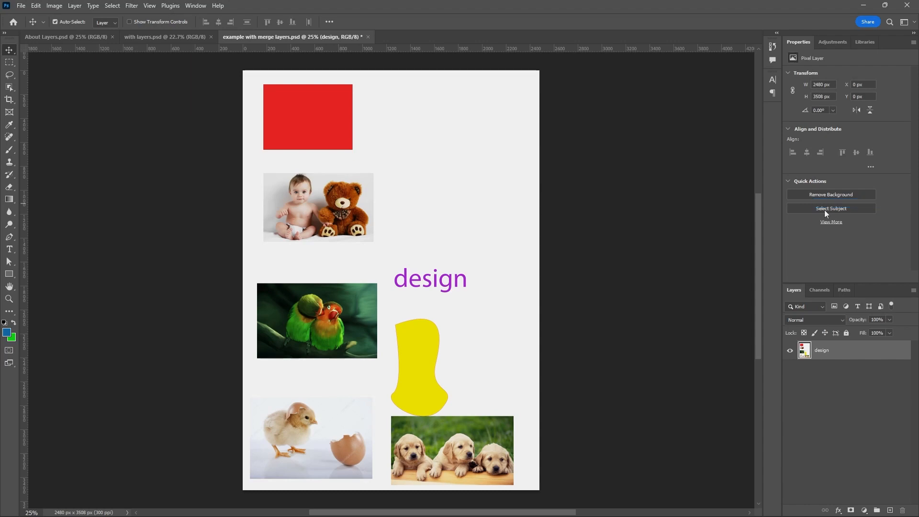
pyautogui.click(790, 353)
pyautogui.click(790, 353)
# Undo the visibility changes and the merge of all visible layers.
pyautogui.hotkey('ctrl', 'z')
pyautogui.hotkey('ctrl', 'z')
pyautogui.hotkey('ctrl', 'z')
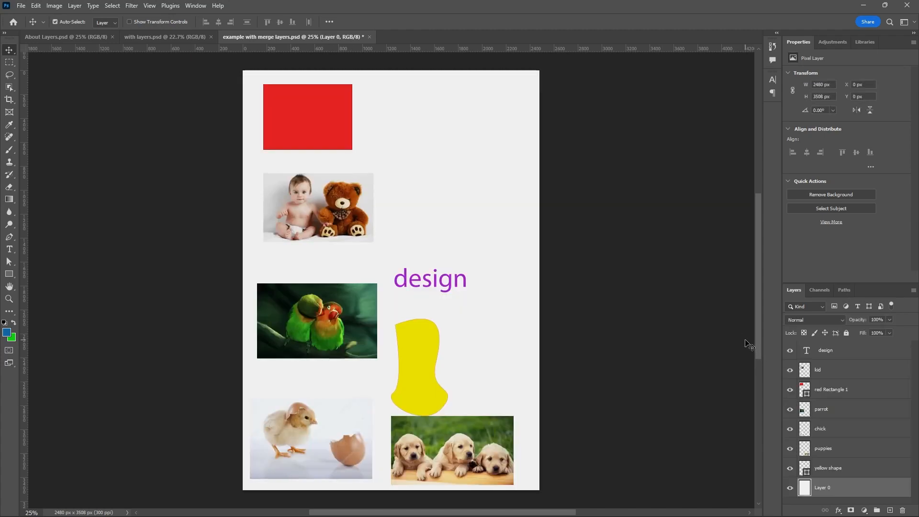
# Select the layers from design down to yellow shape and flatten the image.
pyautogui.click(826, 470)
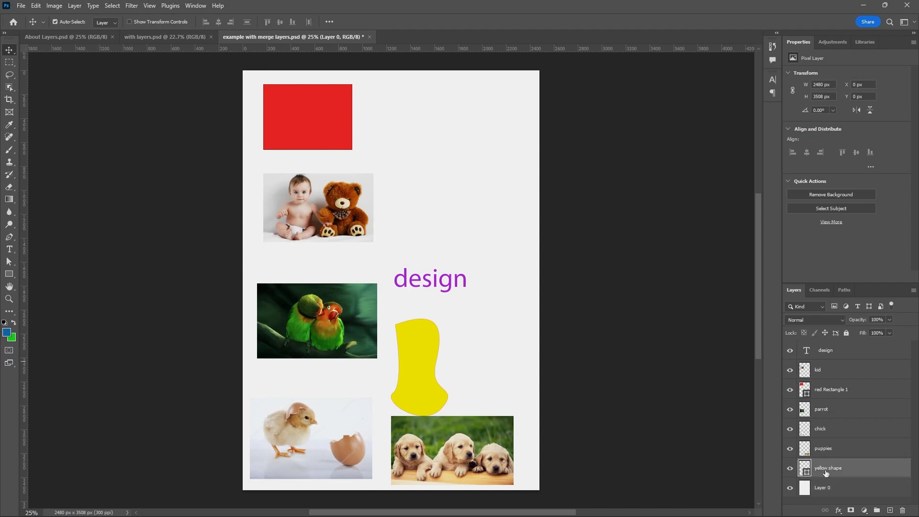
pyautogui.click(826, 356)
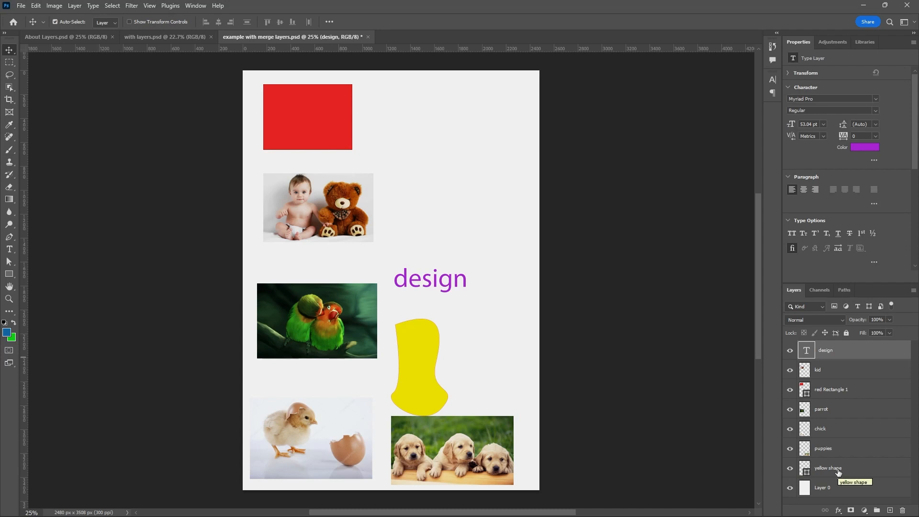
pyautogui.rightClick(836, 390)
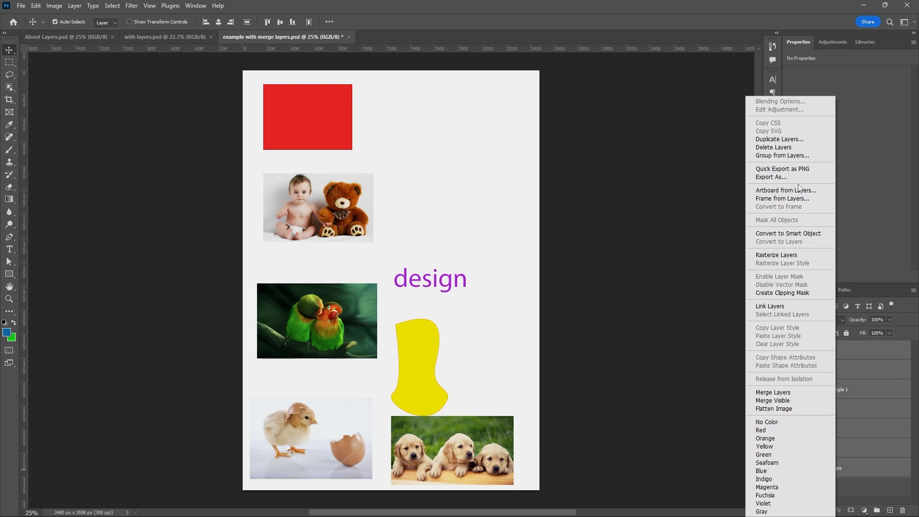
pyautogui.click(792, 410)
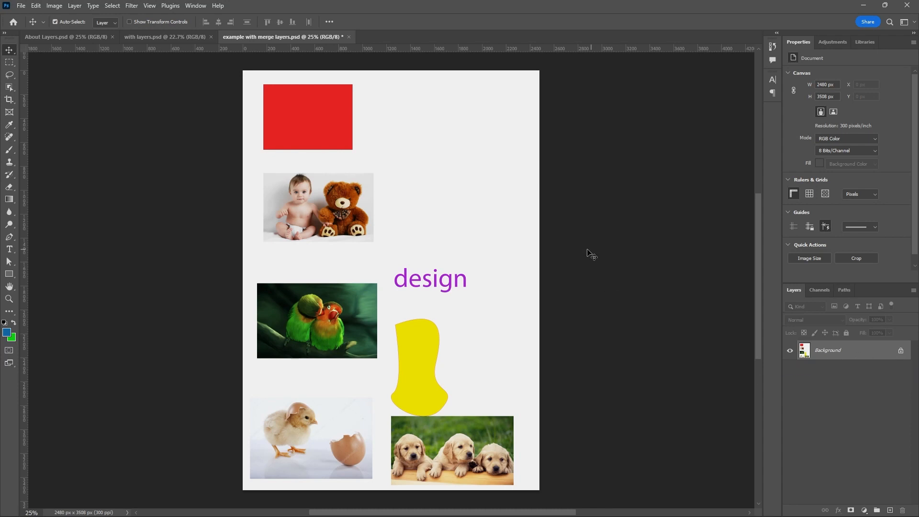
# Save a JPEG copy of the flattened document to the Desktop as example with merge layers copy.jpg, accepting the JPEG options.
pyautogui.click(21, 5)
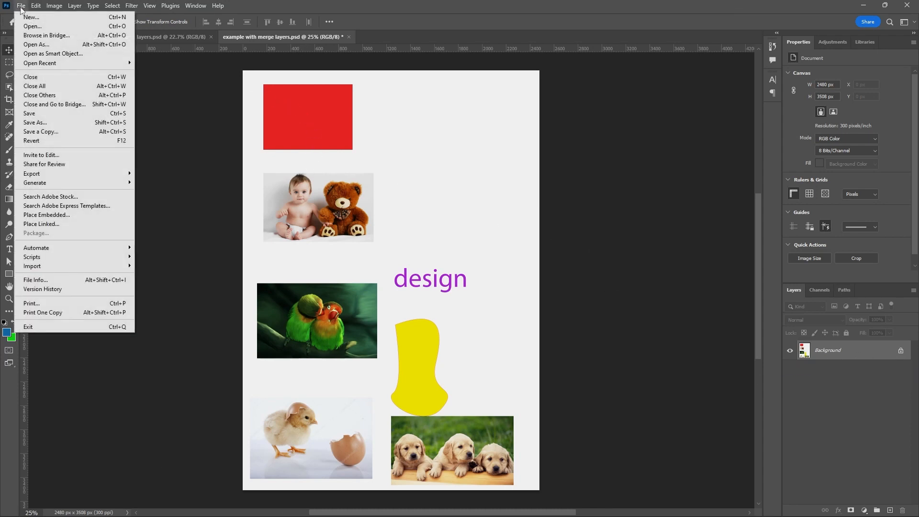
pyautogui.click(38, 131)
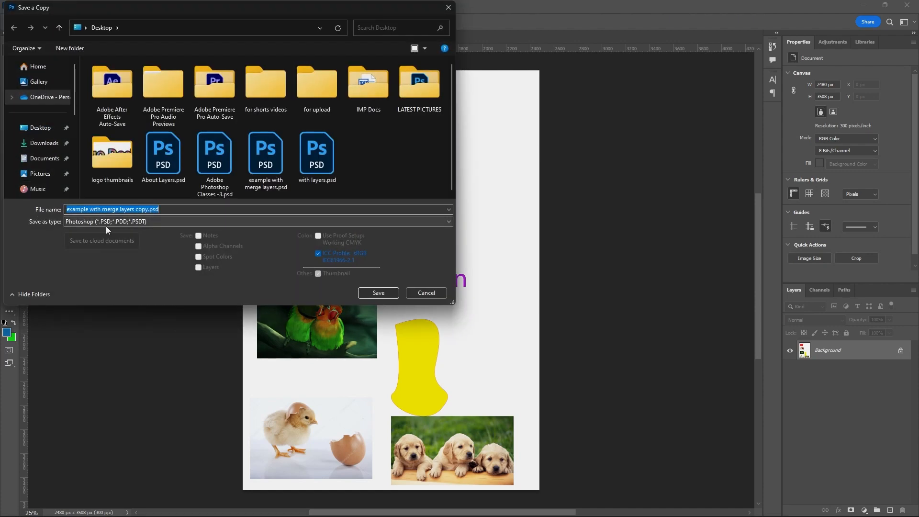
pyautogui.click(108, 223)
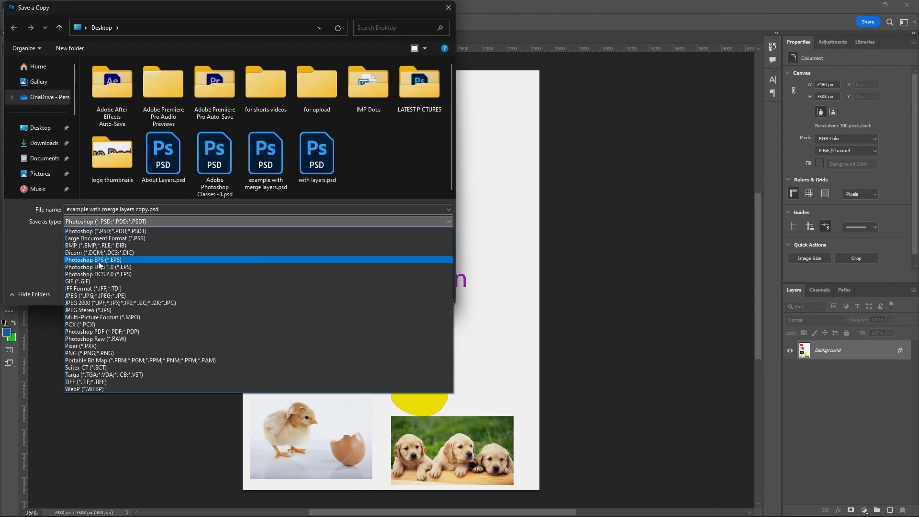
pyautogui.click(87, 296)
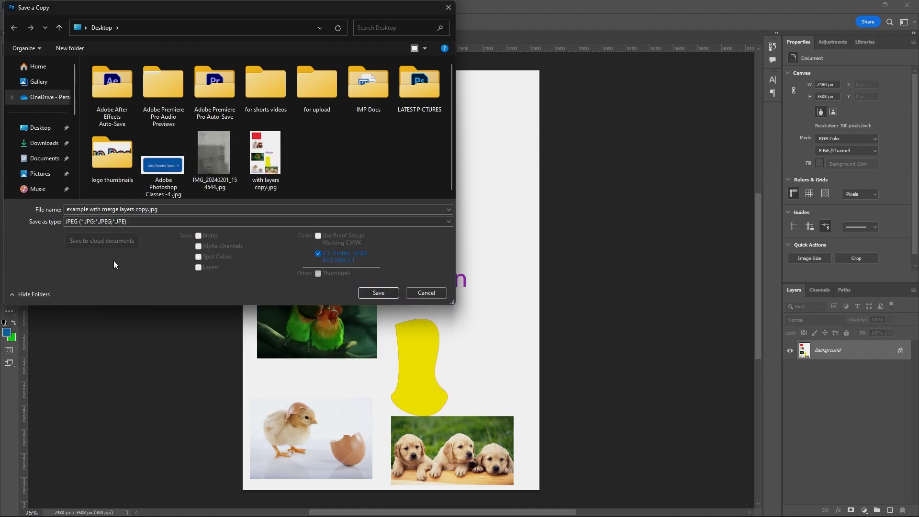
pyautogui.click(378, 293)
pyautogui.click(511, 133)
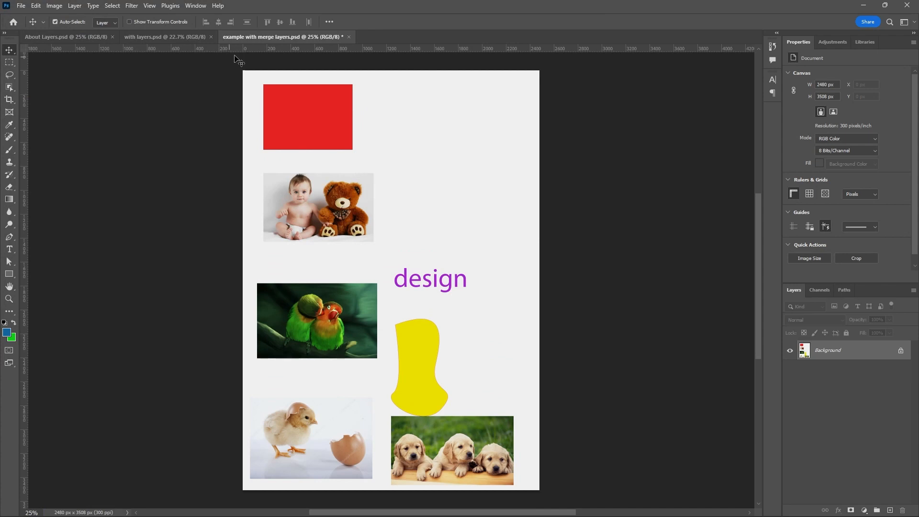
# Close example with merge layers.psd, saving its changes, and close with layers.psd.
pyautogui.click(348, 37)
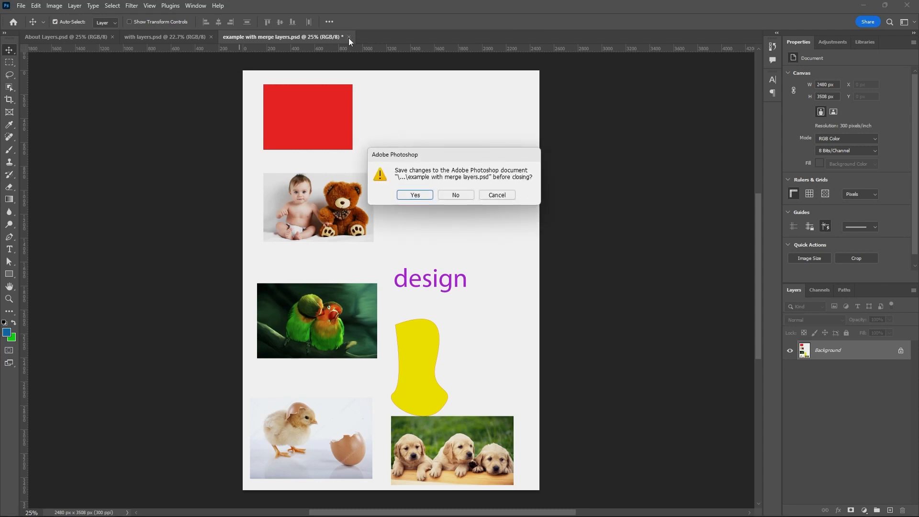
pyautogui.click(416, 196)
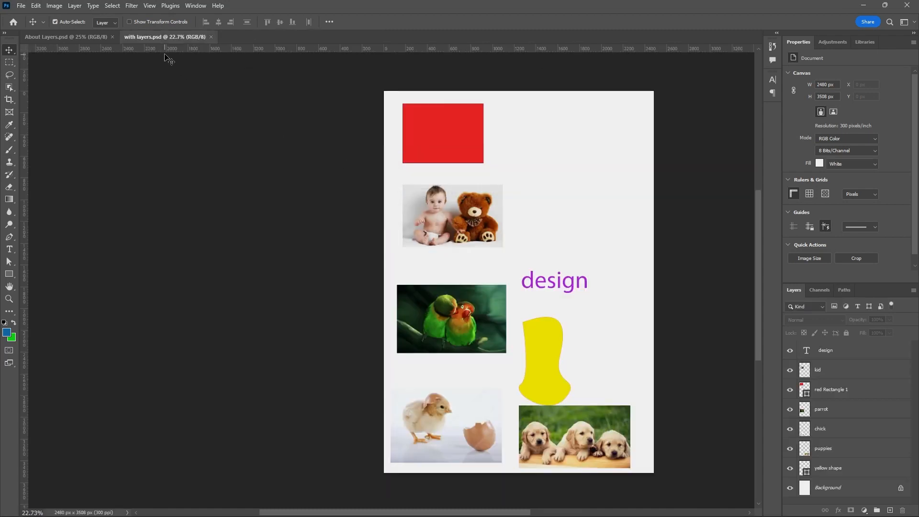
pyautogui.click(211, 37)
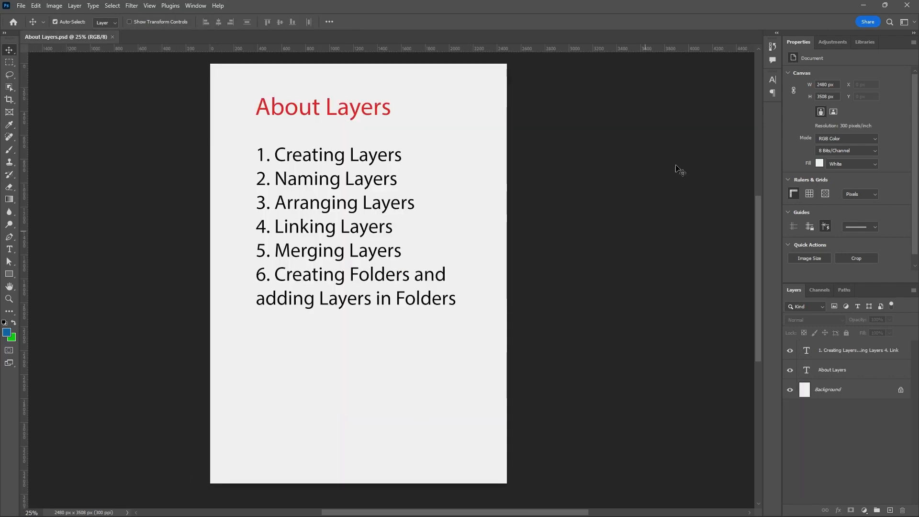
# Switch to the Windows desktop and move the two PSDs and two JPEG copies to empty space, with the PSDs side by side.
pyautogui.click(863, 5)
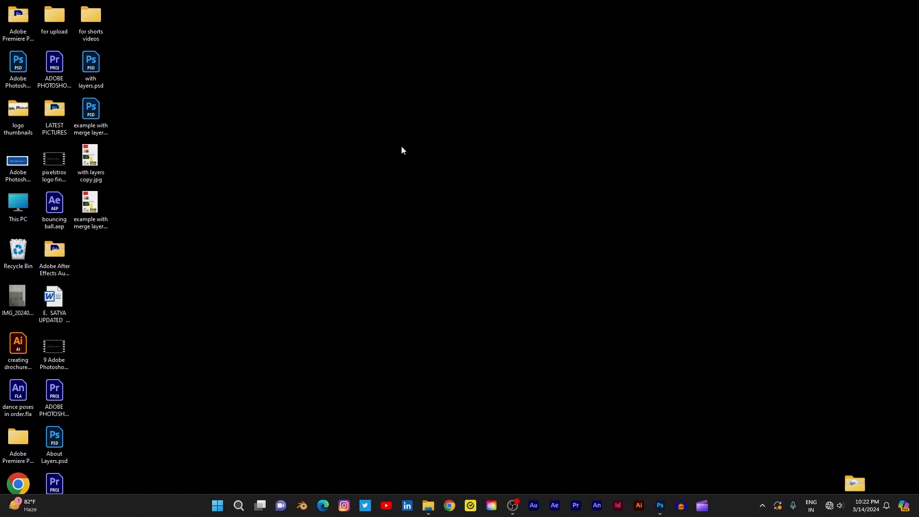
pyautogui.moveTo(128, 67); pyautogui.dragTo(315, 222)
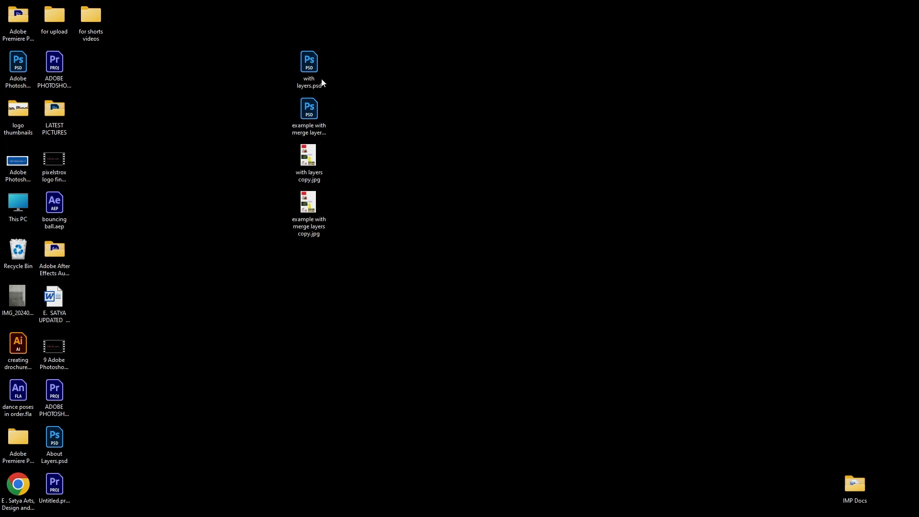
pyautogui.moveTo(322, 81); pyautogui.dragTo(410, 142)
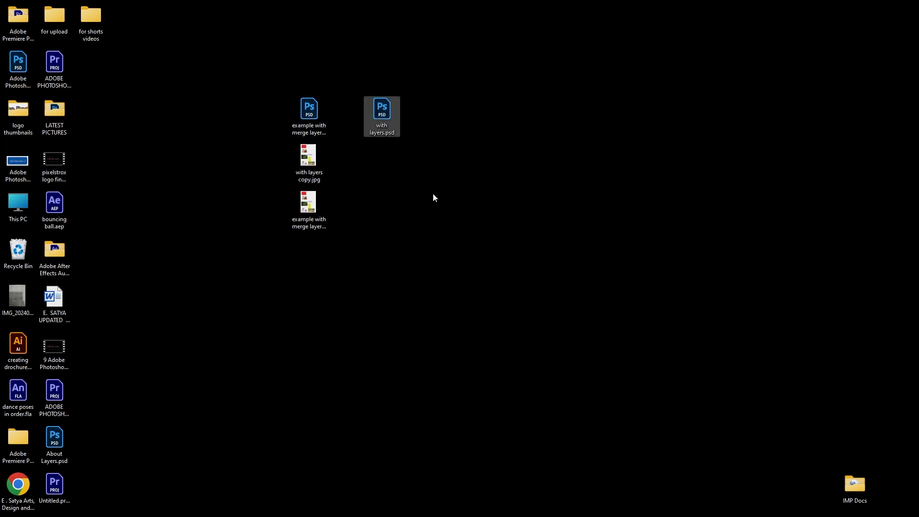
pyautogui.moveTo(310, 115); pyautogui.dragTo(444, 112)
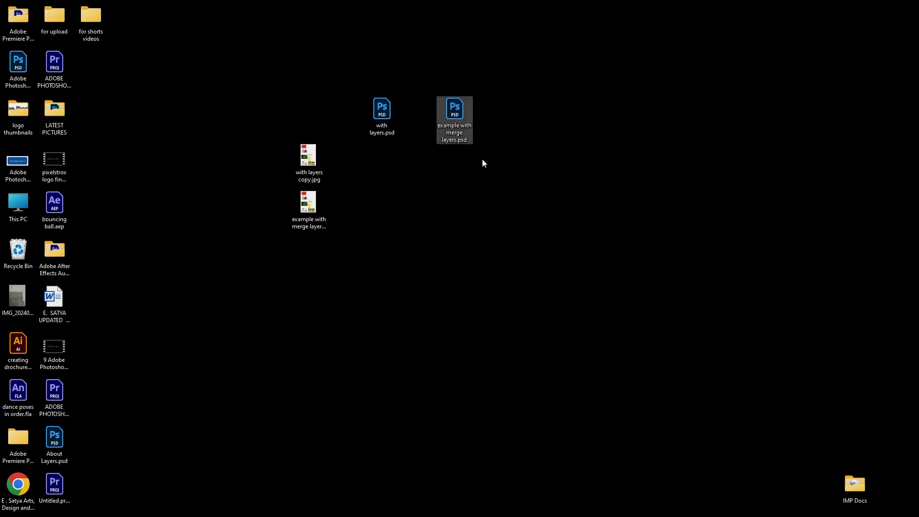
pyautogui.click(479, 172)
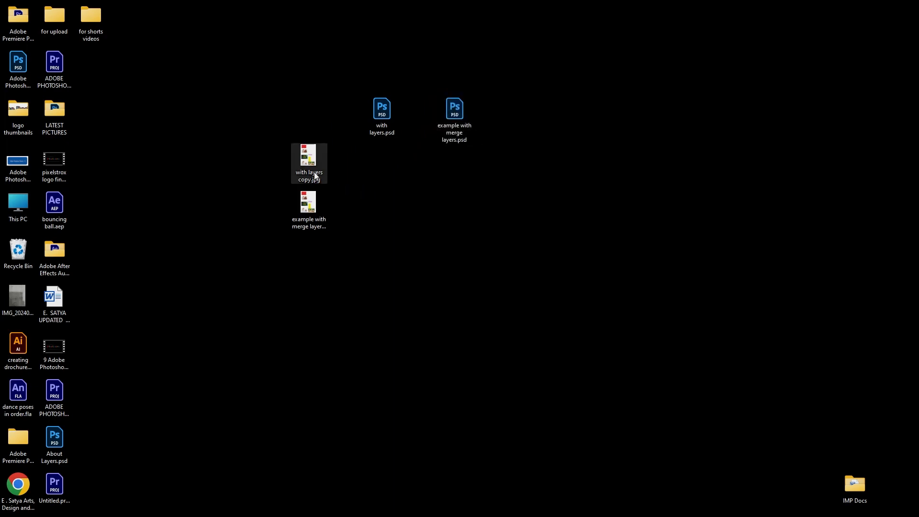
# Compare the two JPEG copies with the two PSD files on the desktop, checking the file details.
pyautogui.moveTo(316, 158)
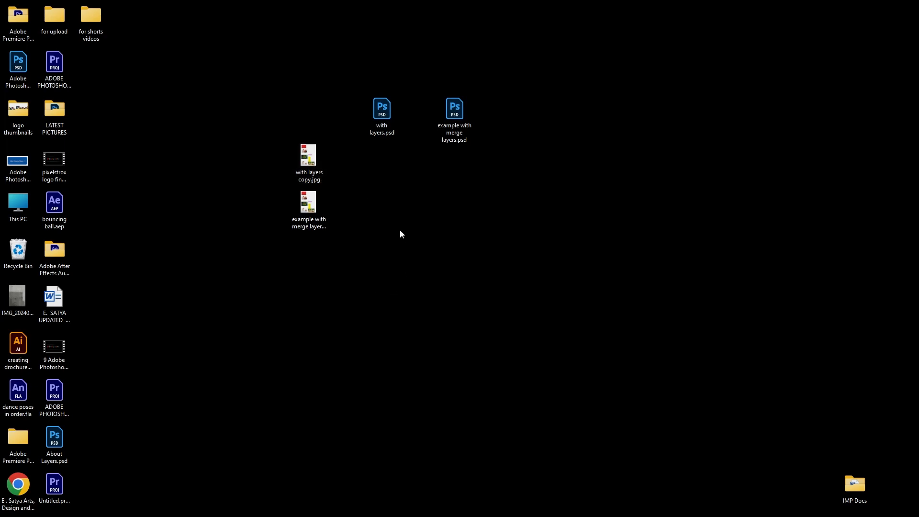
pyautogui.moveTo(380, 124)
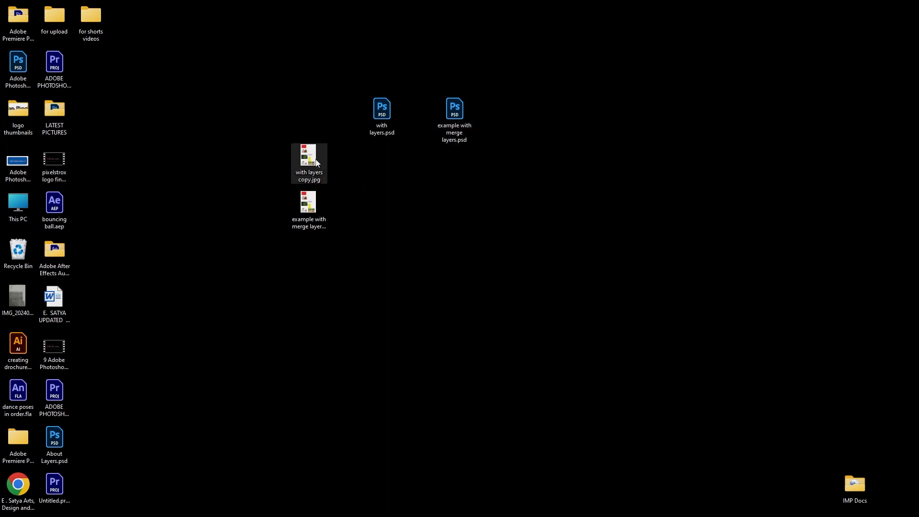
pyautogui.moveTo(316, 163)
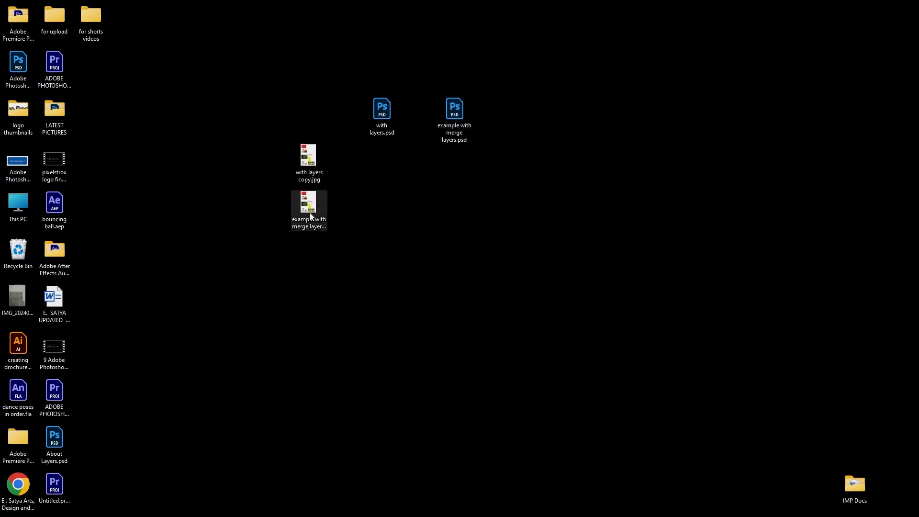
pyautogui.moveTo(311, 216)
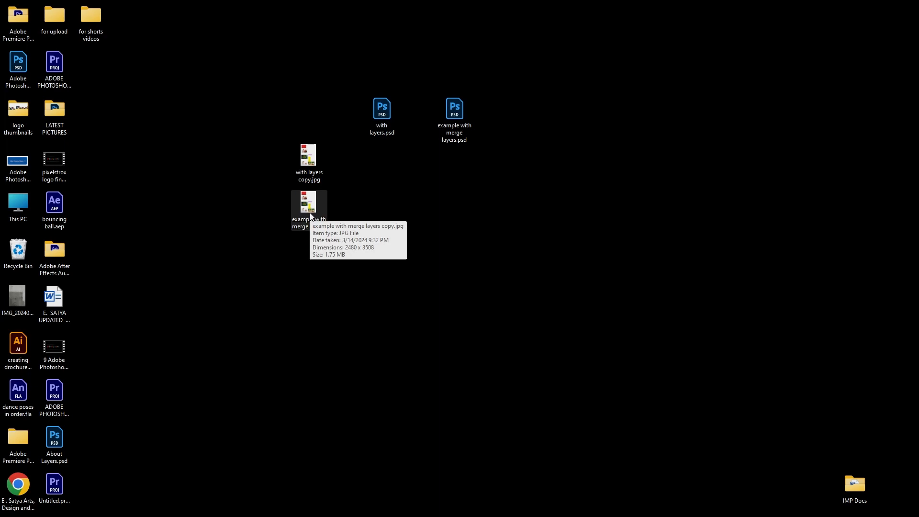
pyautogui.moveTo(280, 129); pyautogui.dragTo(335, 246)
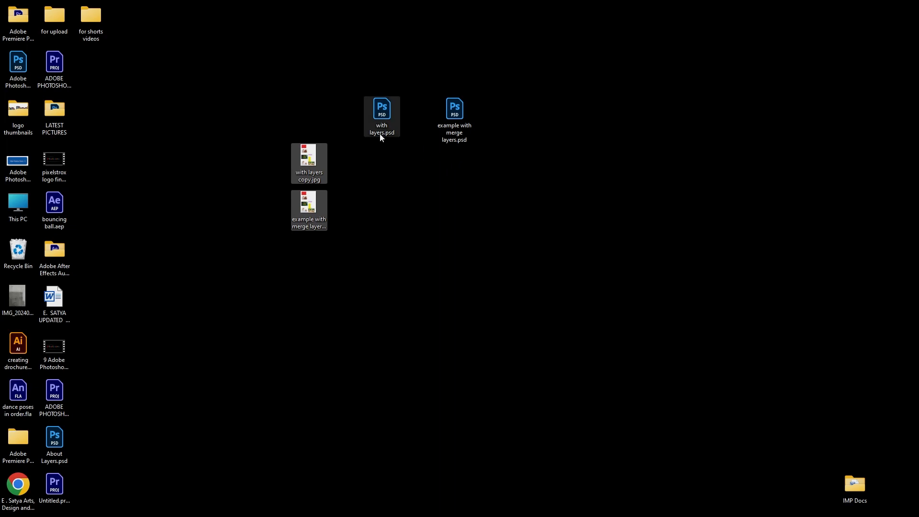
pyautogui.moveTo(382, 138)
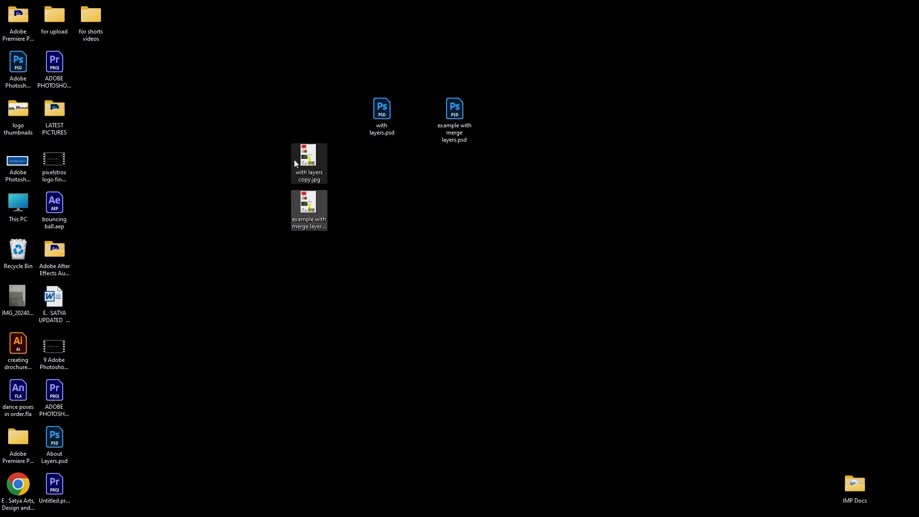
pyautogui.moveTo(277, 131); pyautogui.dragTo(343, 249)
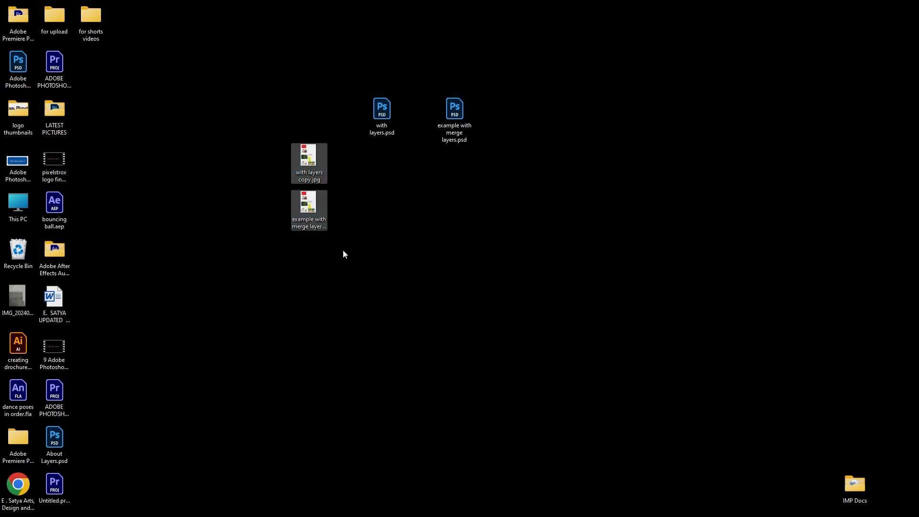
pyautogui.moveTo(304, 183)
pyautogui.click(262, 164)
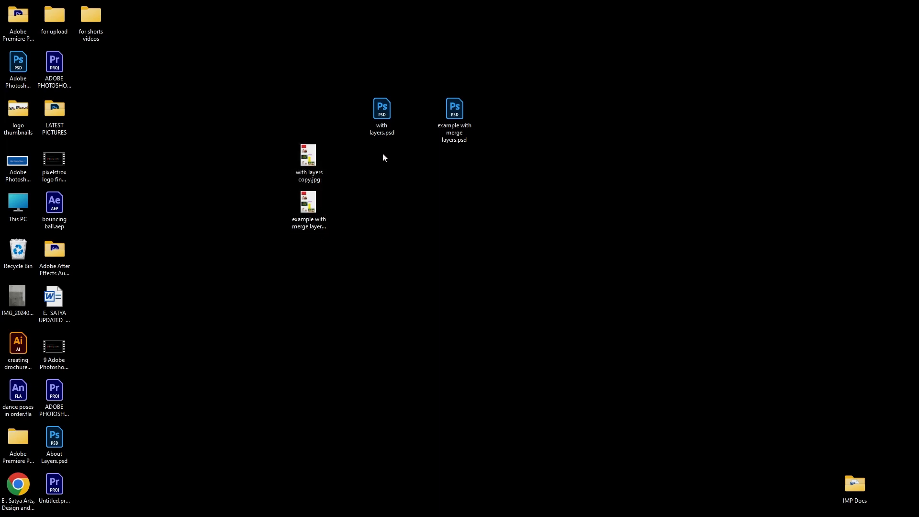
# Reopen example with merge layers.psd from the desktop in Photoshop and unlock its flattened Background layer.
pyautogui.click(383, 132)
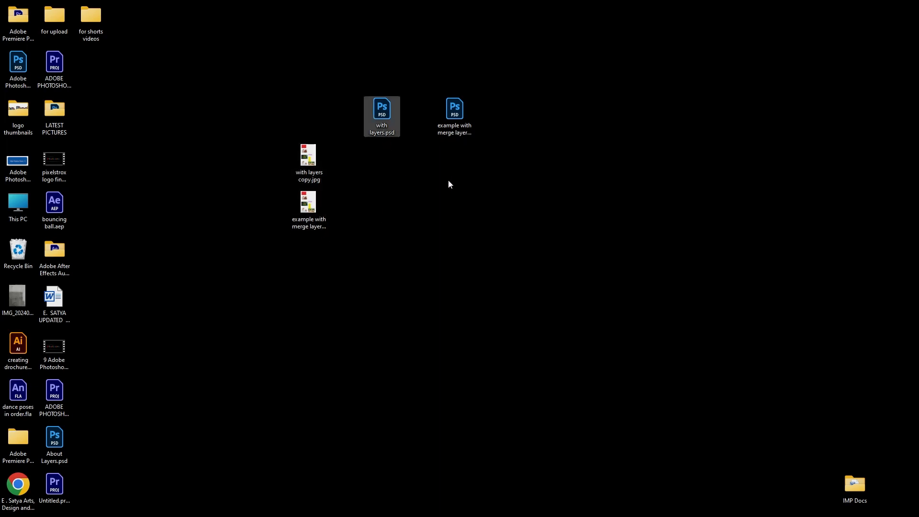
pyautogui.doubleClick(460, 115)
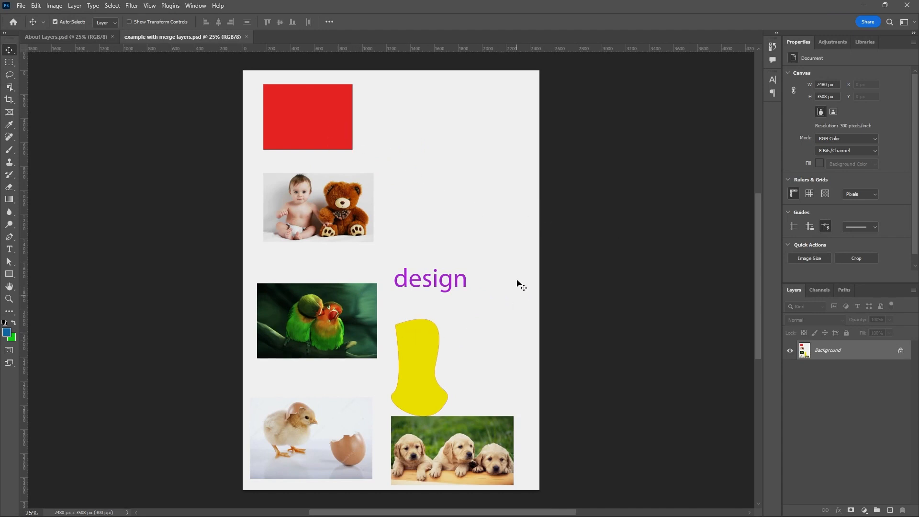
pyautogui.click(901, 350)
# Try moving the whole flattened artwork down and to the right on the canvas, and undo the move.
pyautogui.moveTo(327, 129); pyautogui.dragTo(348, 141)
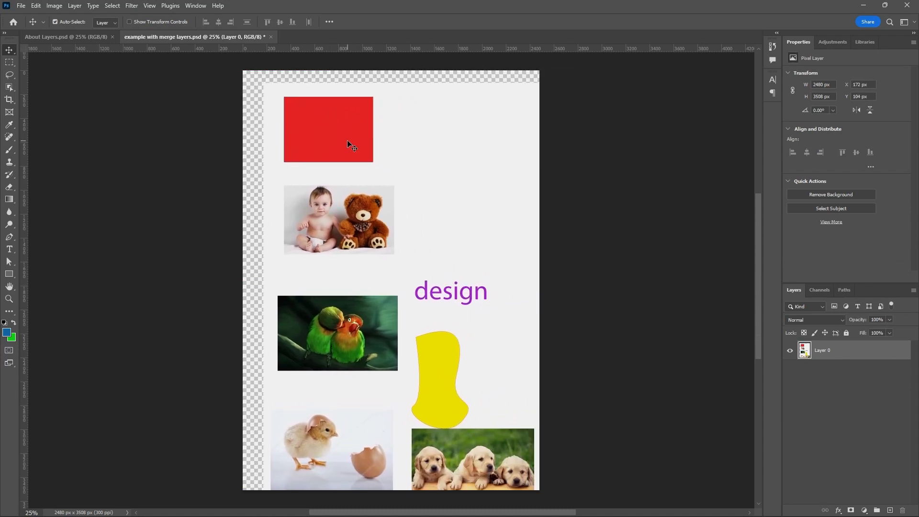
pyautogui.hotkey('ctrl', 'z')
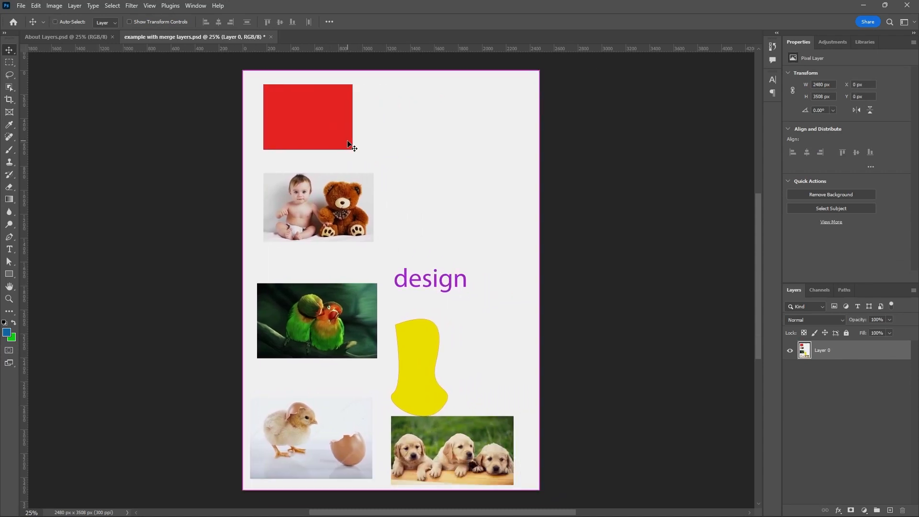
# Undo the unlocking of the flattened Background layer, and open with layers.psd from the desktop in Photoshop.
pyautogui.hotkey('ctrl', 'z')
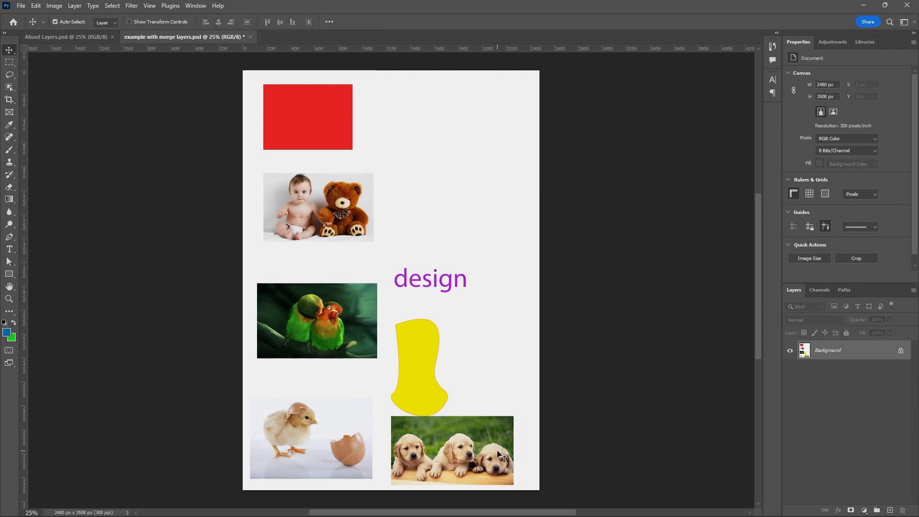
pyautogui.click(862, 5)
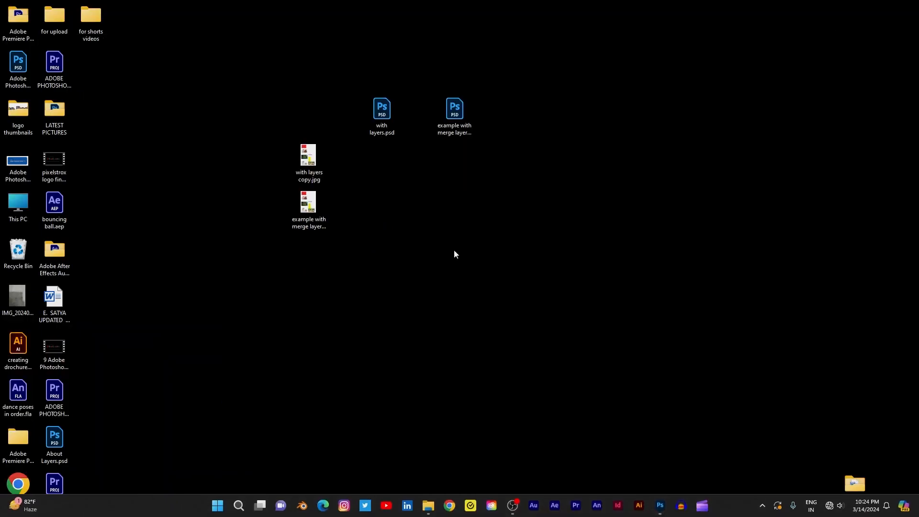
pyautogui.doubleClick(383, 122)
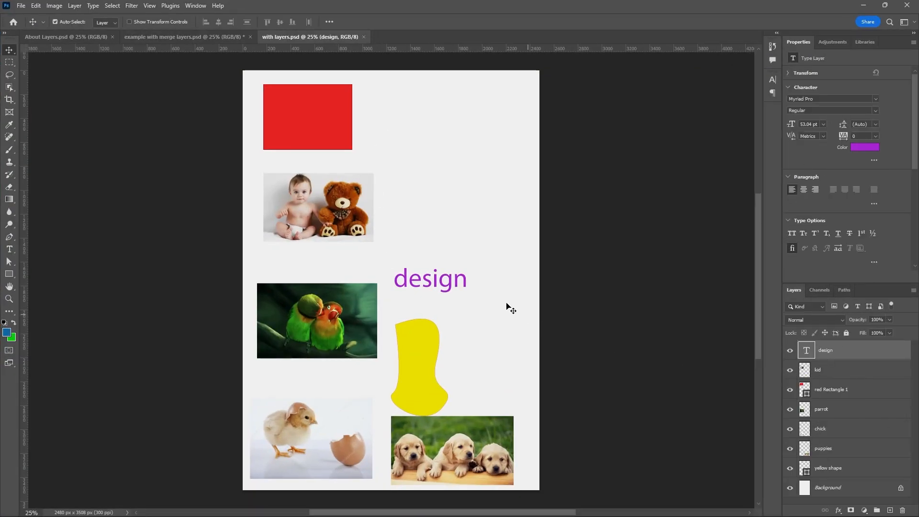
# Move the design text up and slightly right on the canvas, and set its text color to dark magenta b40daa.
pyautogui.moveTo(467, 285); pyautogui.dragTo(484, 236)
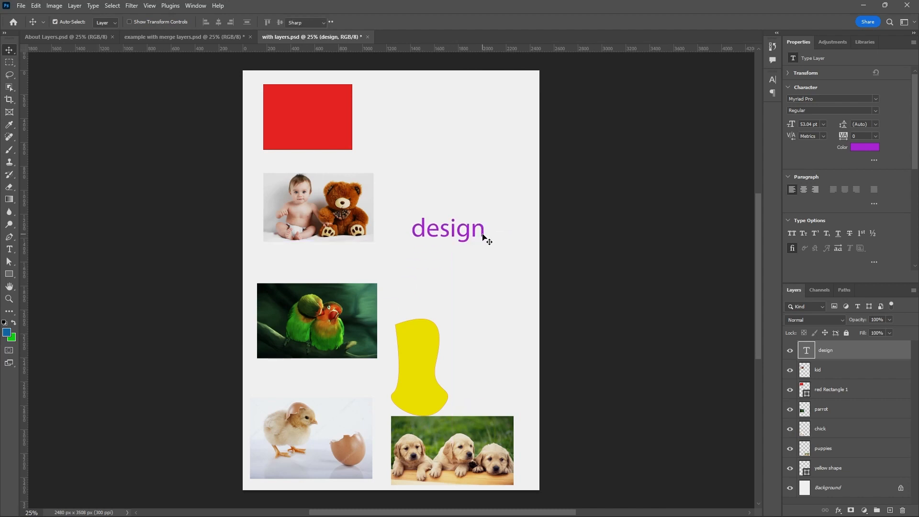
pyautogui.doubleClick(483, 236)
pyautogui.click(383, 21)
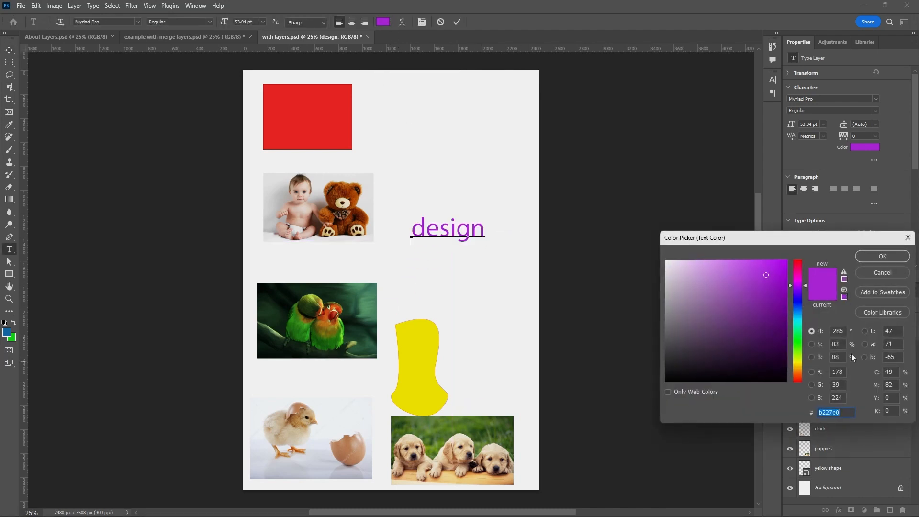
pyautogui.click(797, 344)
pyautogui.moveTo(796, 356); pyautogui.dragTo(794, 271)
pyautogui.moveTo(750, 300)
pyautogui.mouseDown()
pyautogui.moveTo(717, 377)
pyautogui.moveTo(776, 275)
pyautogui.moveTo(781, 302)
pyautogui.moveTo(806, 278)
pyautogui.mouseUp()
pyautogui.click(779, 296)
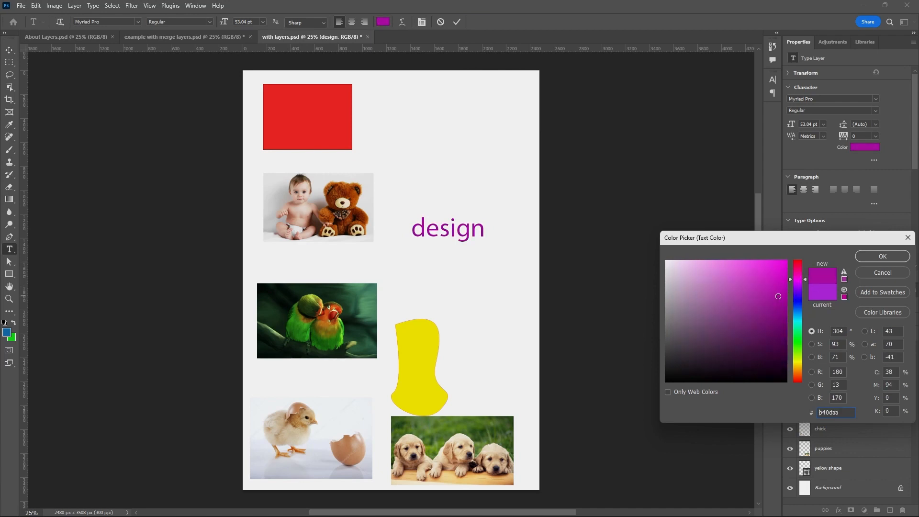
pyautogui.click(883, 258)
pyautogui.hotkey('ctrl', 'Return')
pyautogui.press('v')
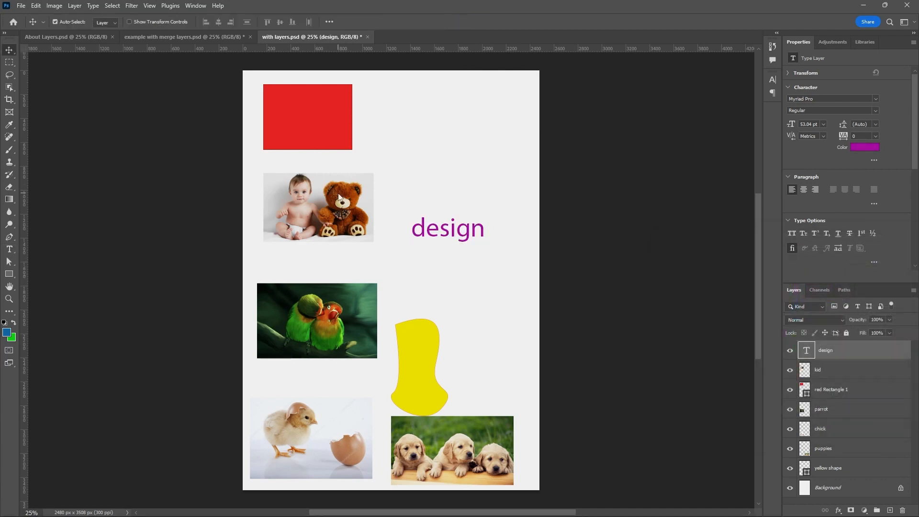
# Move the yellow shape up and right beneath the design text, and the chick picture to about X 101 px, Y 2548 px.
pyautogui.moveTo(421, 338); pyautogui.dragTo(459, 290)
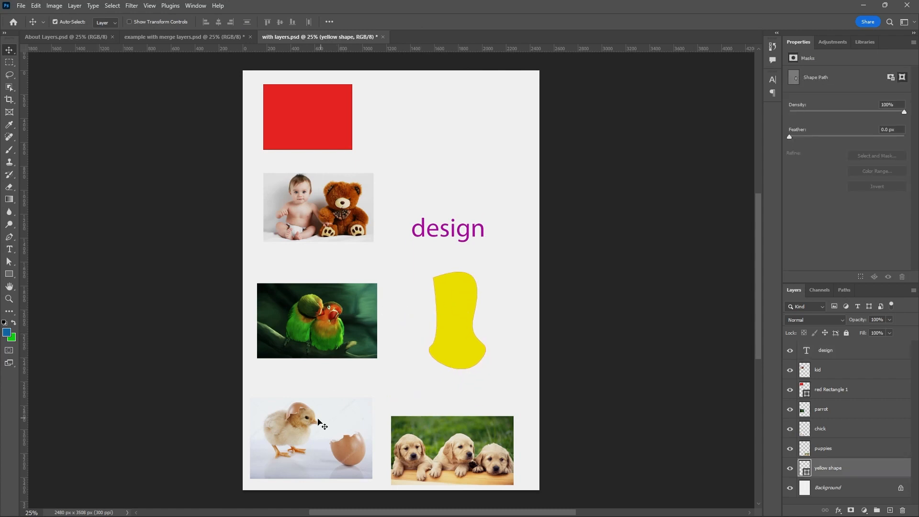
pyautogui.moveTo(319, 422); pyautogui.dragTo(323, 399)
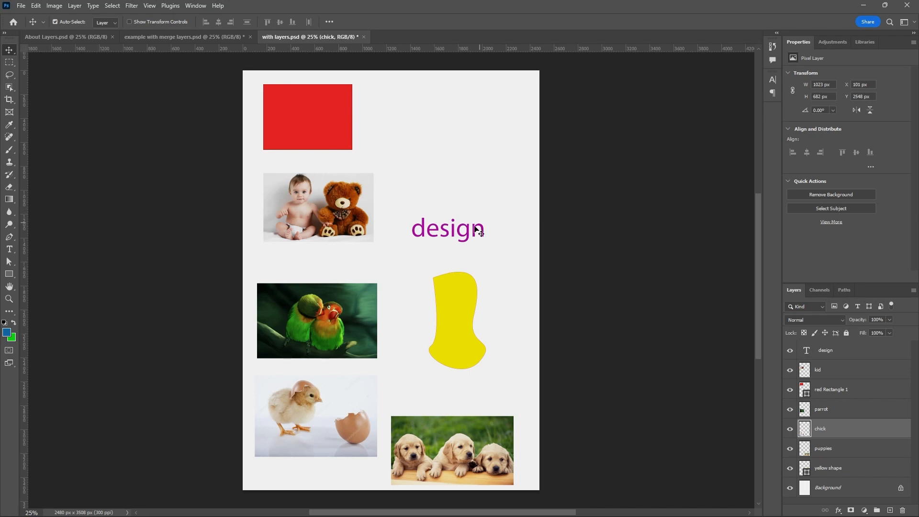
# Look at the two PSDs and their JPEG copies on the Windows desktop, and return to Photoshop.
pyautogui.click(863, 6)
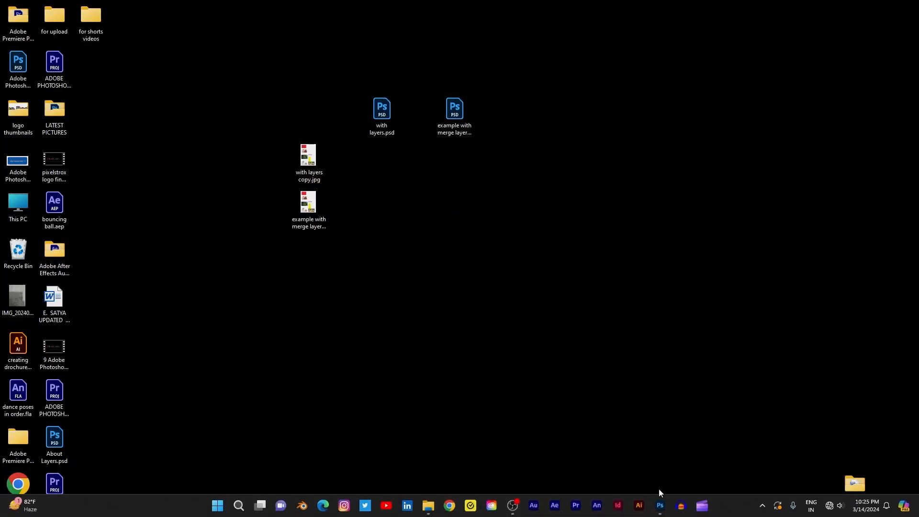
pyautogui.click(661, 506)
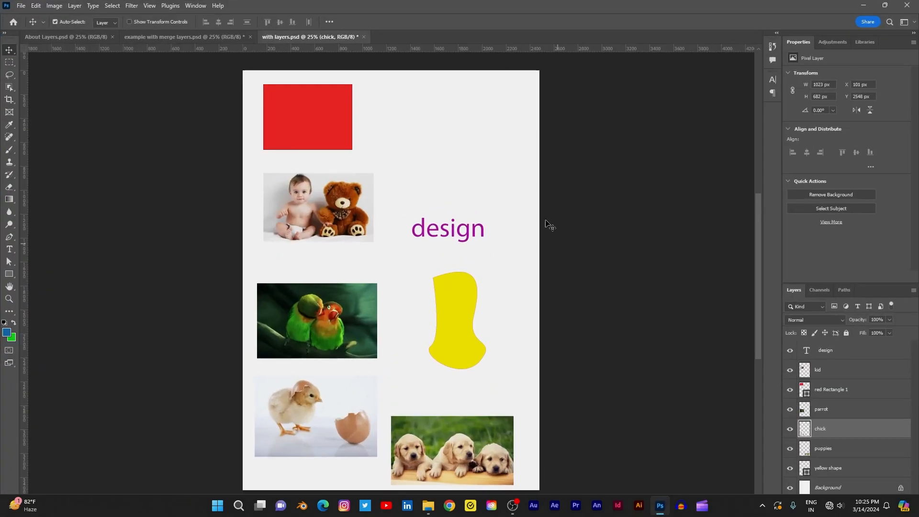
pyautogui.click(863, 8)
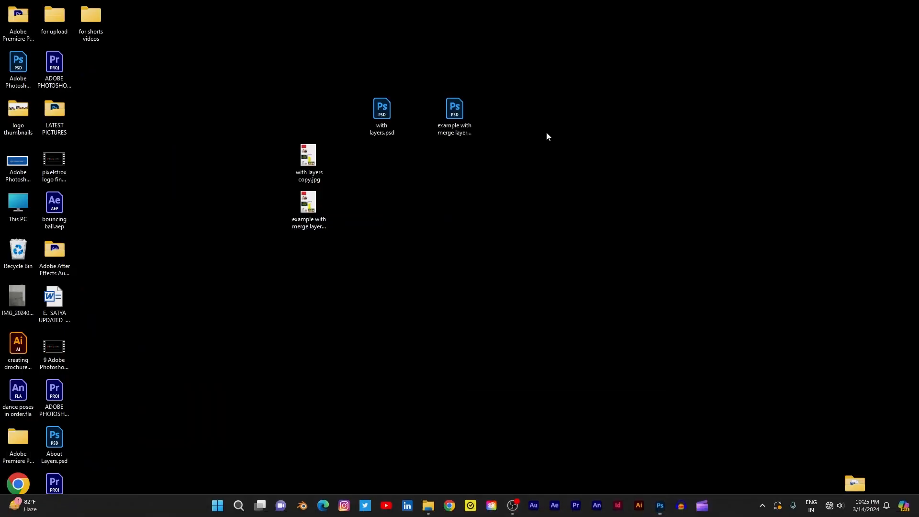
pyautogui.click(661, 507)
# Compare the flattened example with merge layers.psd with the layered with layers.psd, and check the topic list in About Layers.psd.
pyautogui.click(223, 37)
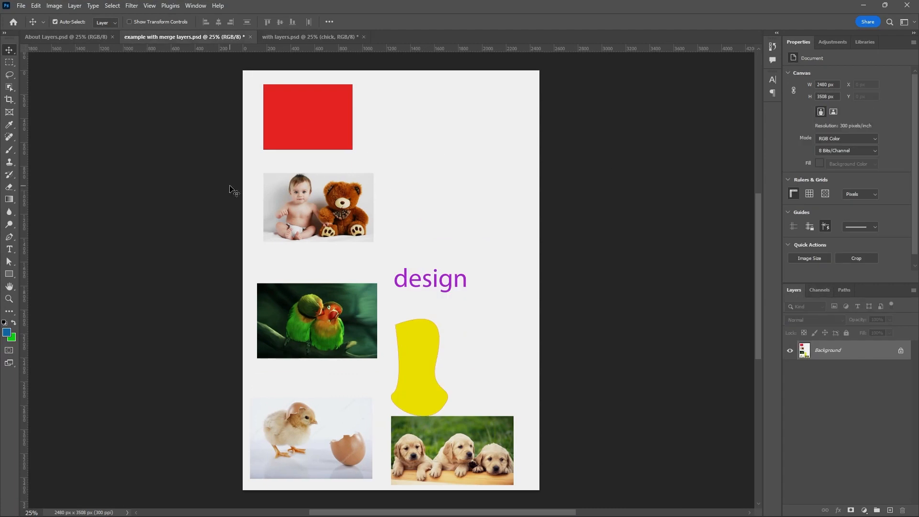
pyautogui.scroll(-1, 232, 191)
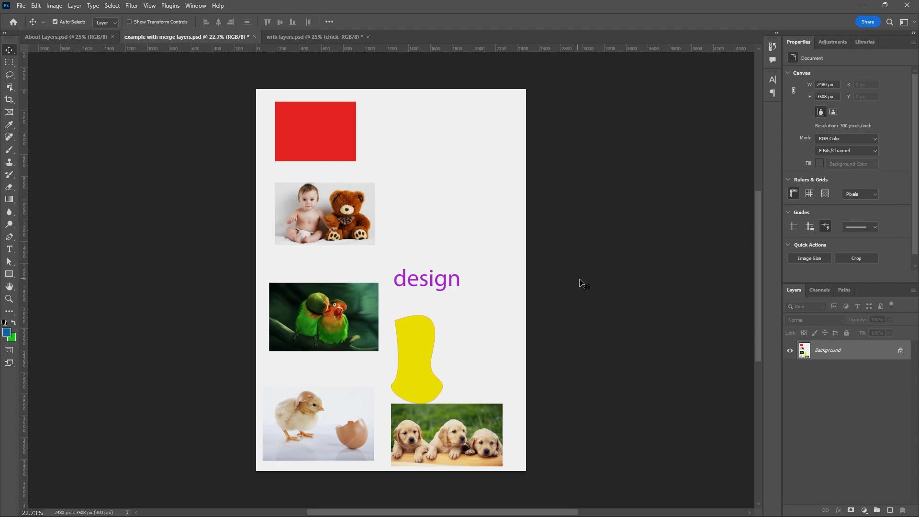
pyautogui.click(96, 37)
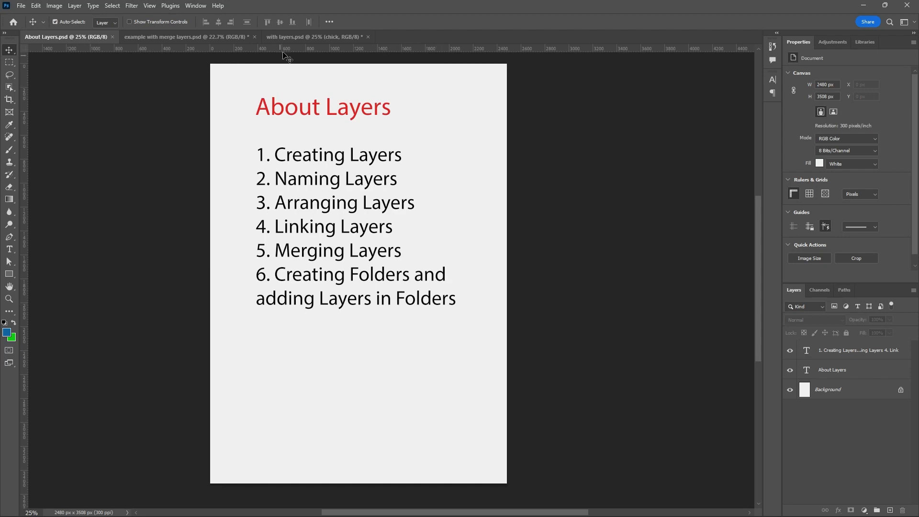
pyautogui.click(293, 38)
pyautogui.click(224, 40)
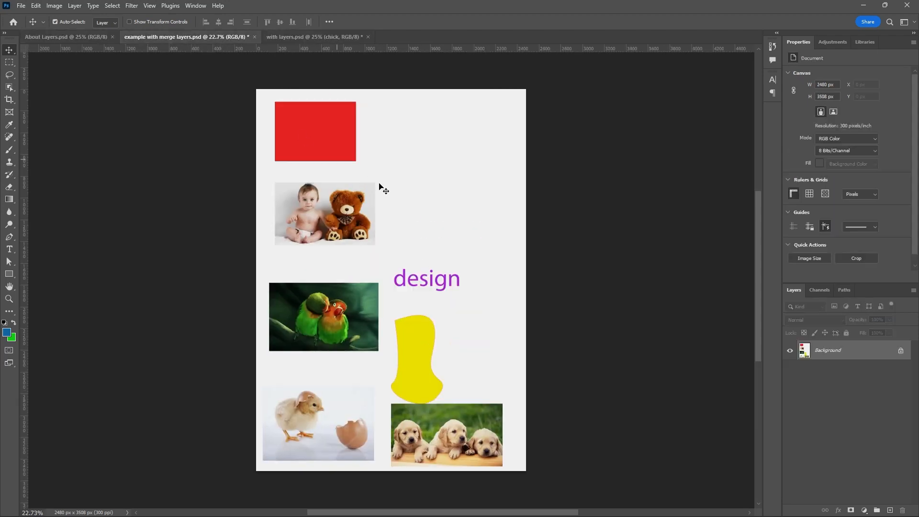
pyautogui.click(323, 38)
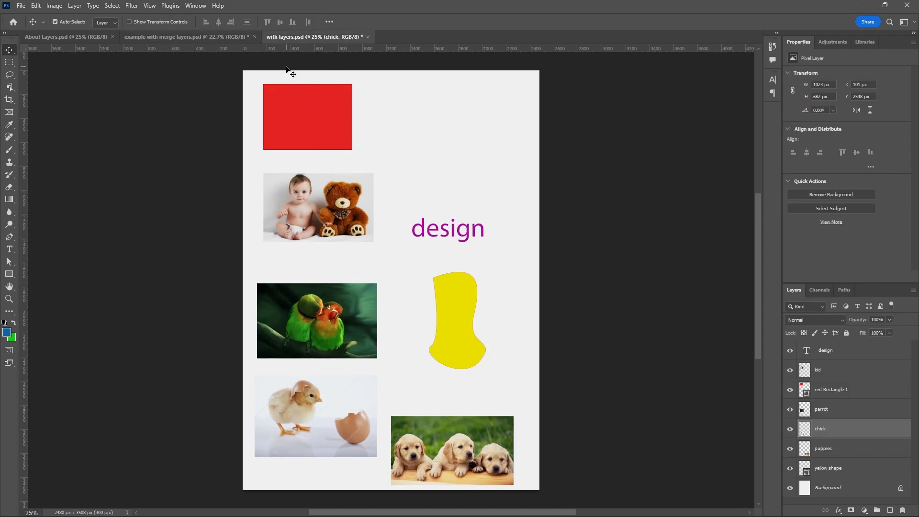